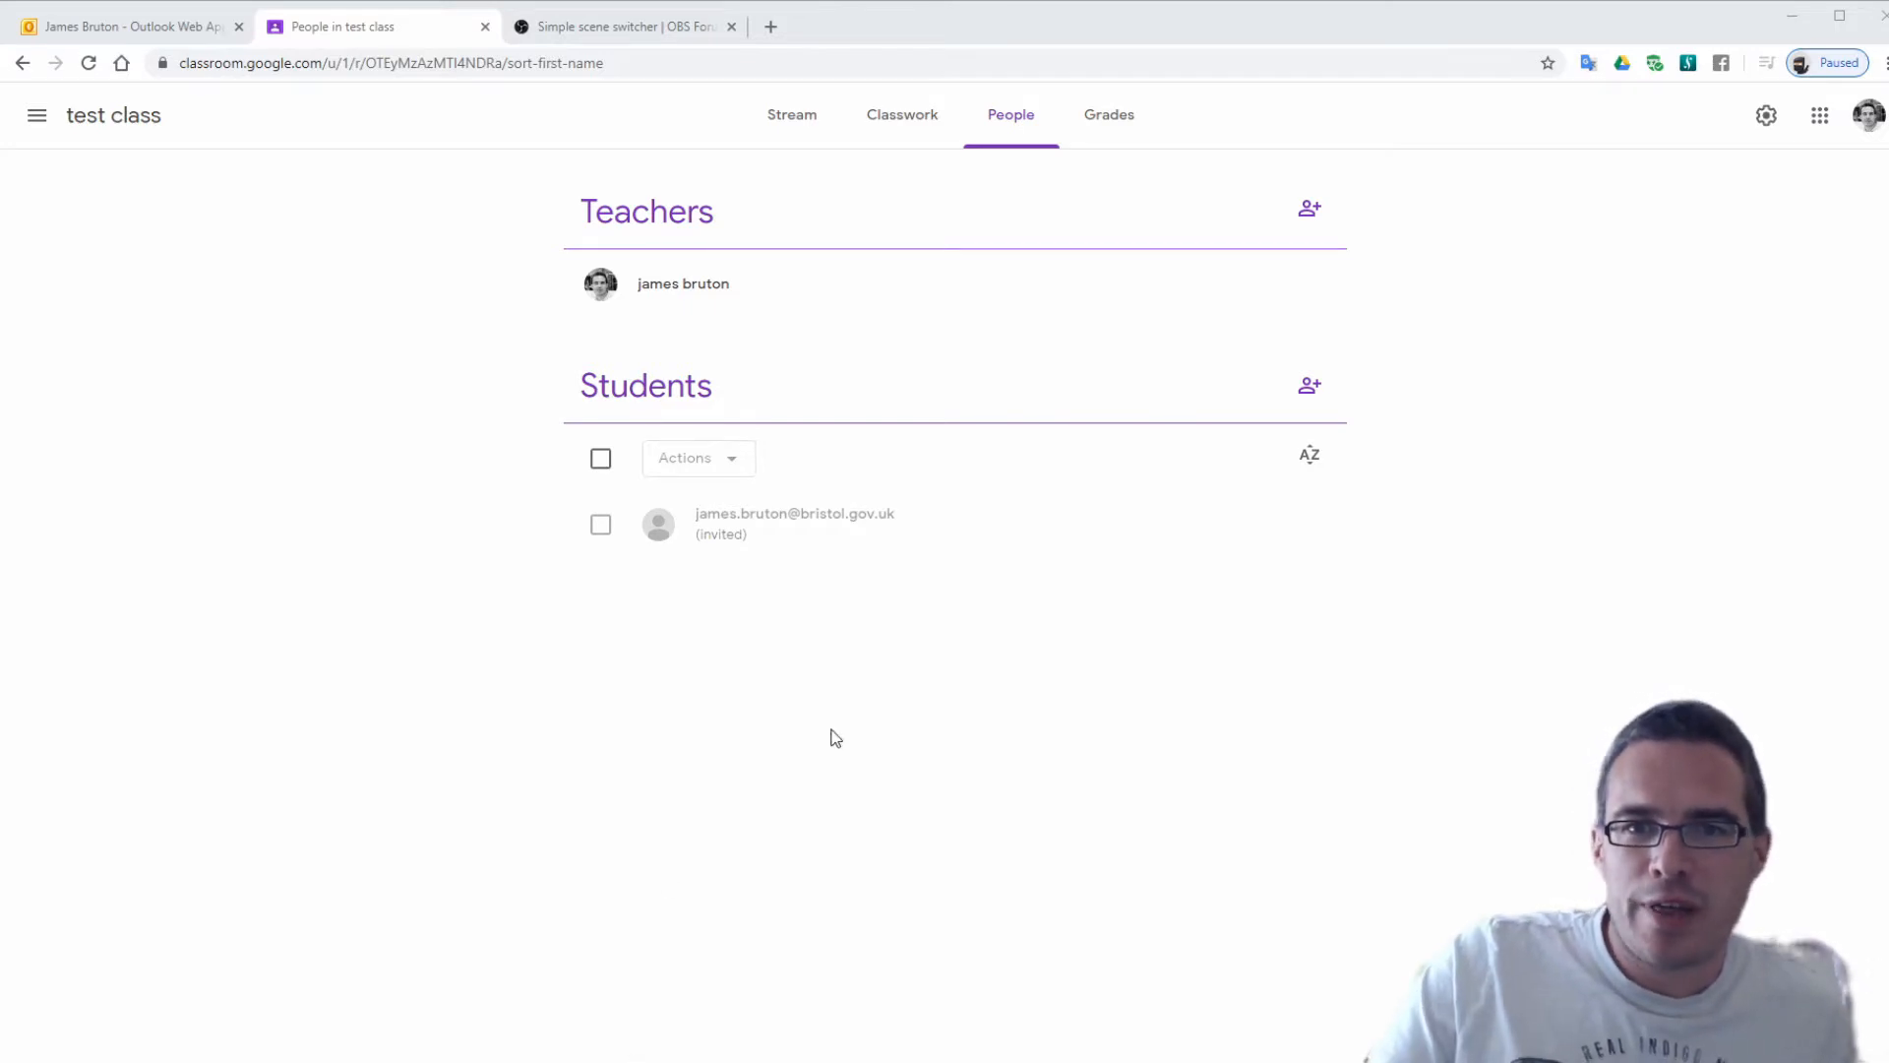
Open the form for inviting students to the class and cancel it without inviting anyone
left_click(1309, 389)
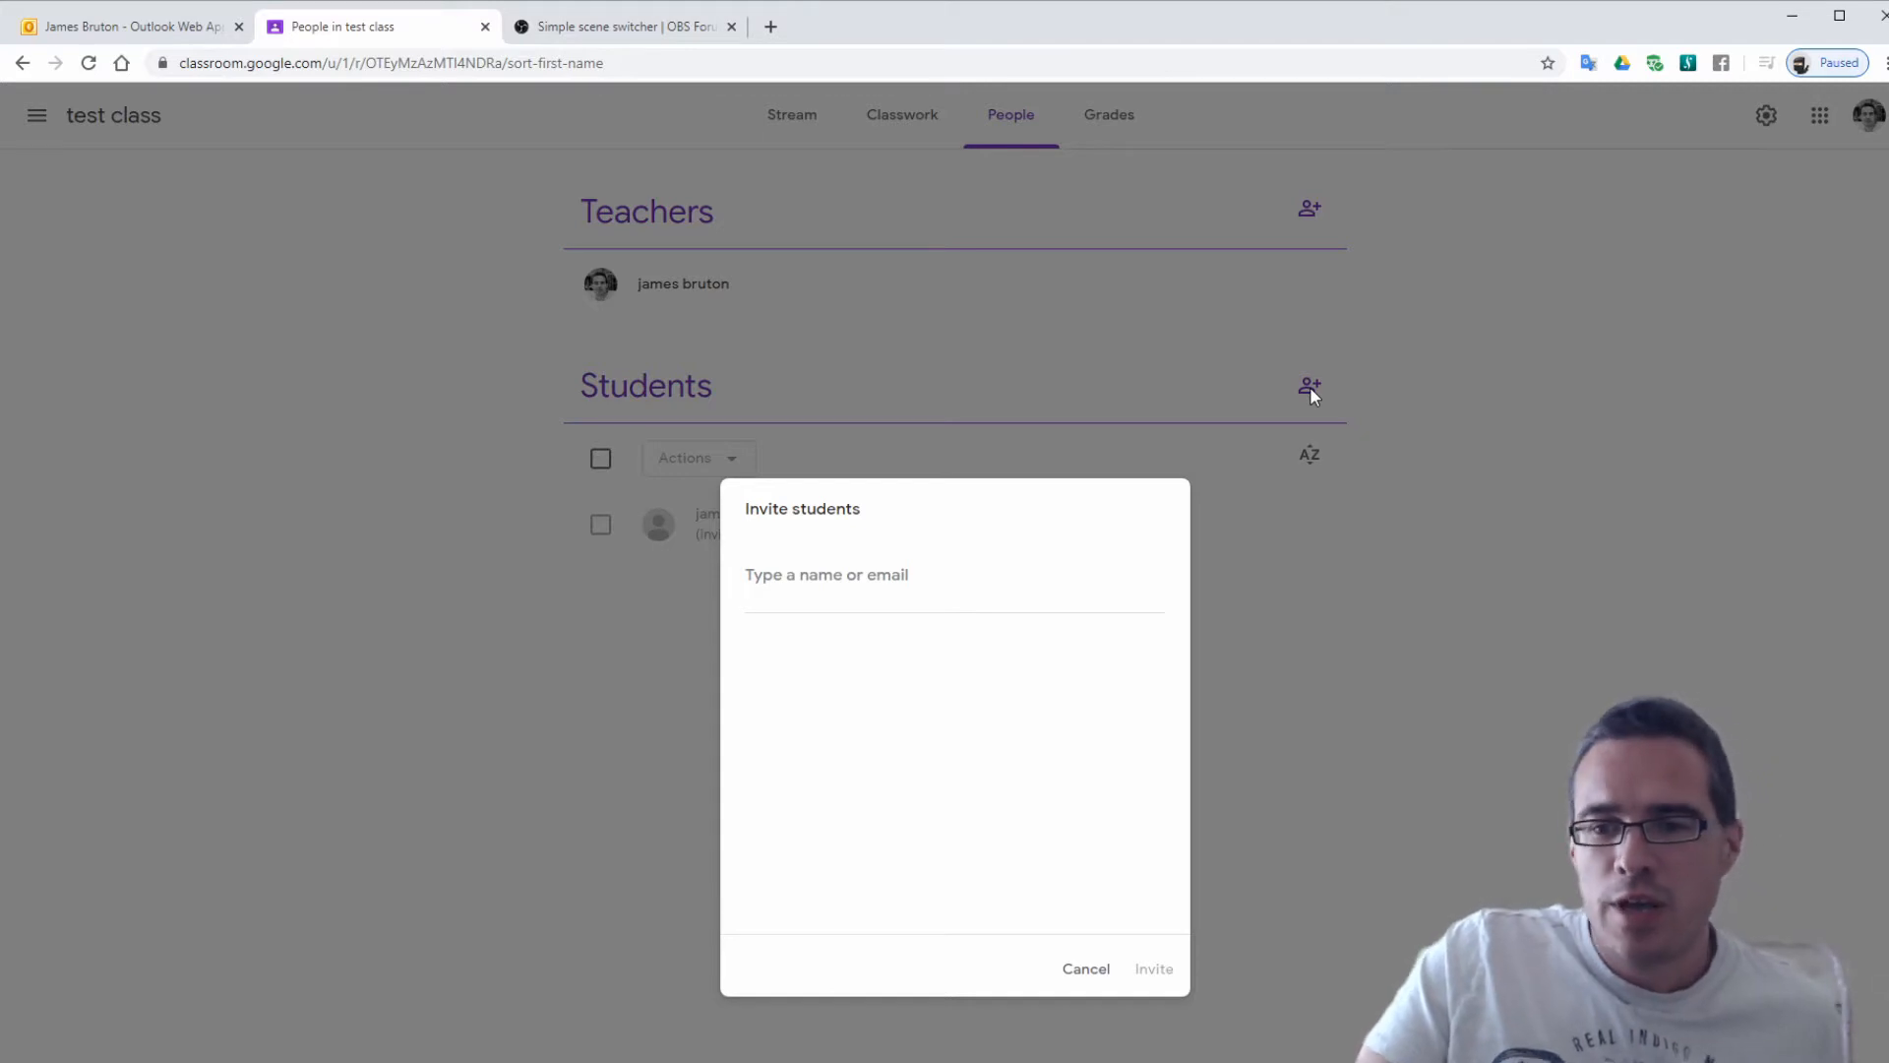
left_click(1086, 968)
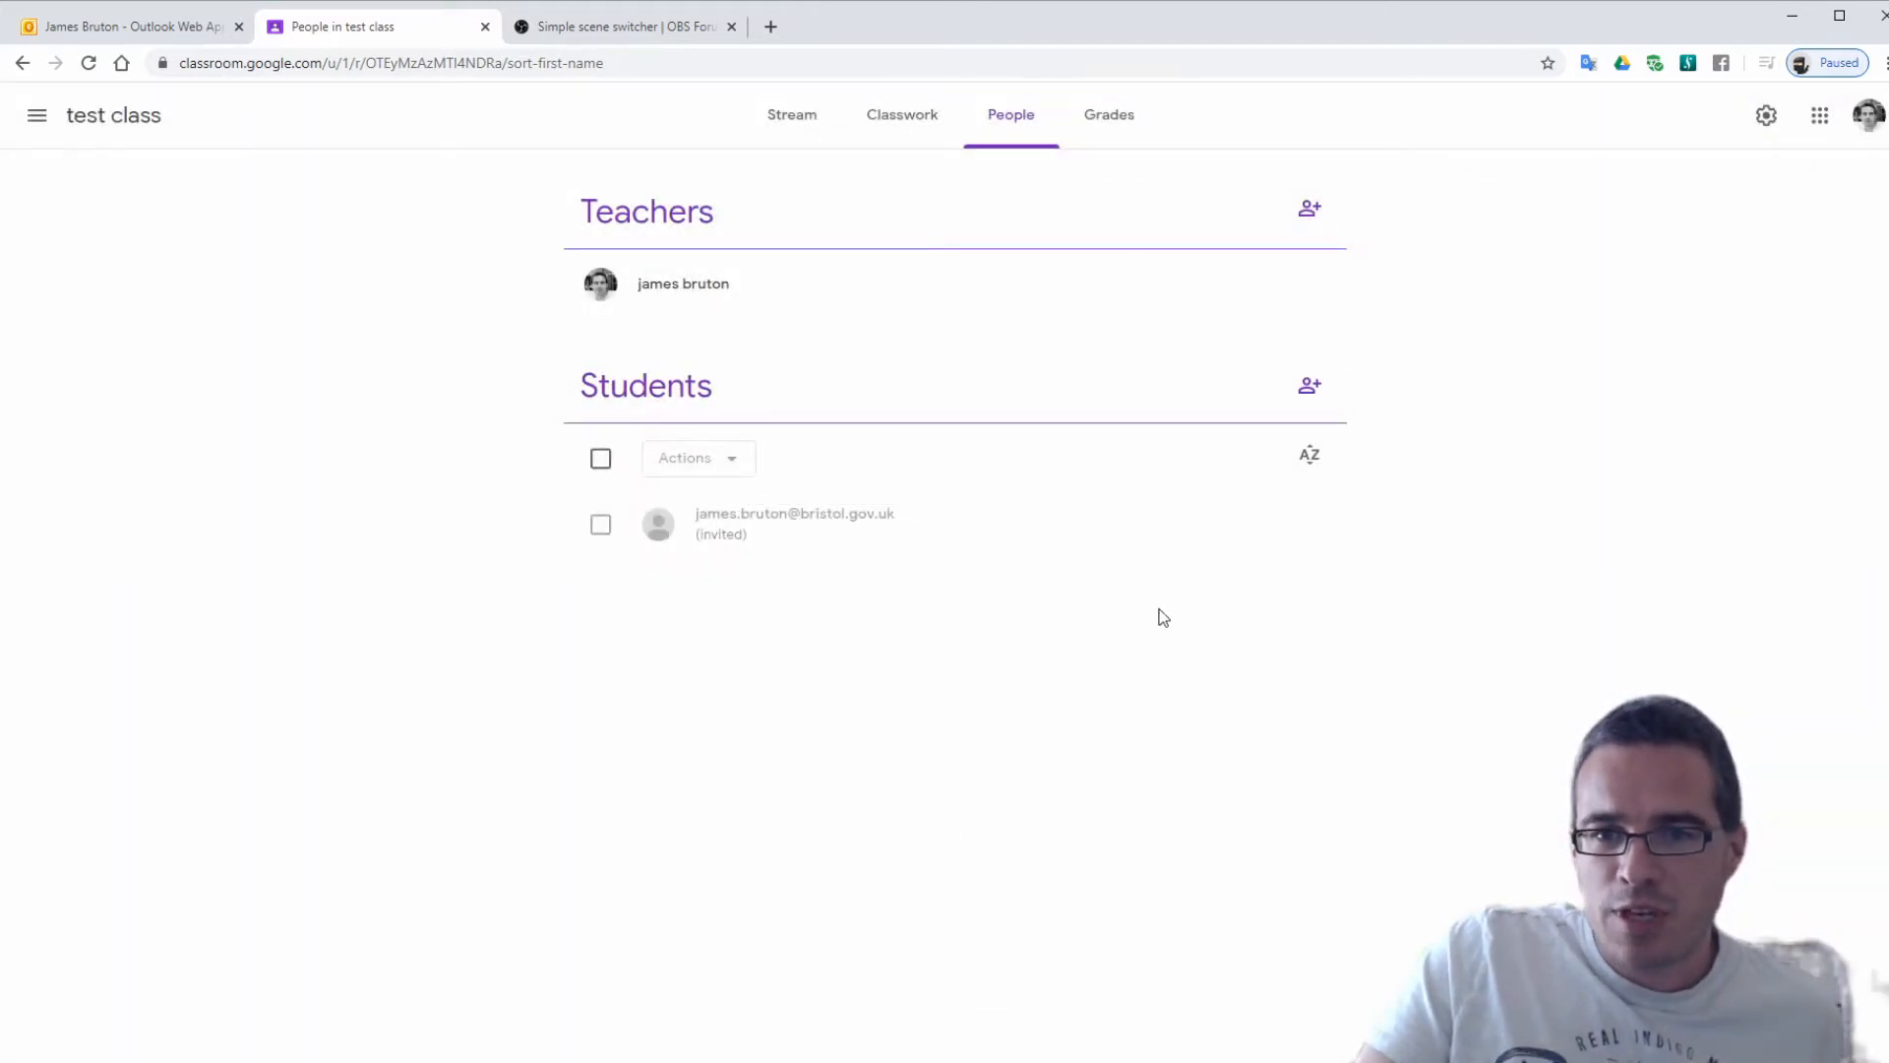
left_click(798, 138)
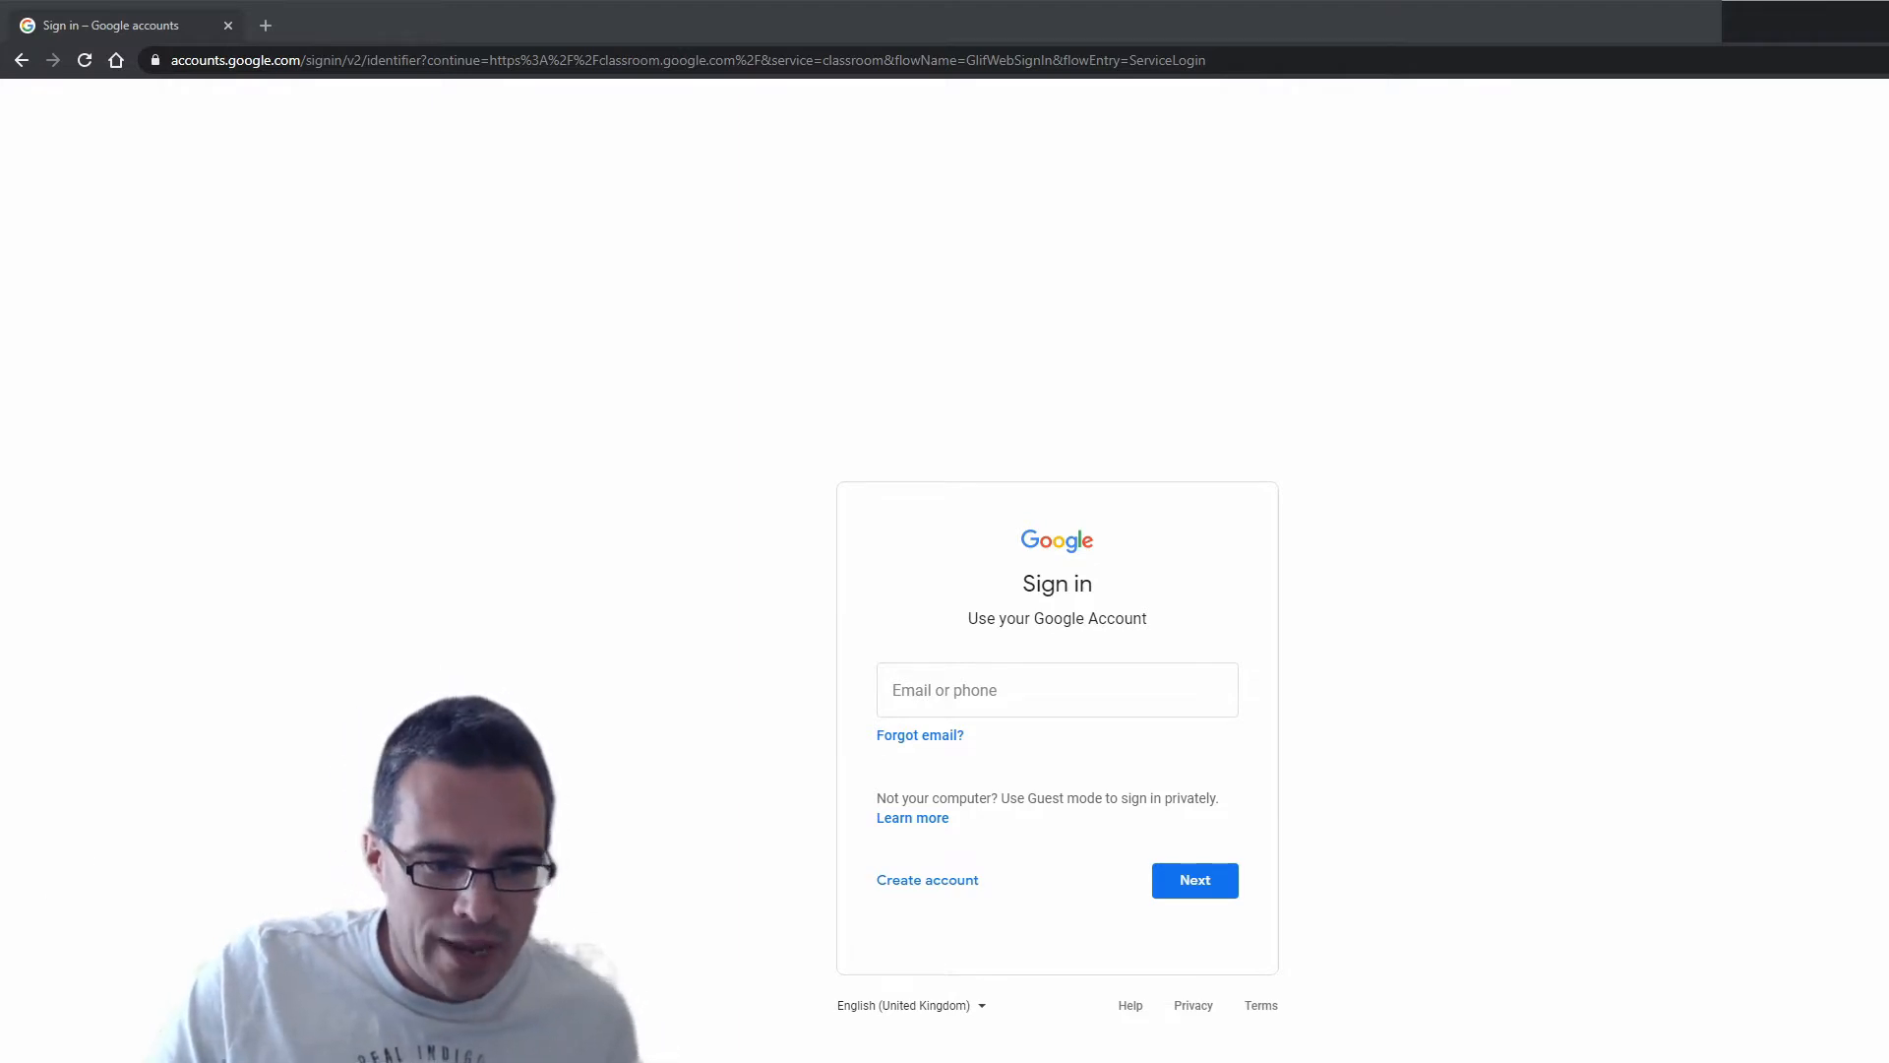
Start creating a personal Google Account for the student and choose to use a current email address instead of a Gmail one
left_click(1057, 690)
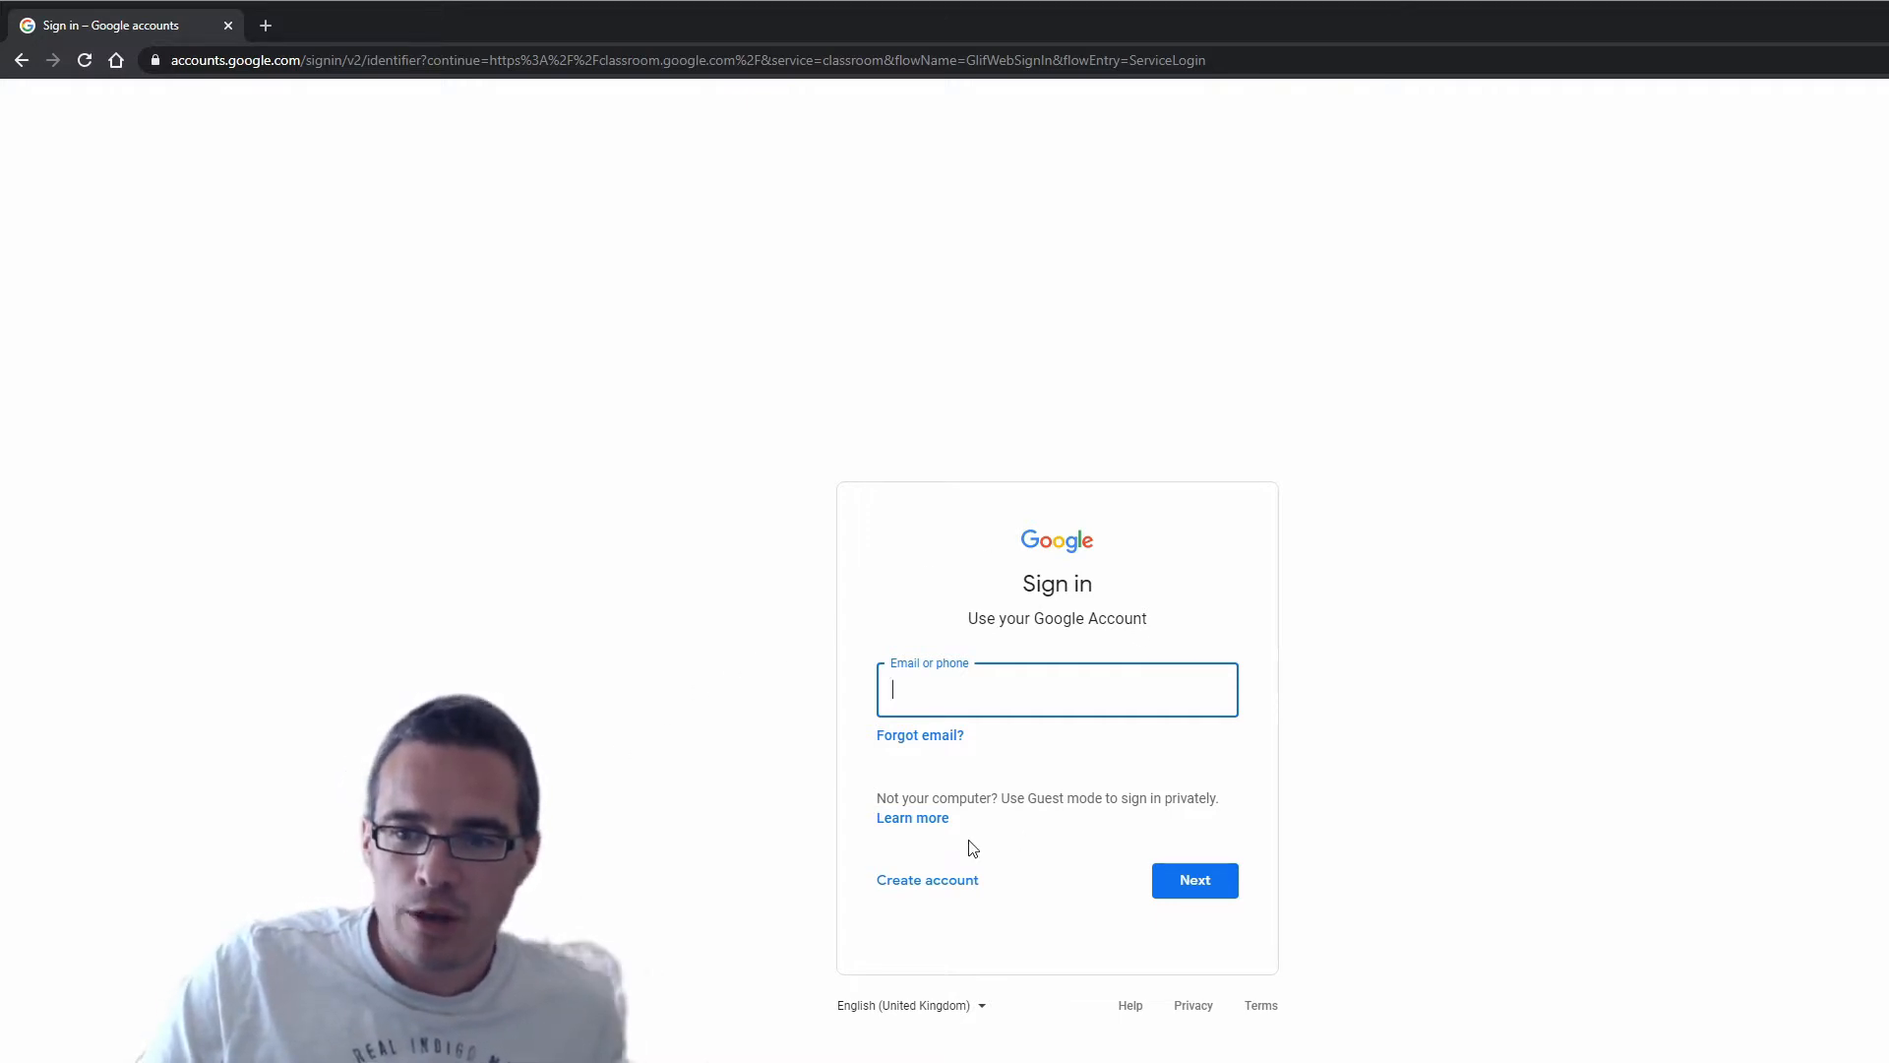
left_click(914, 890)
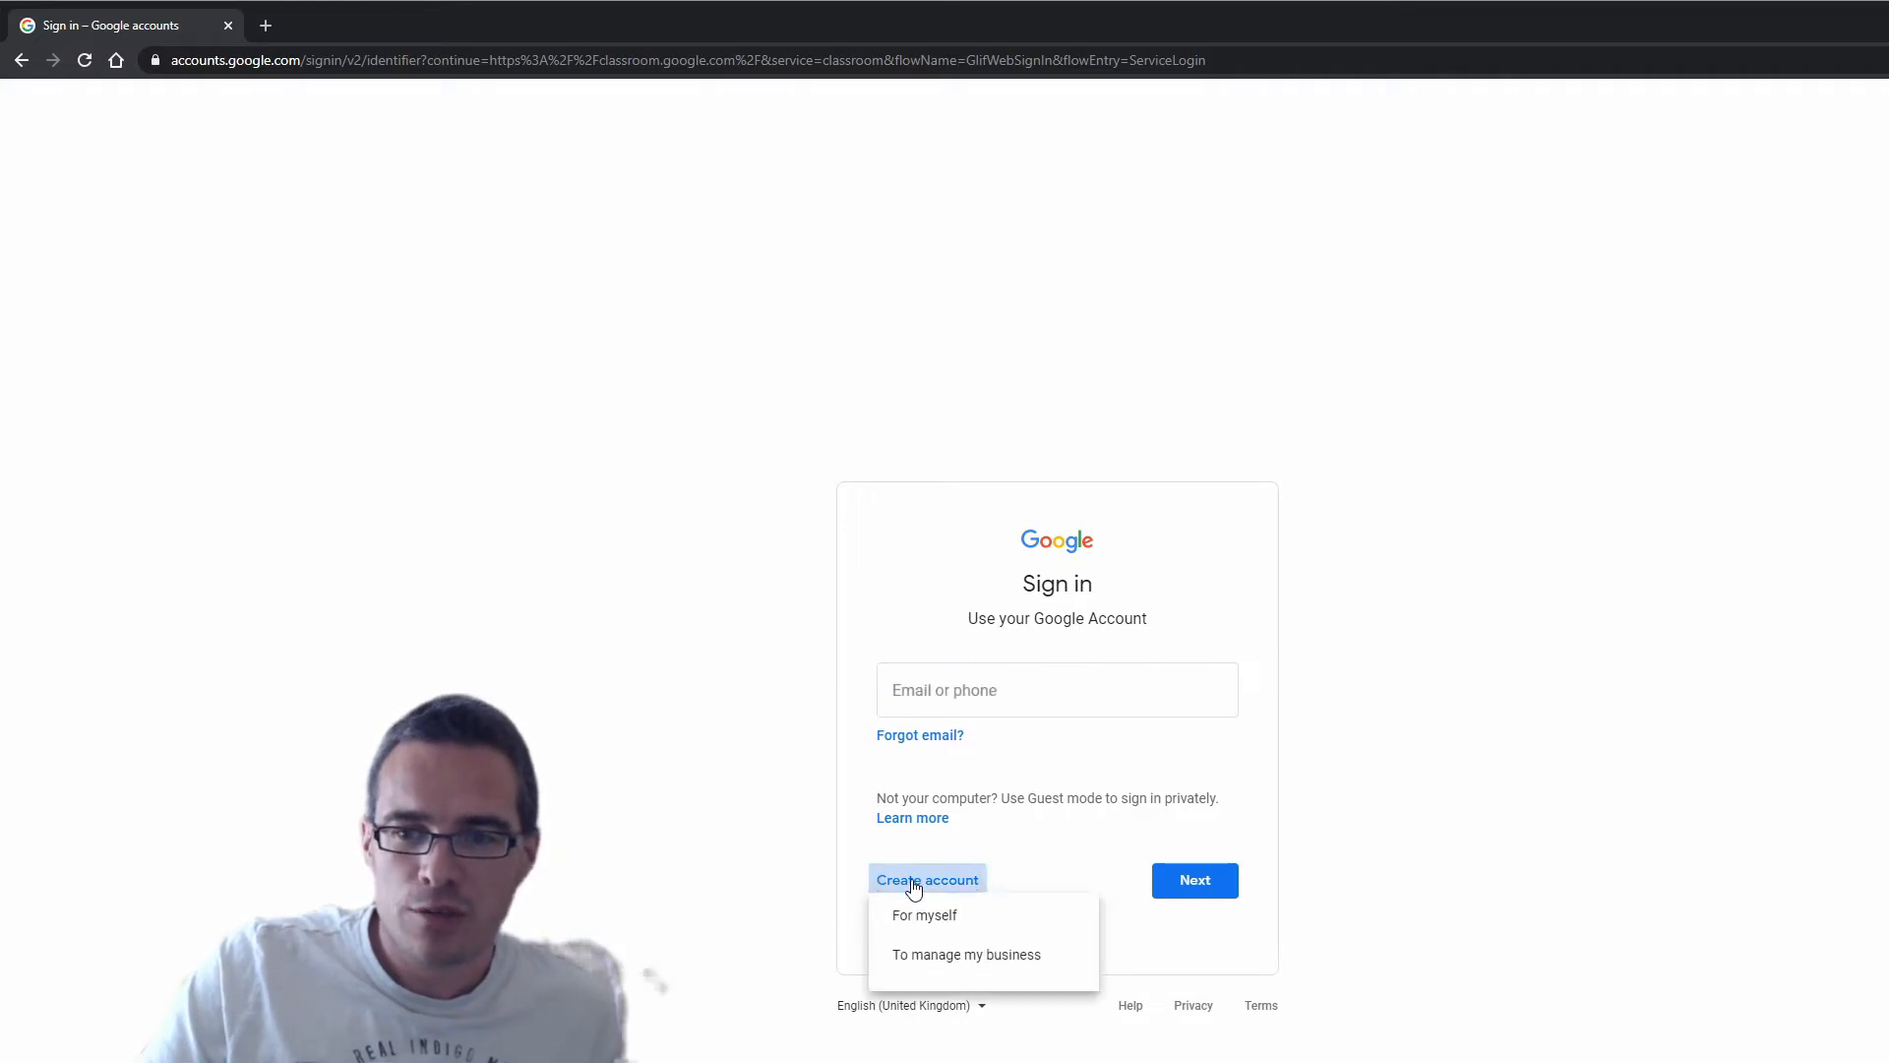
left_click(946, 925)
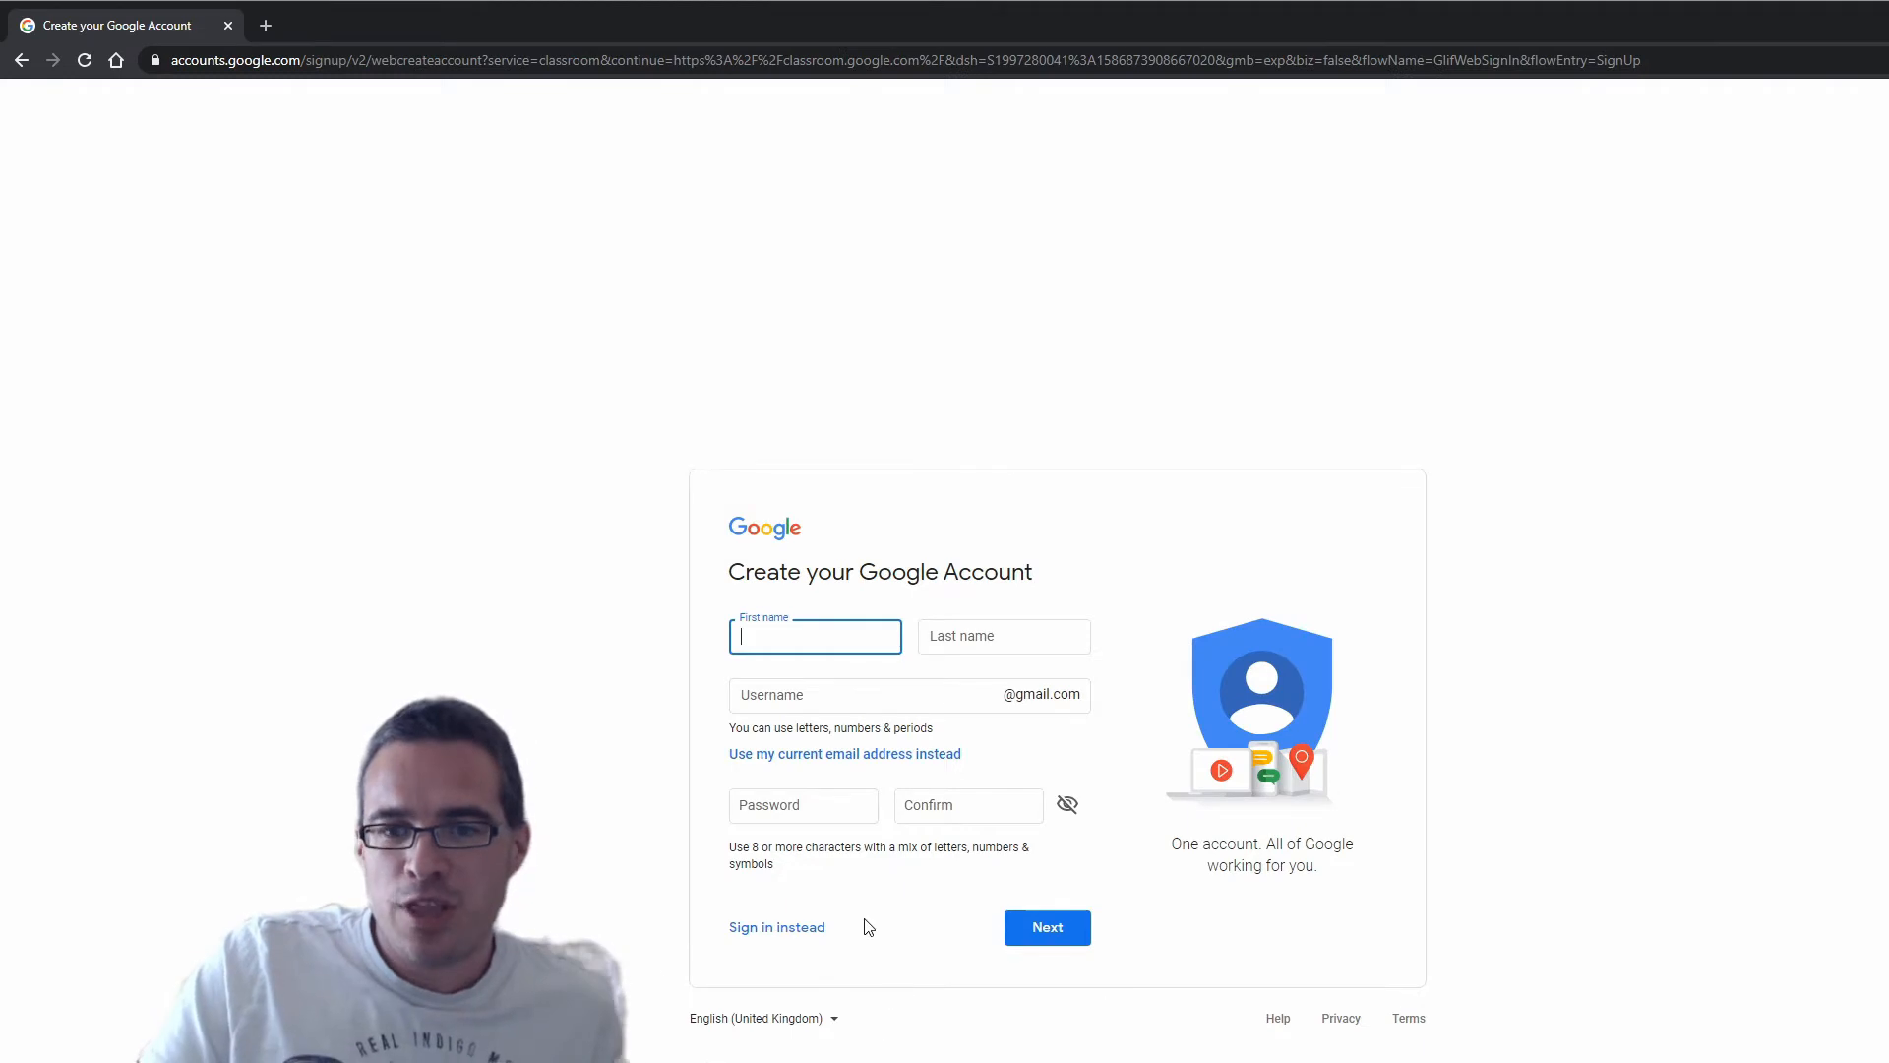
left_click(883, 760)
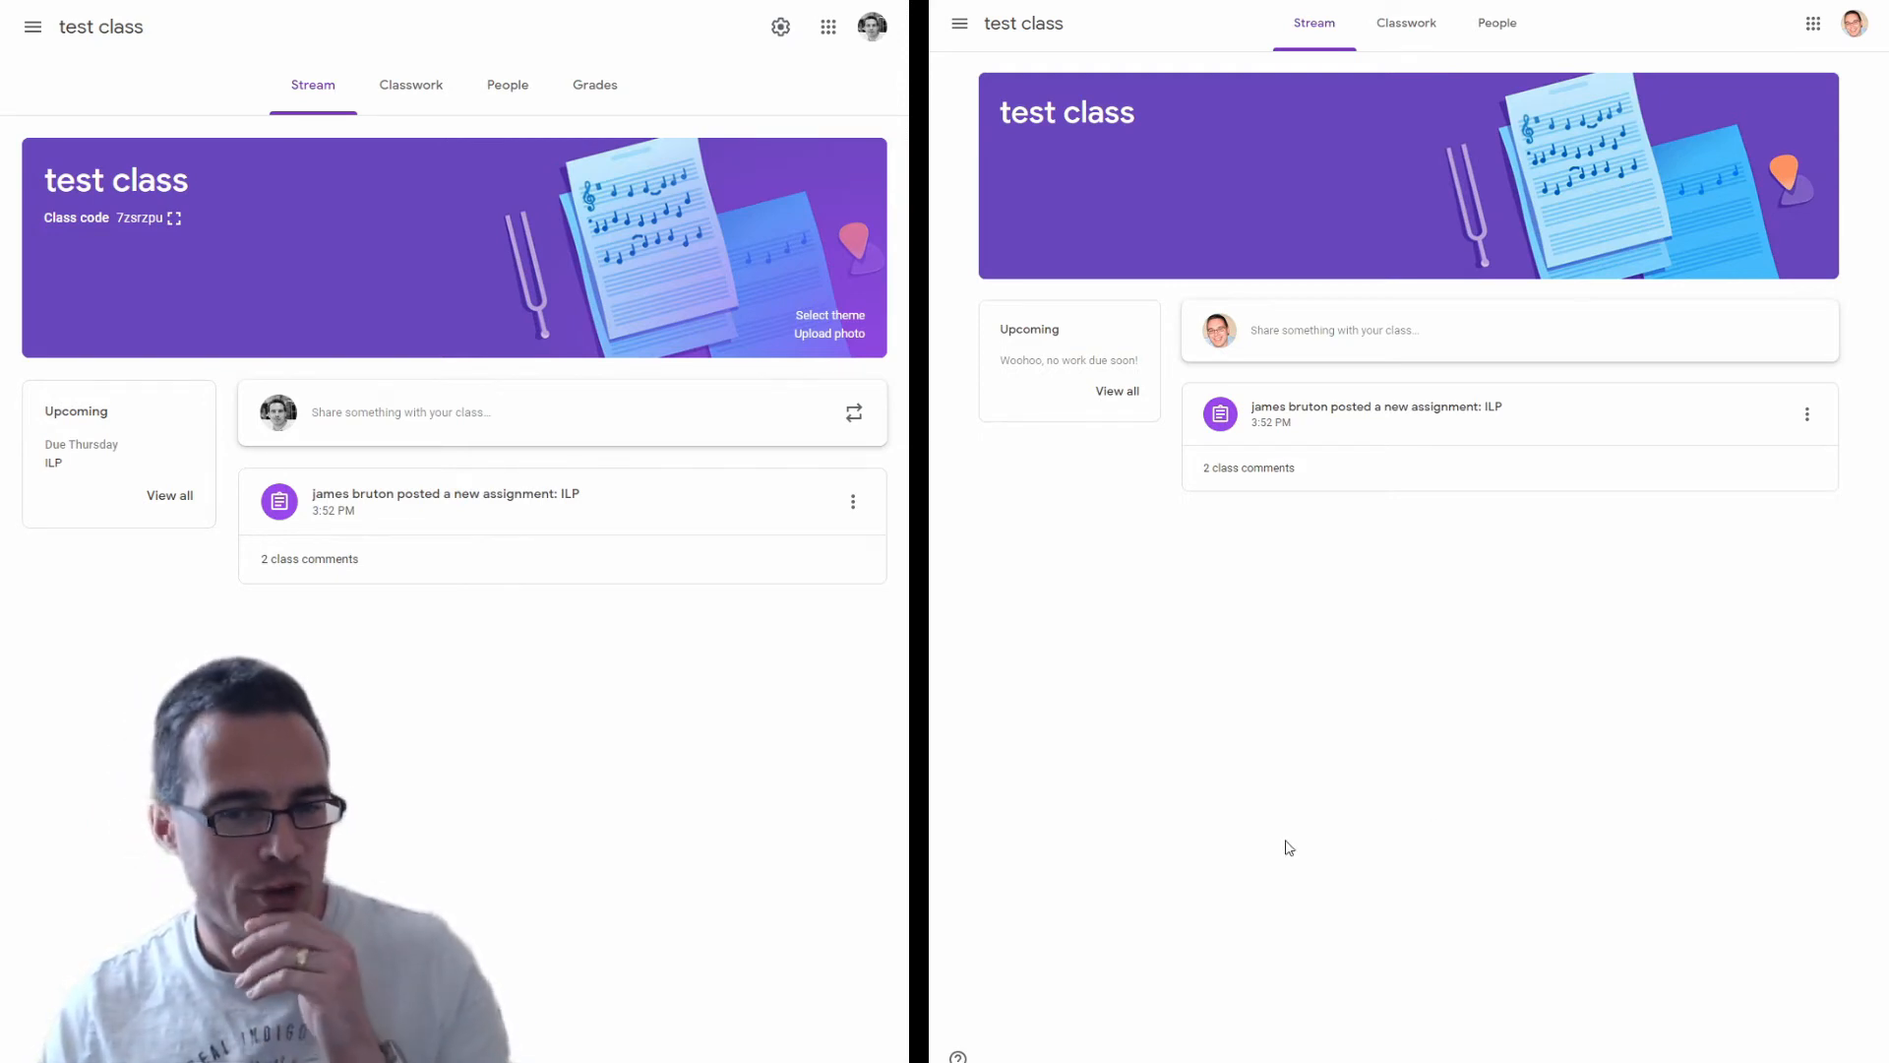
Create a classwork assignment in test class titled "doc" with the instructions "Please write 500 words"
left_click(436, 93)
left_click(315, 158)
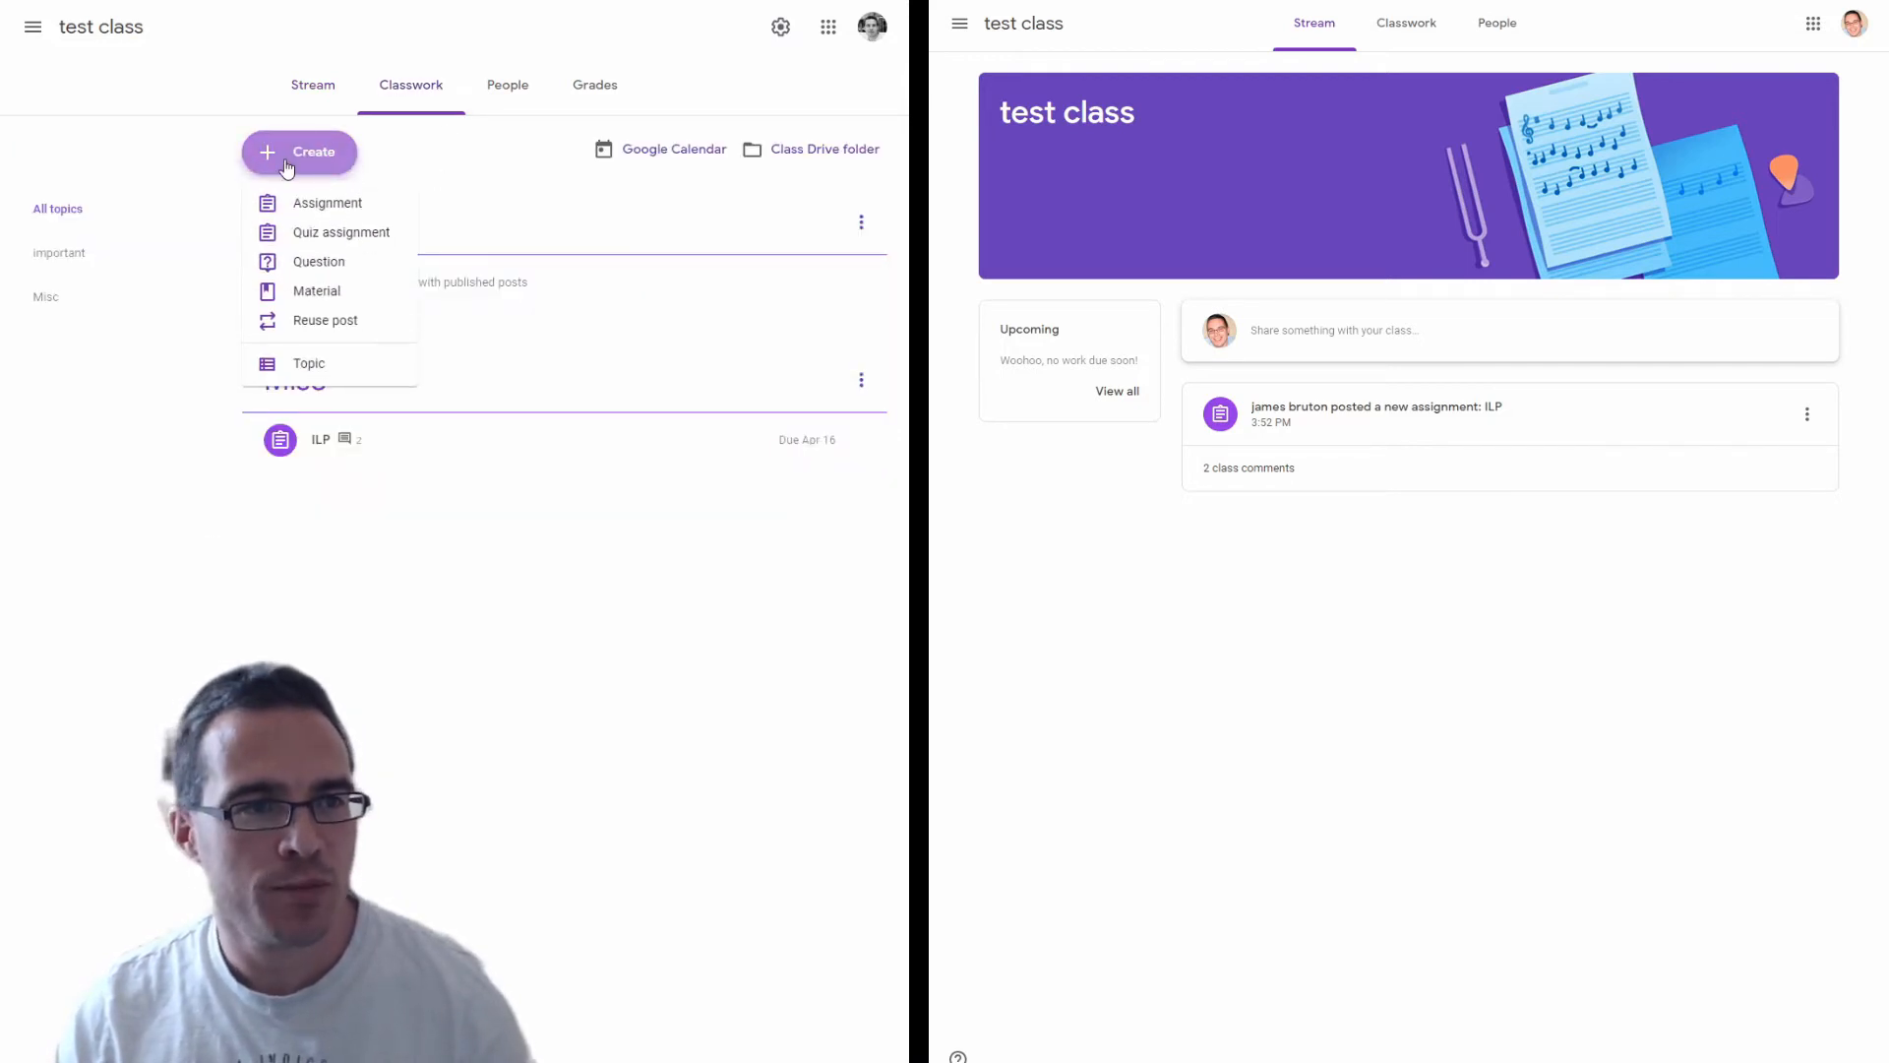
left_click(295, 202)
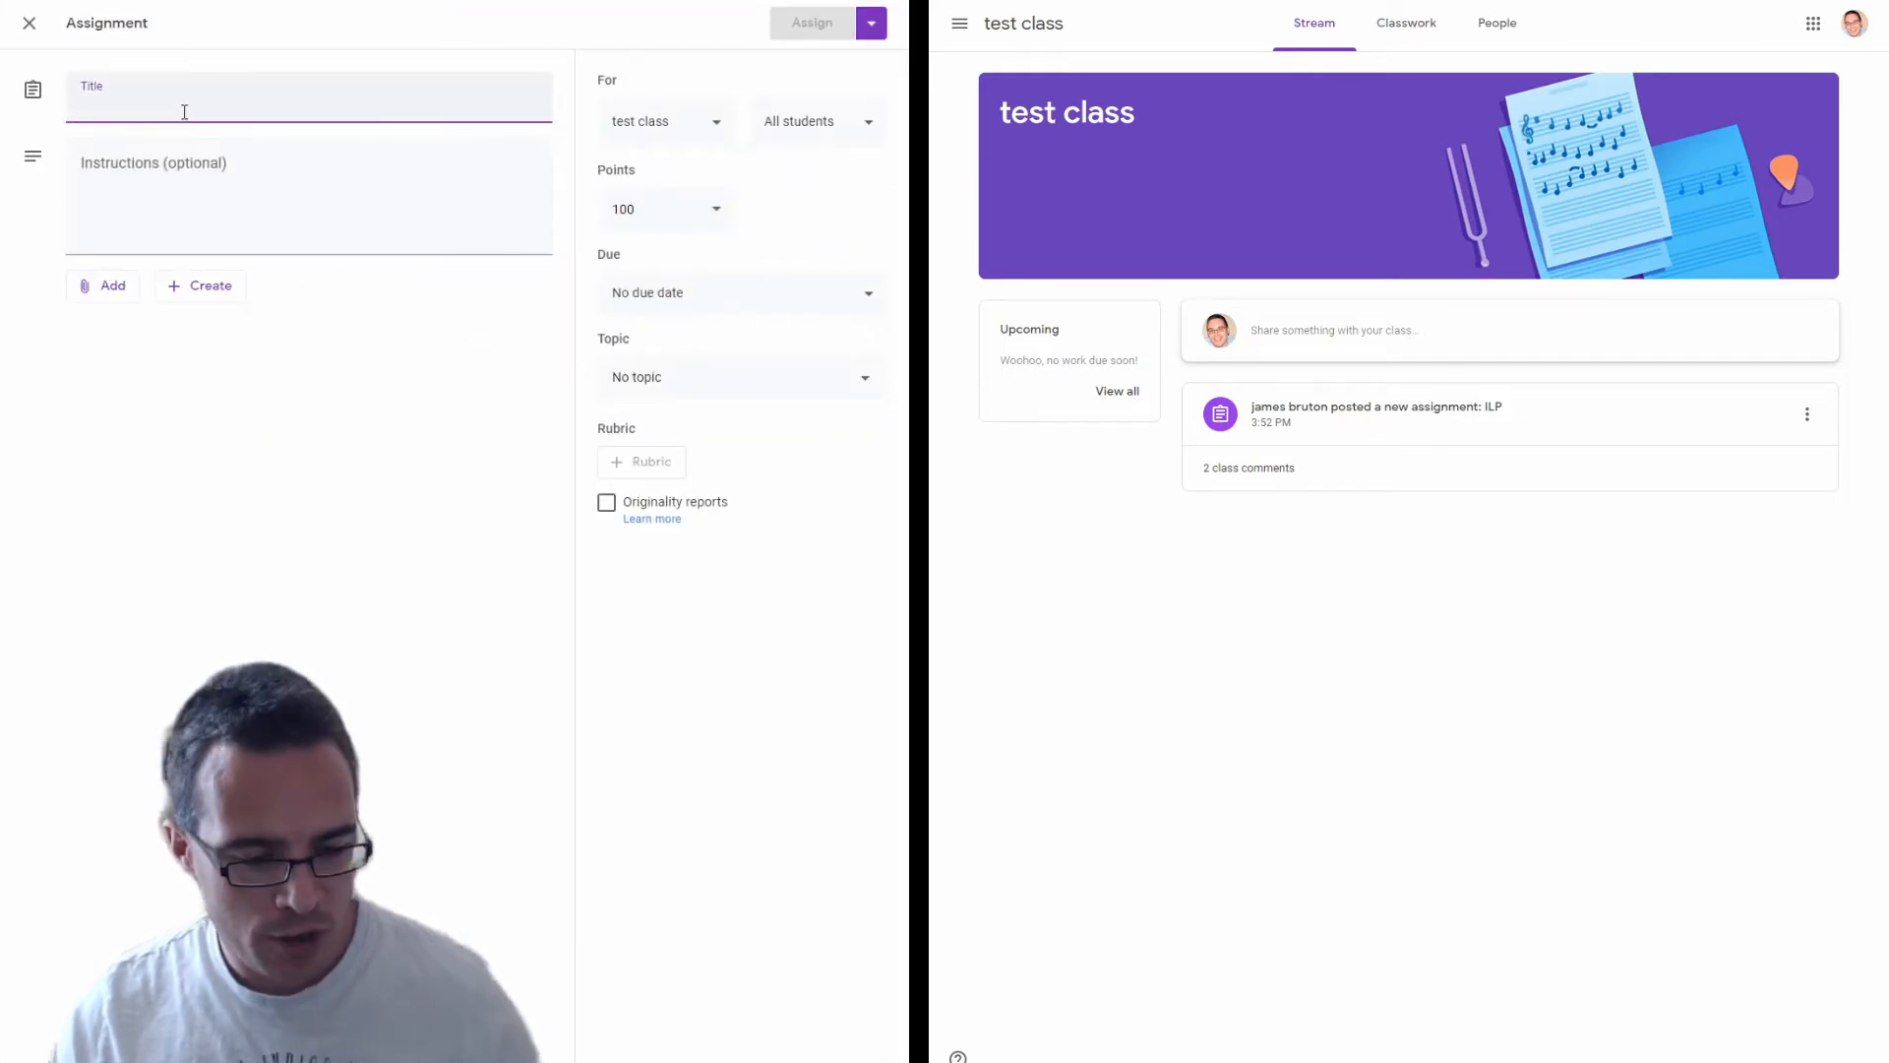
type("do")
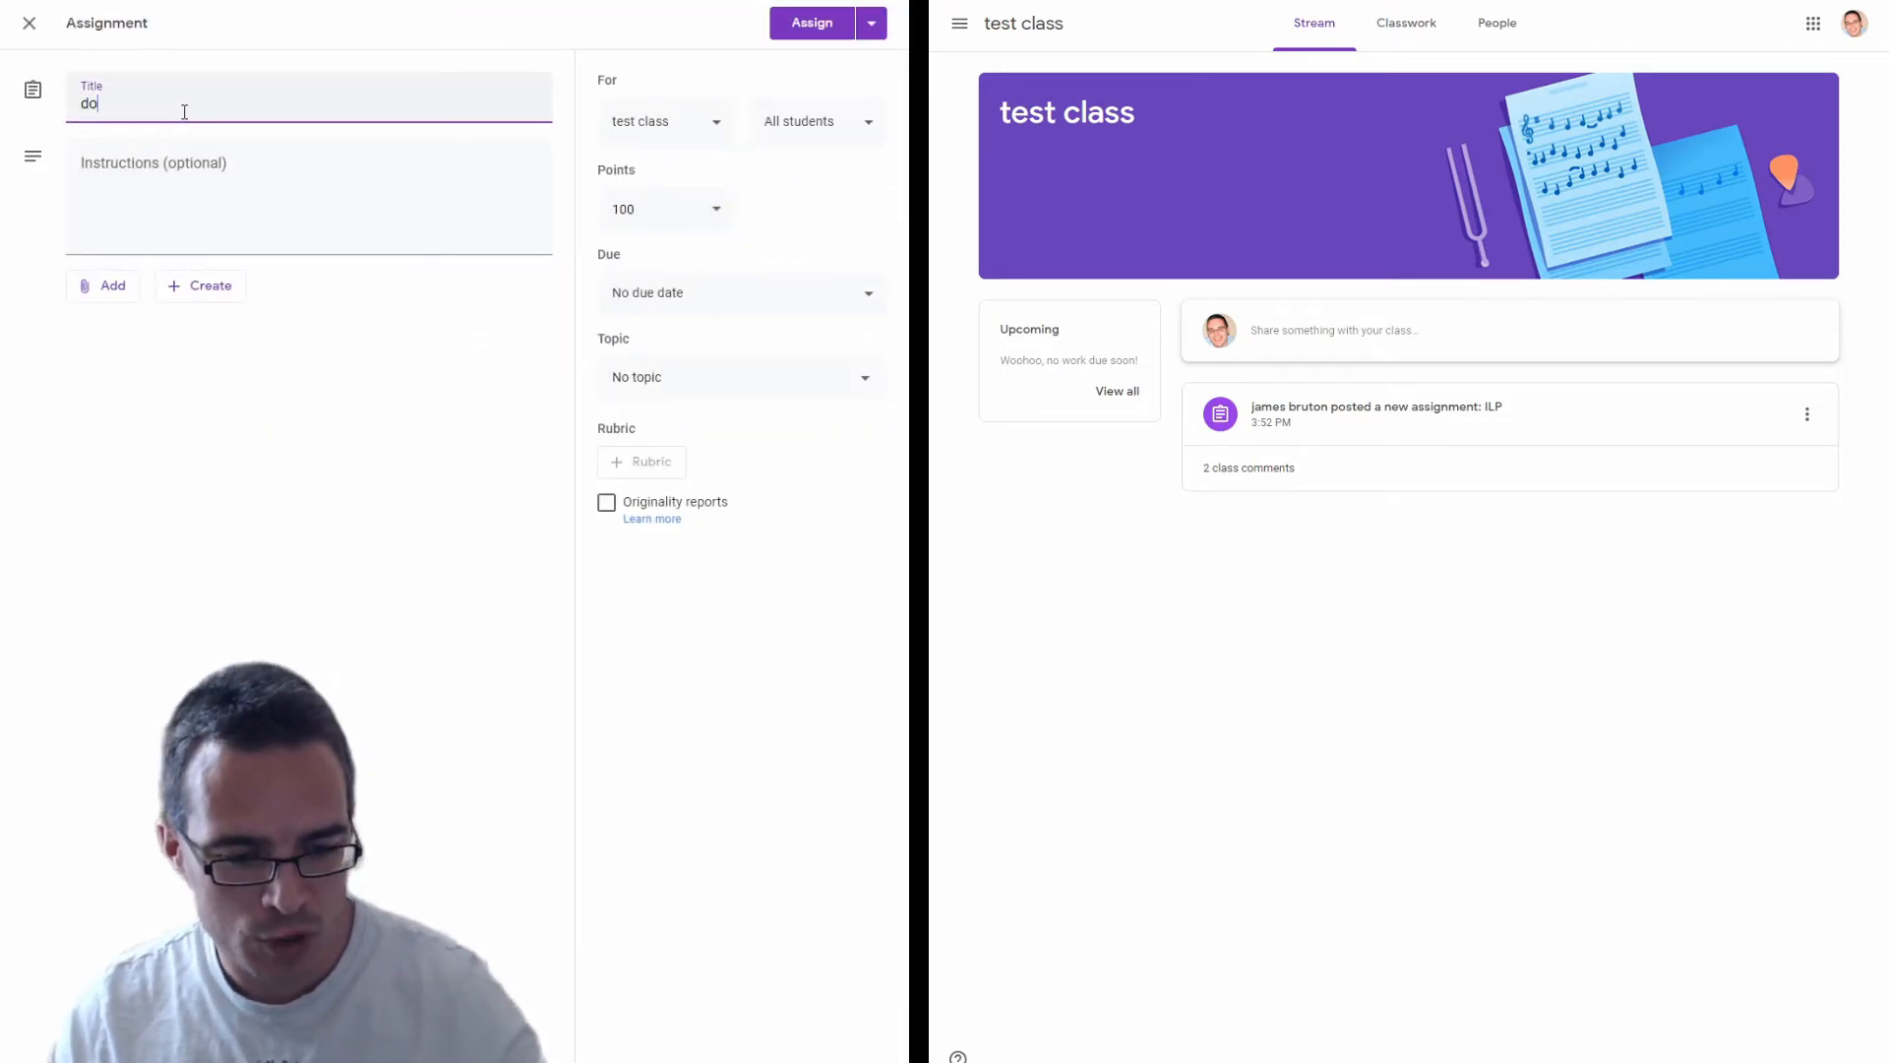
type("c")
left_click(190, 173)
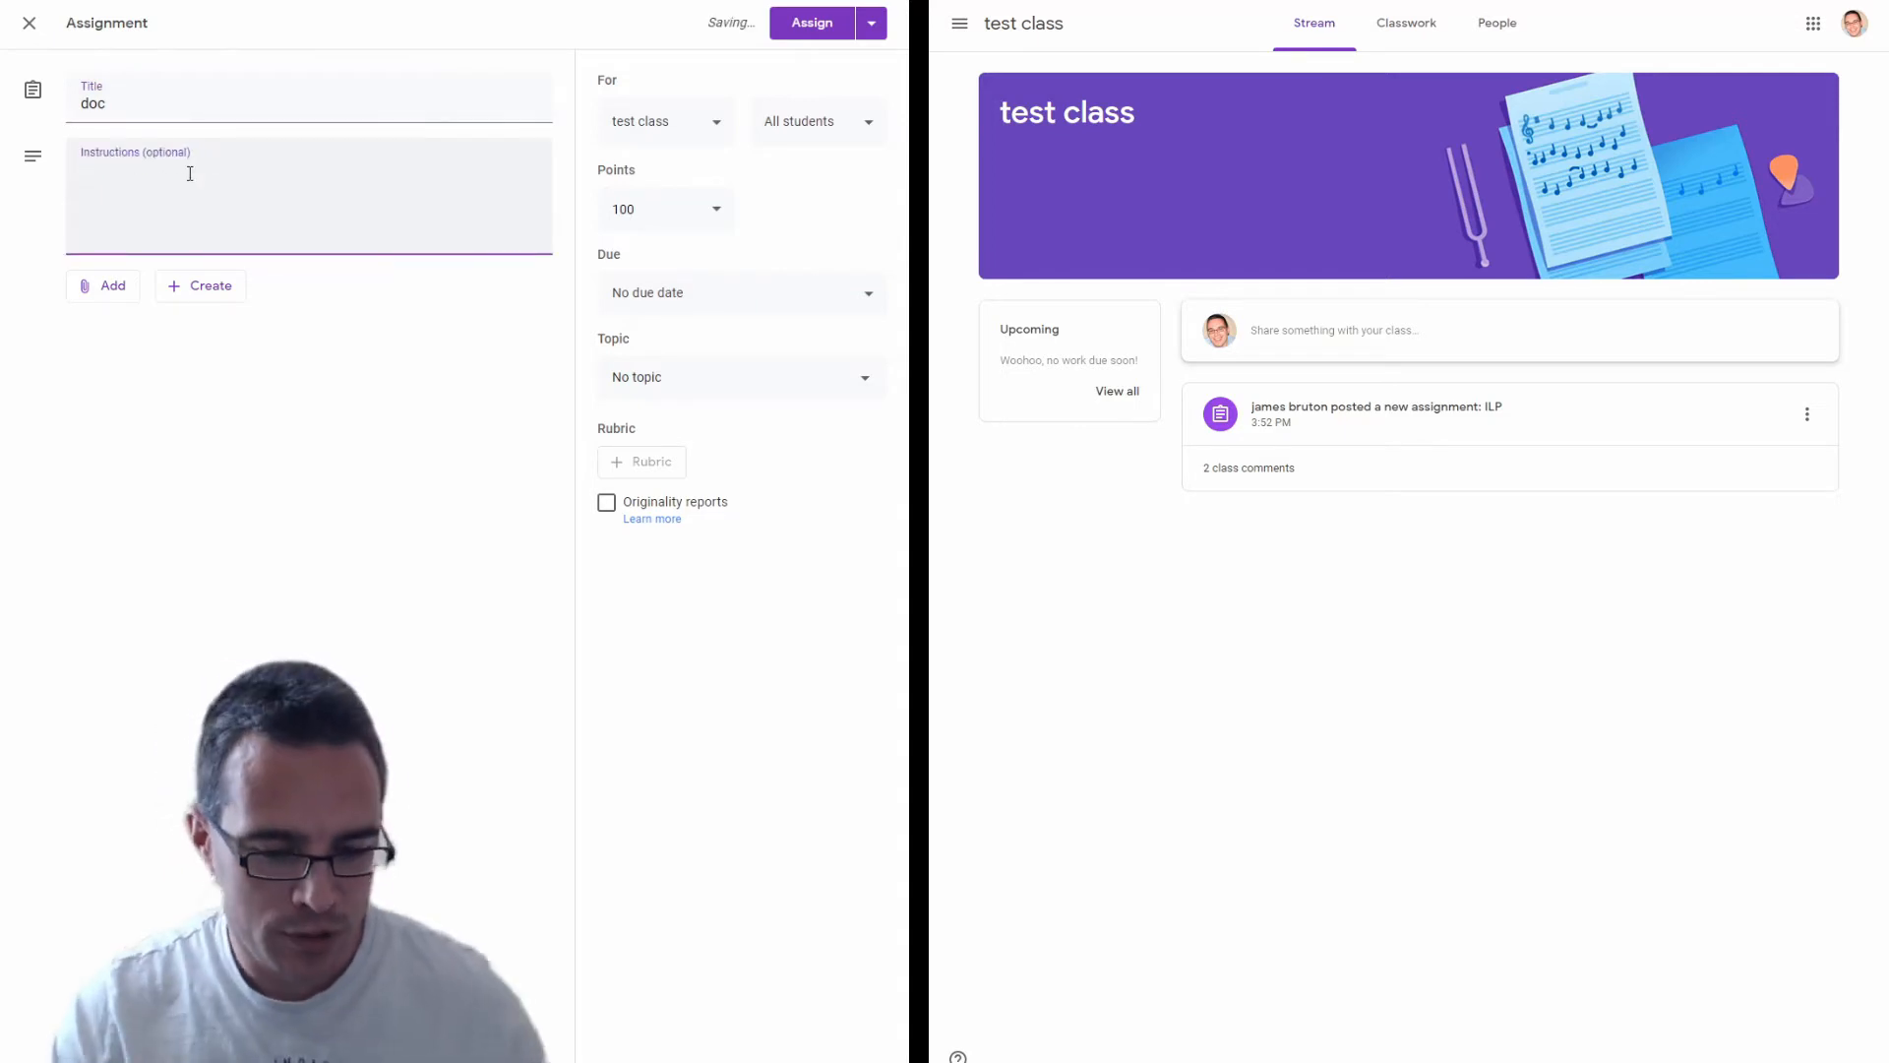
type("Please ")
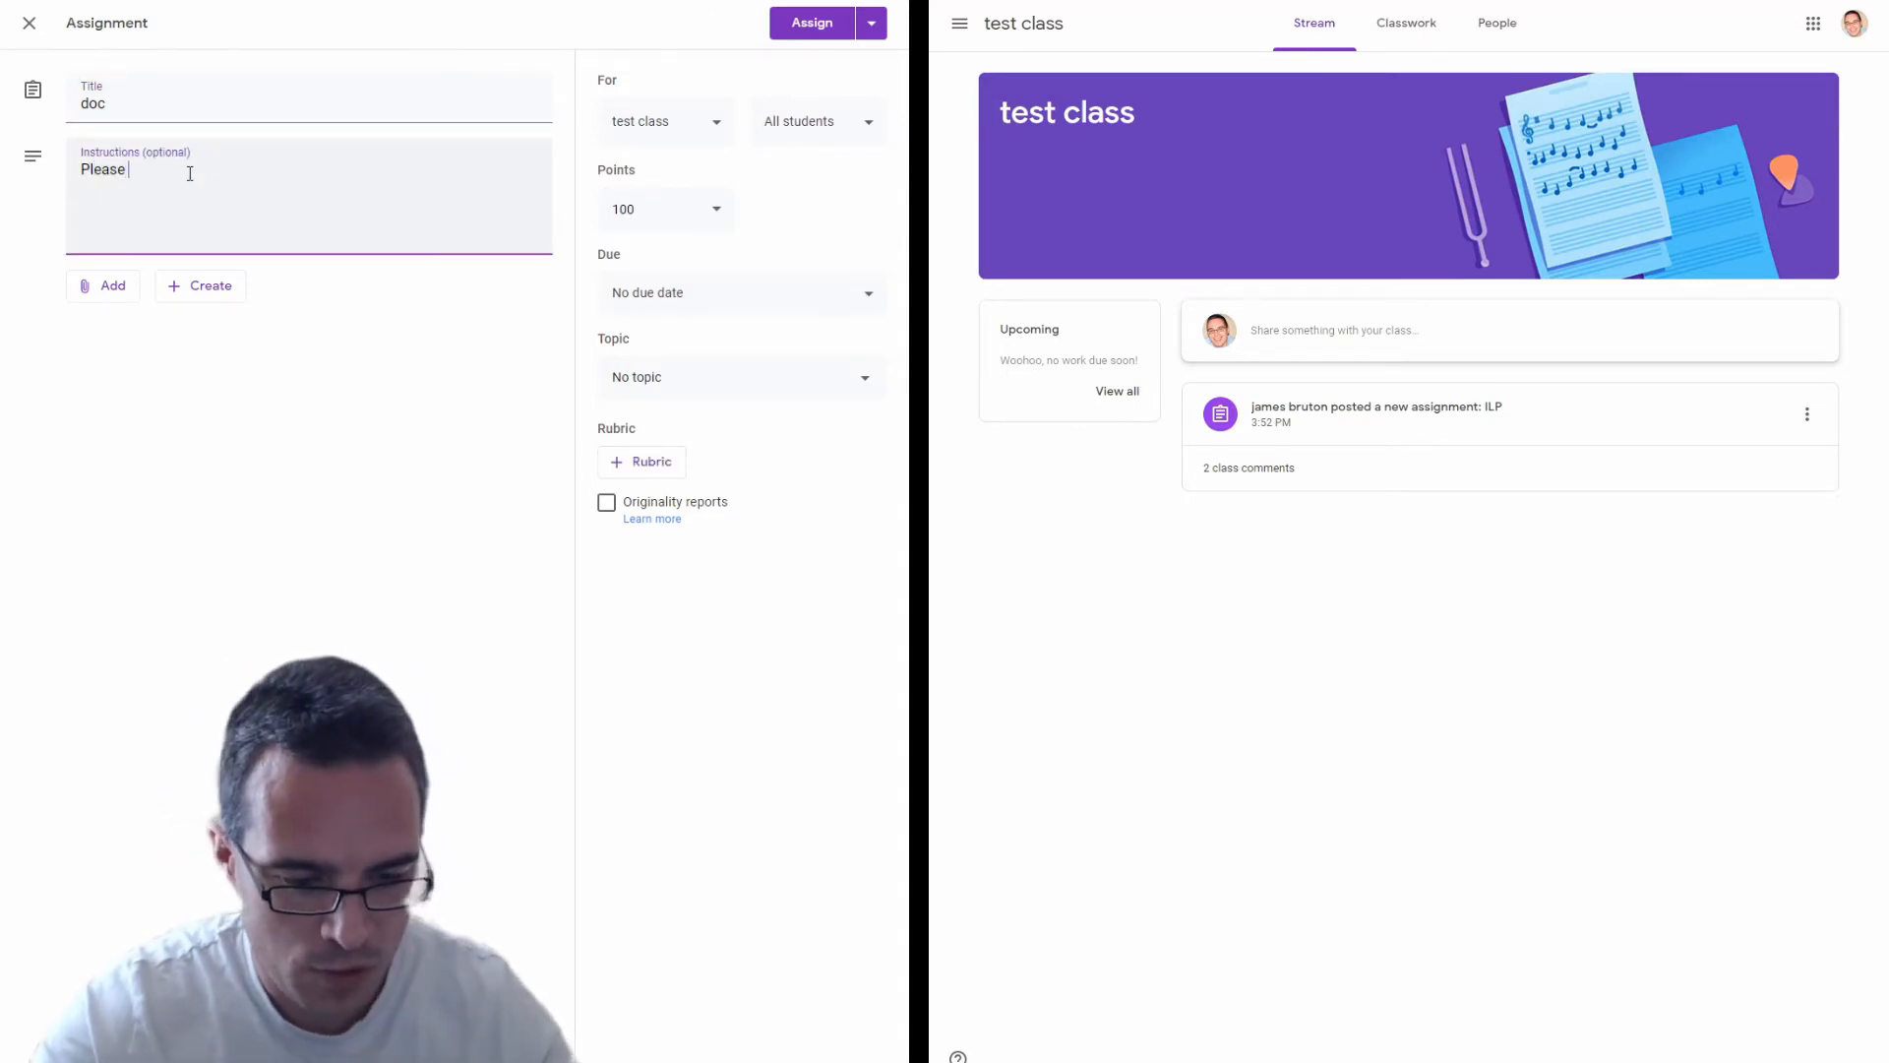
type("write 500")
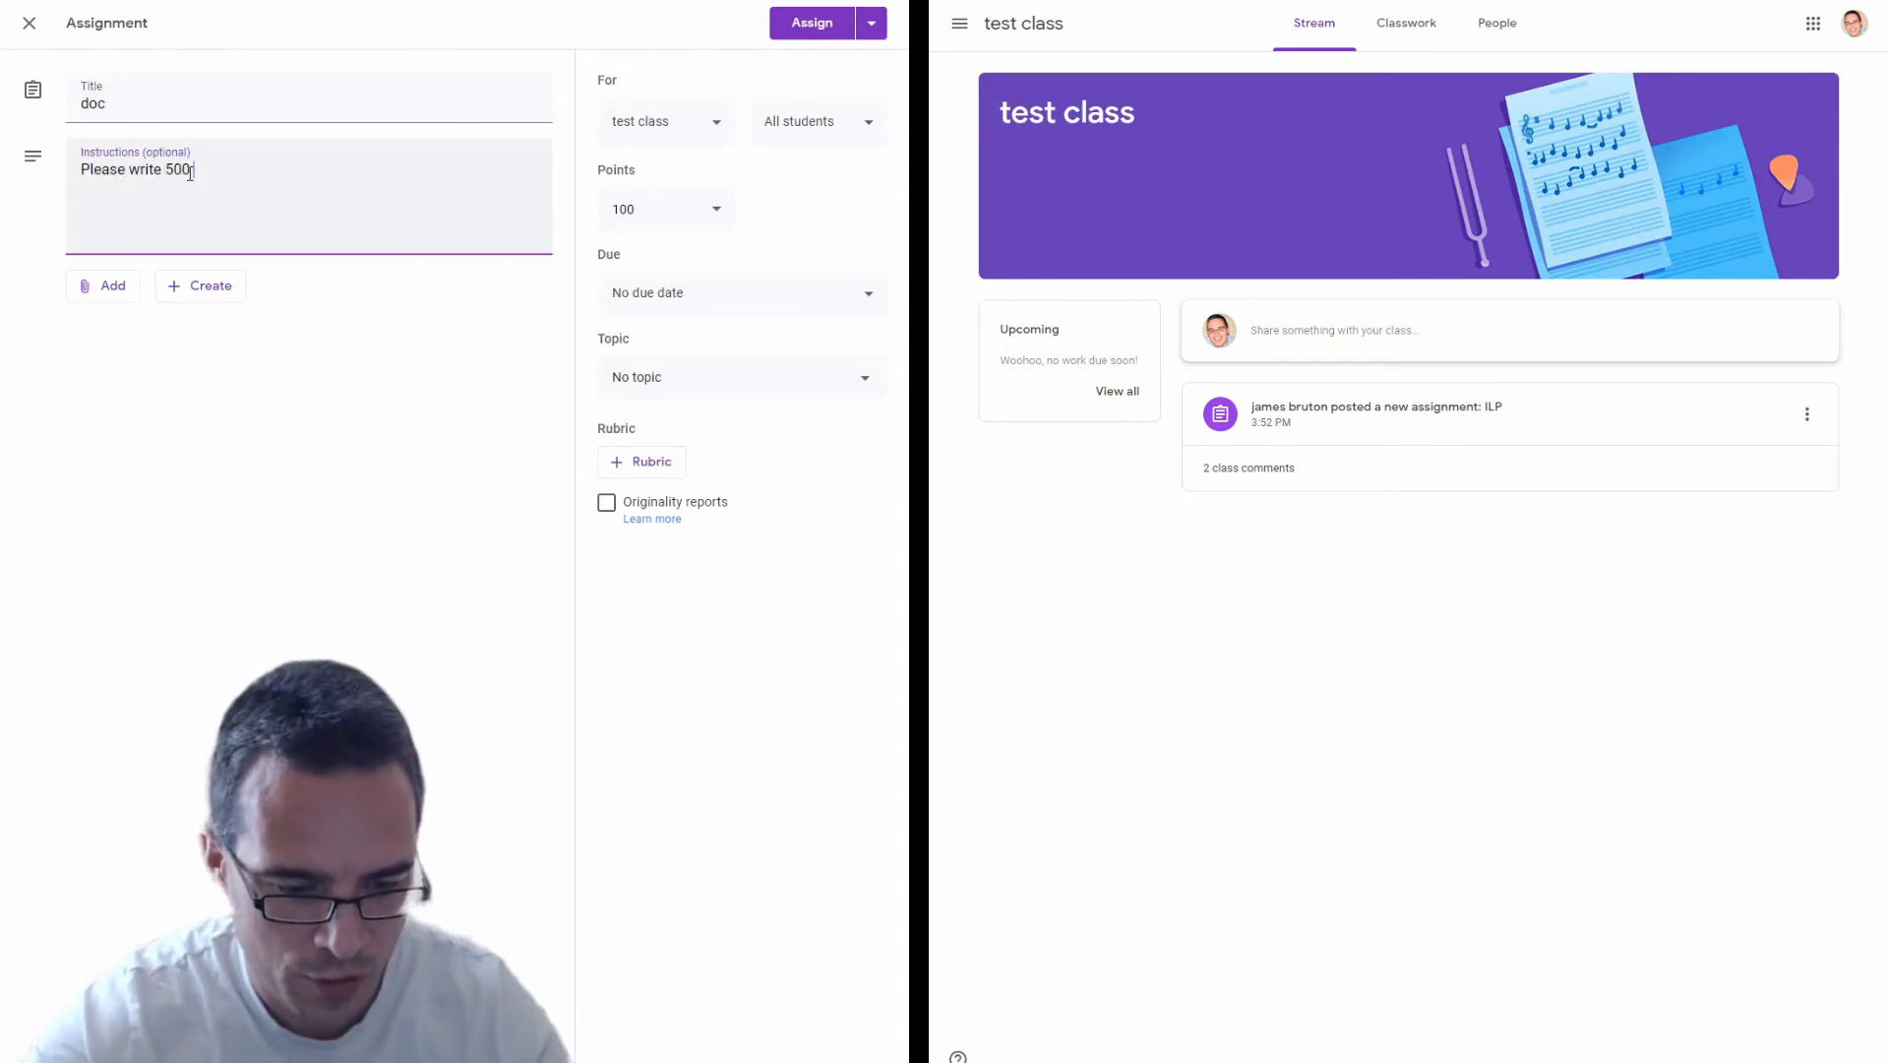
type(" words")
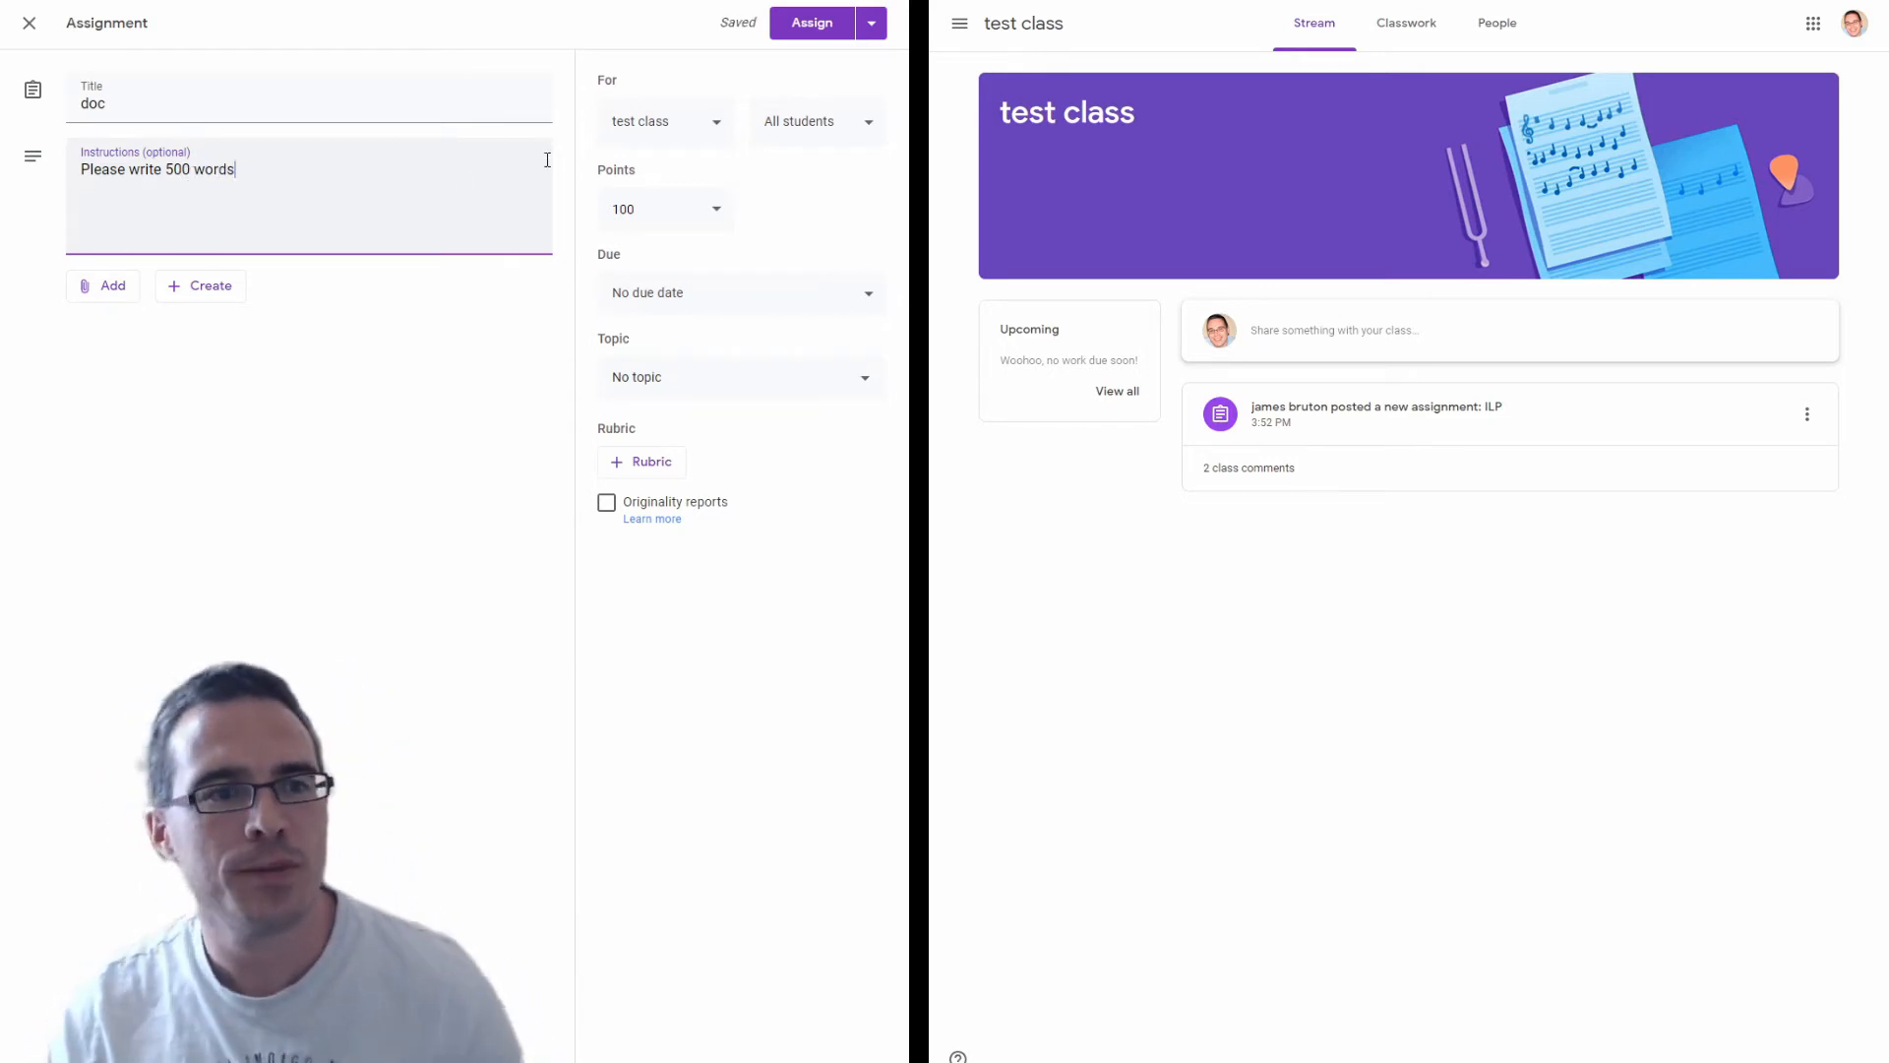
File the doc assignment under the existing topic important, leaving it without a due date
left_click(645, 310)
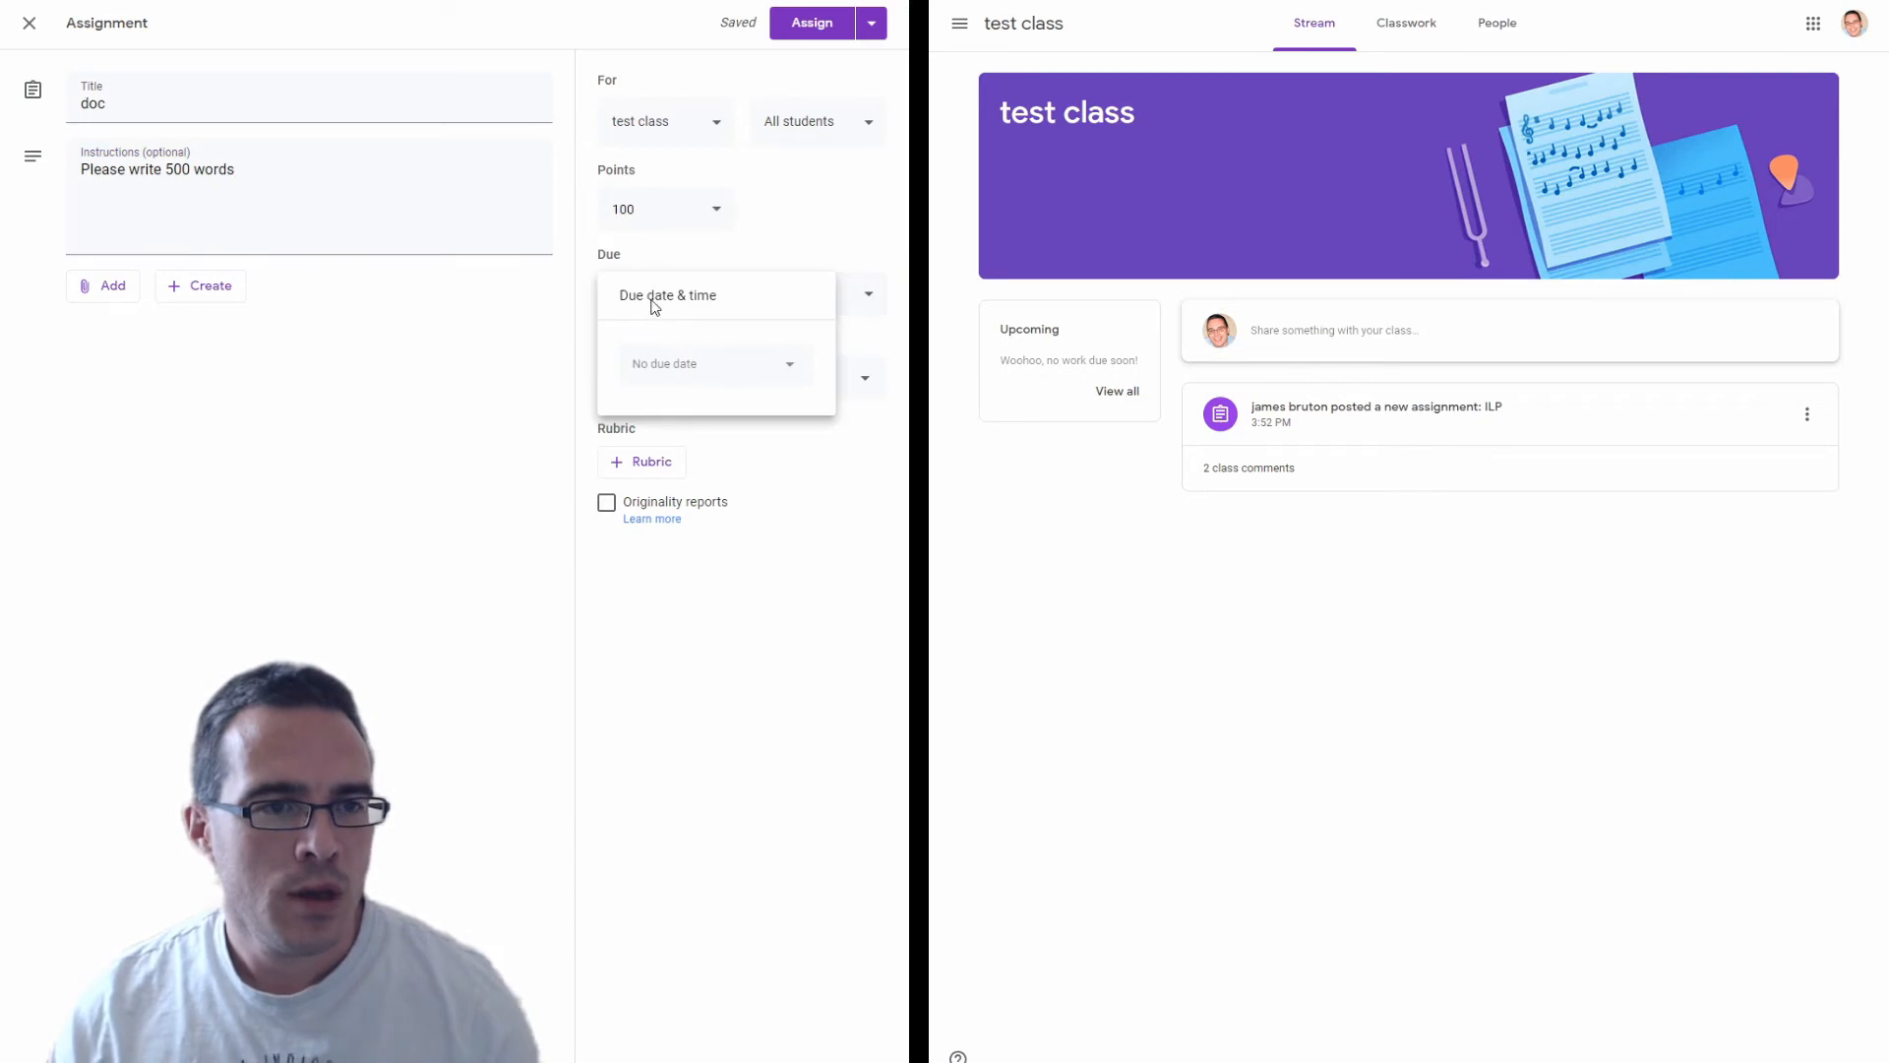
left_click(771, 243)
left_click(713, 381)
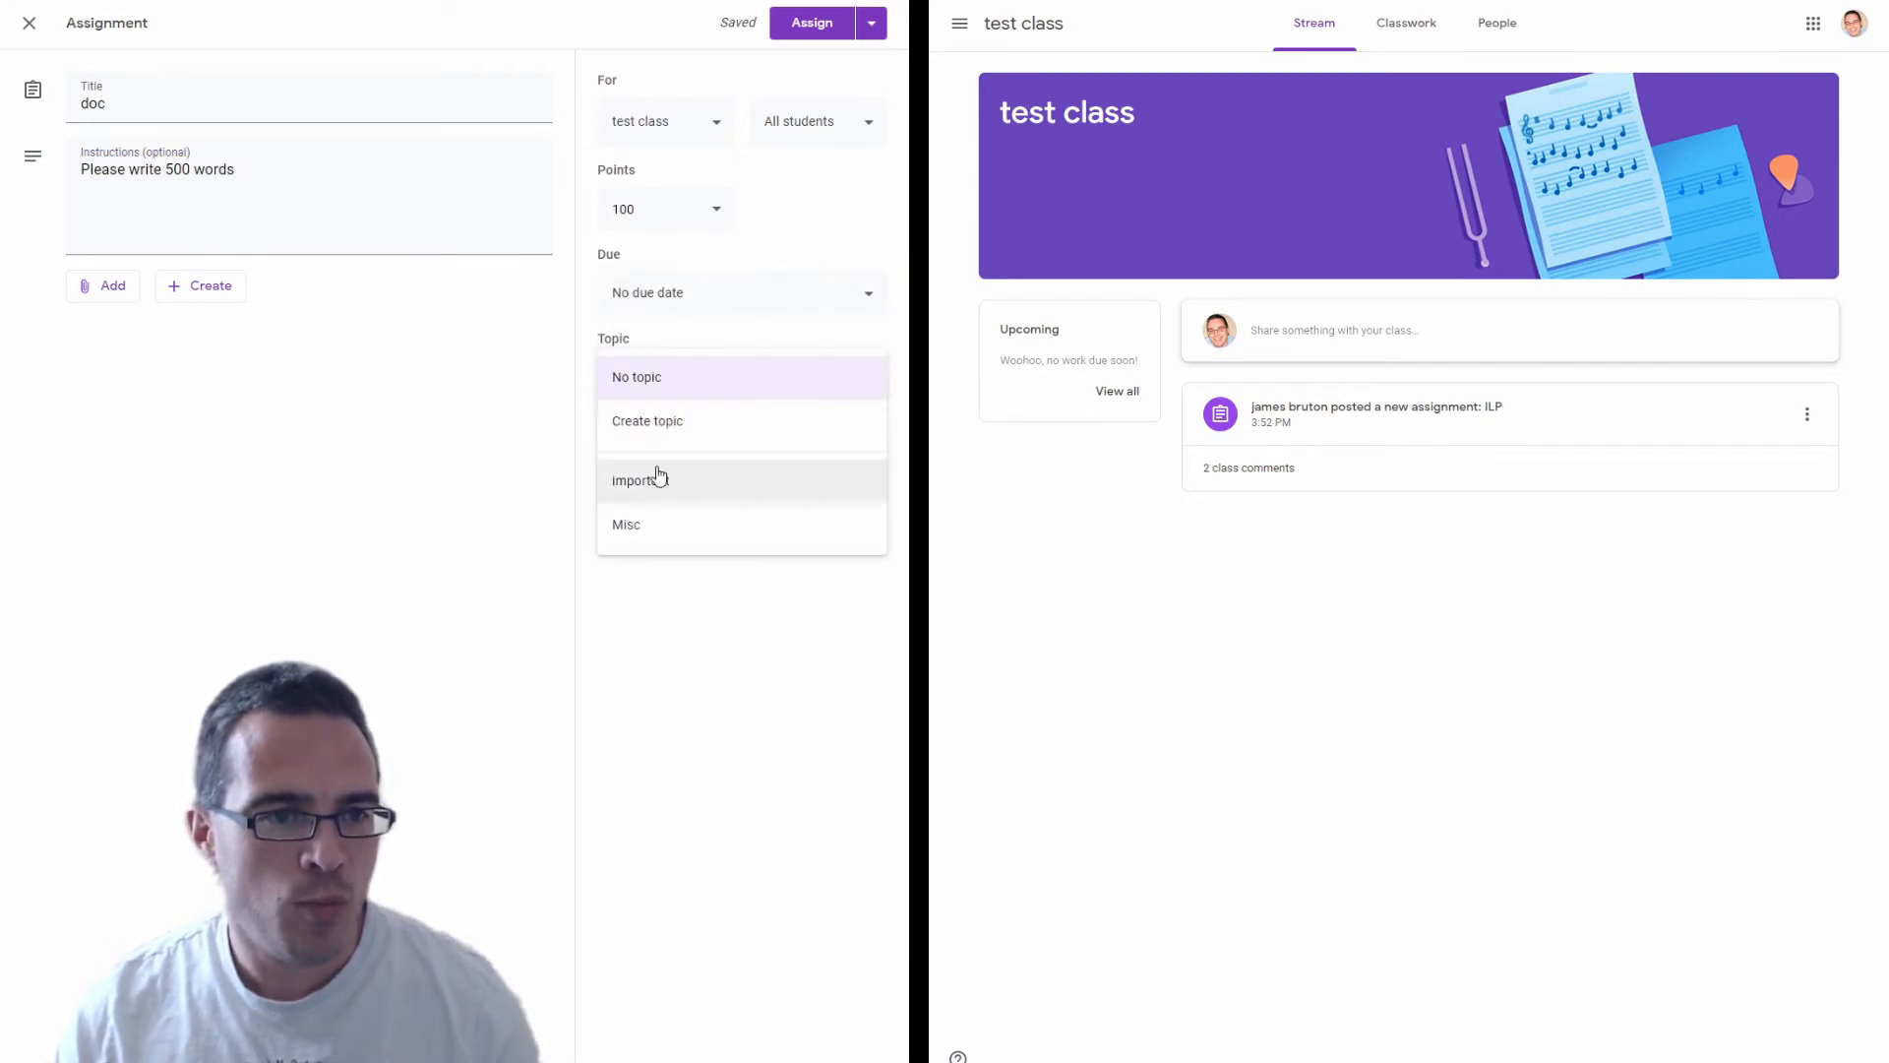
left_click(655, 476)
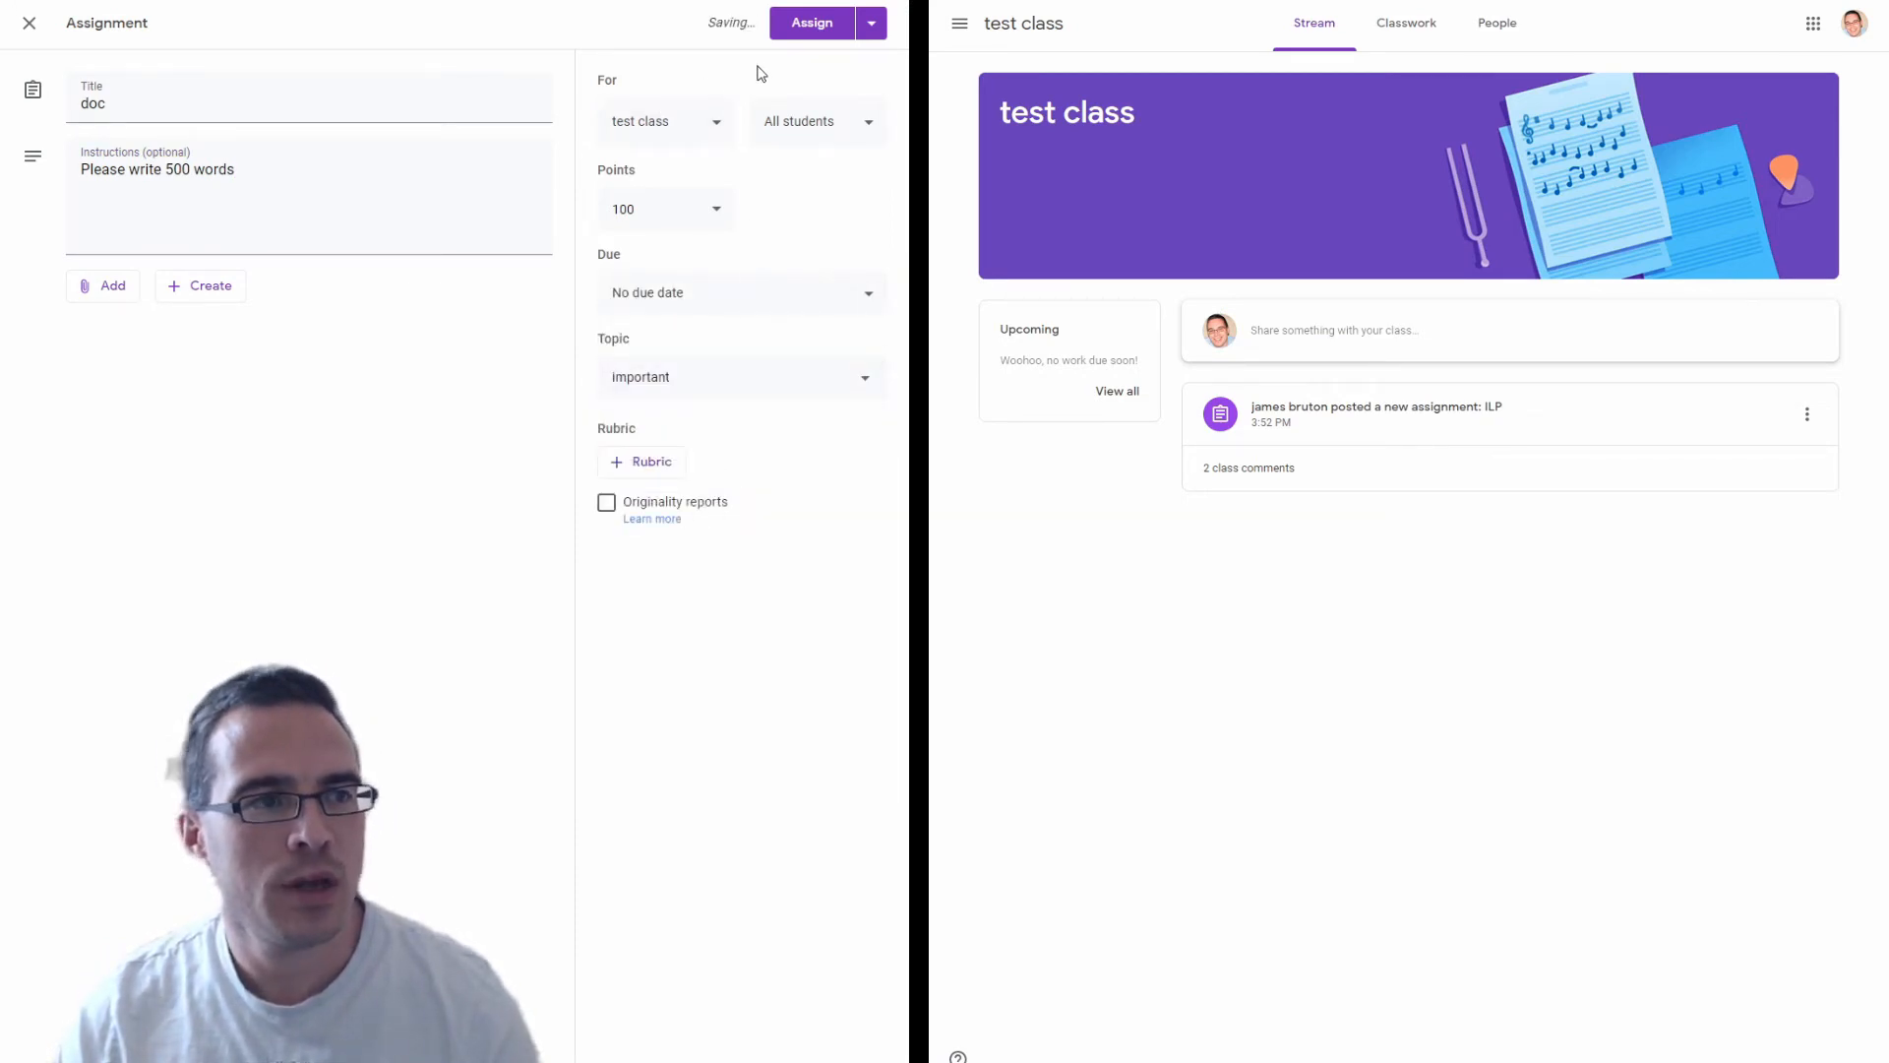
Upload the Word file ILP.docx as an attachment to the doc assignment
left_click(87, 287)
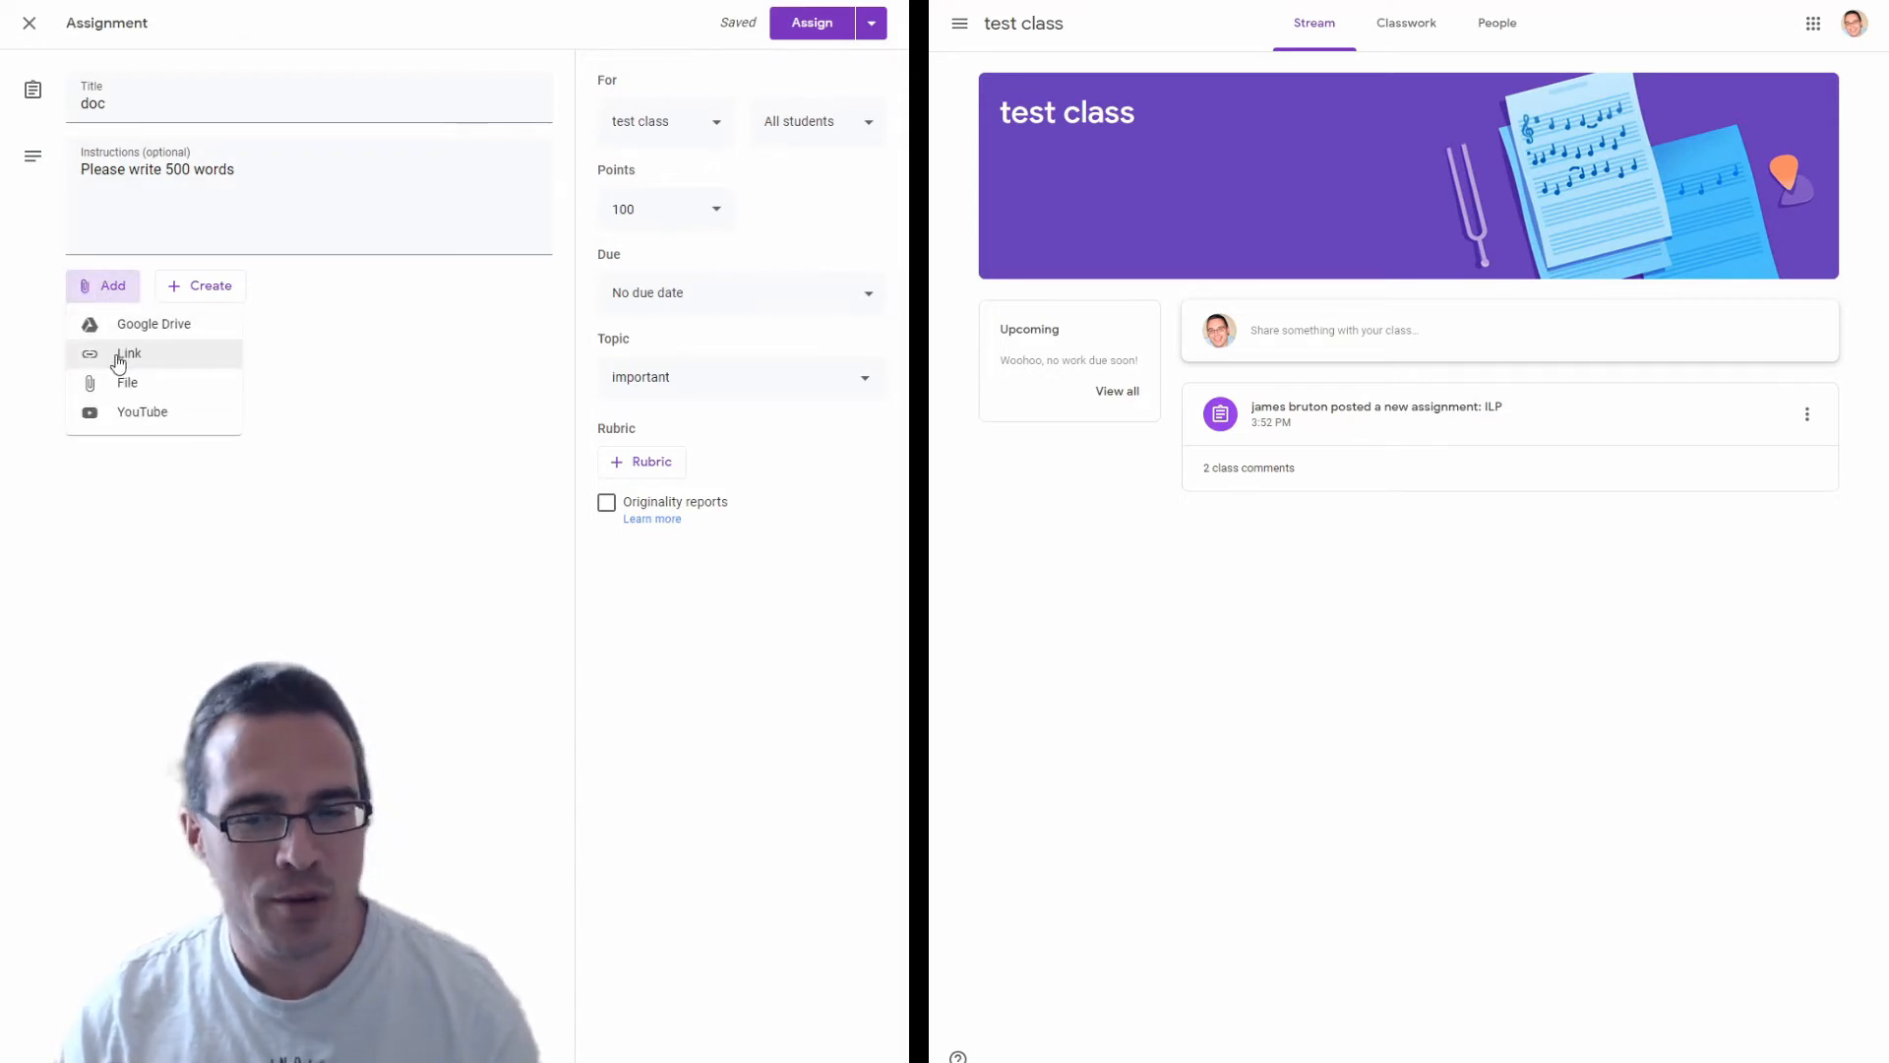
left_click(176, 391)
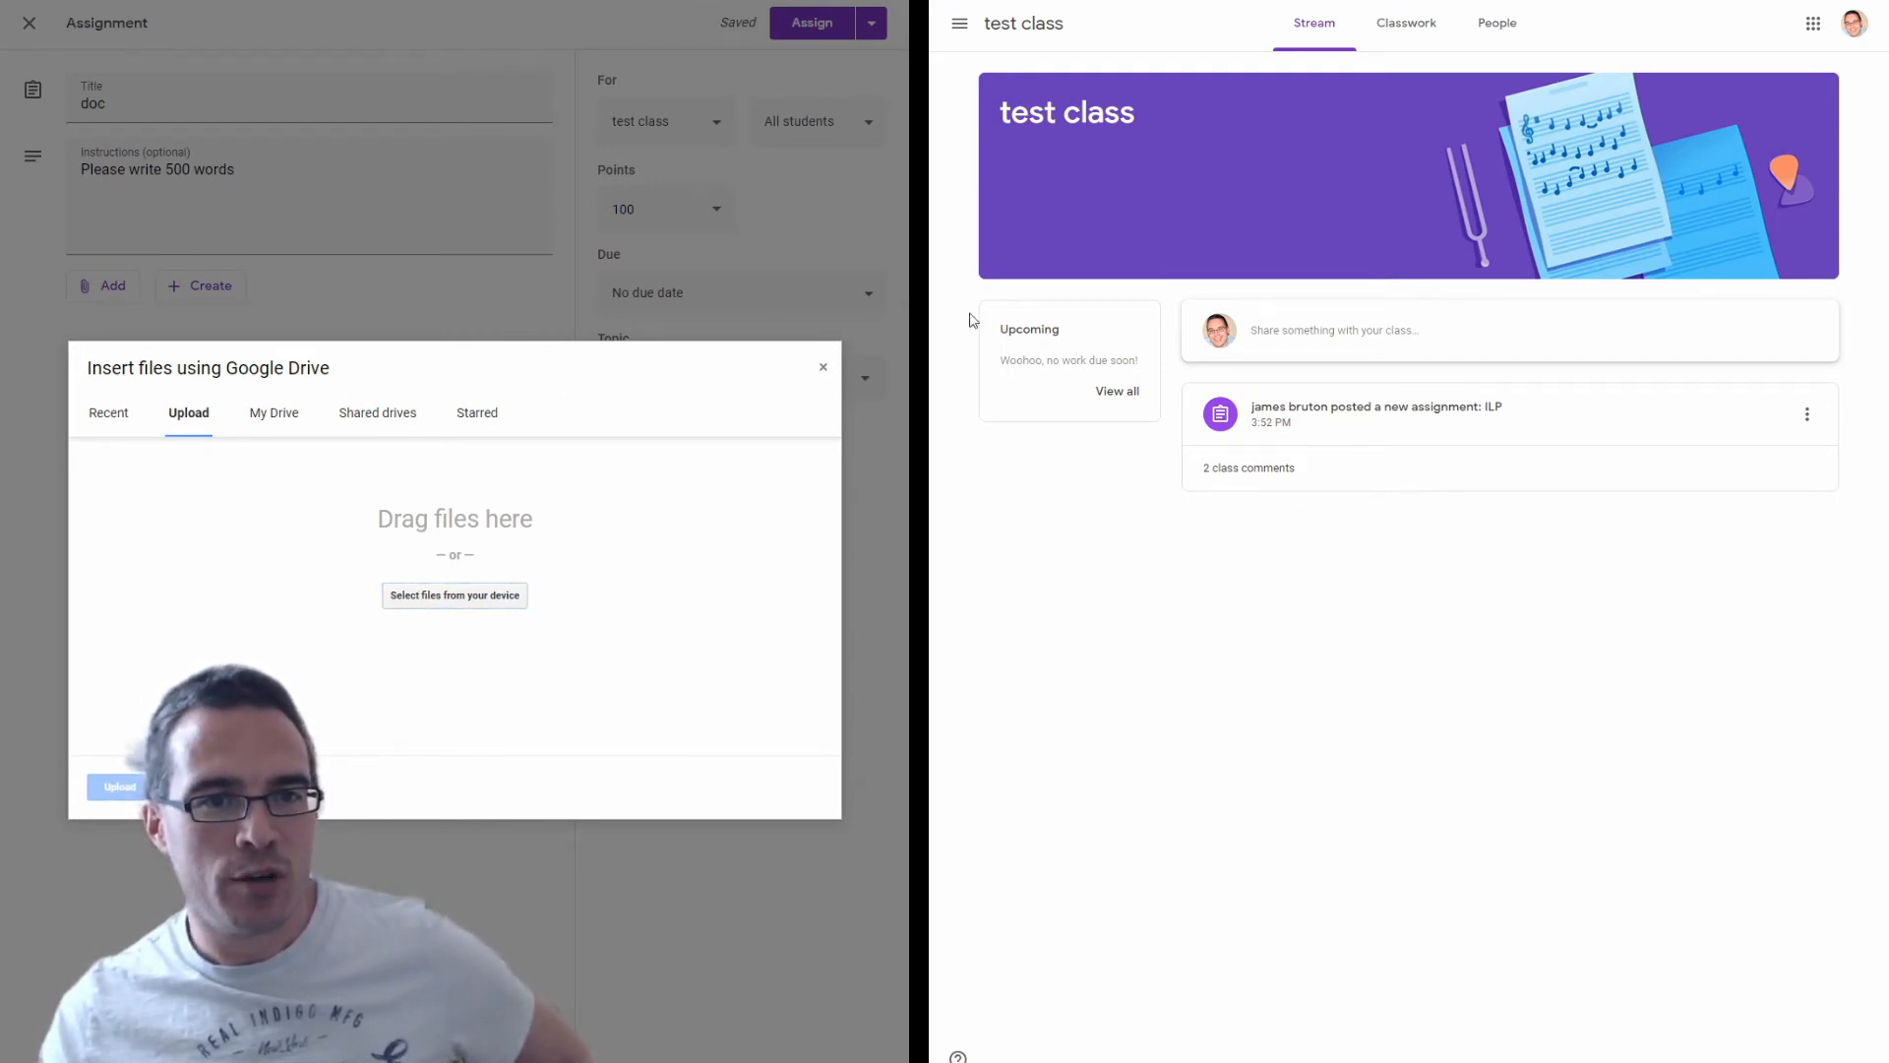
left_click_drag(976, 331, 557, 586)
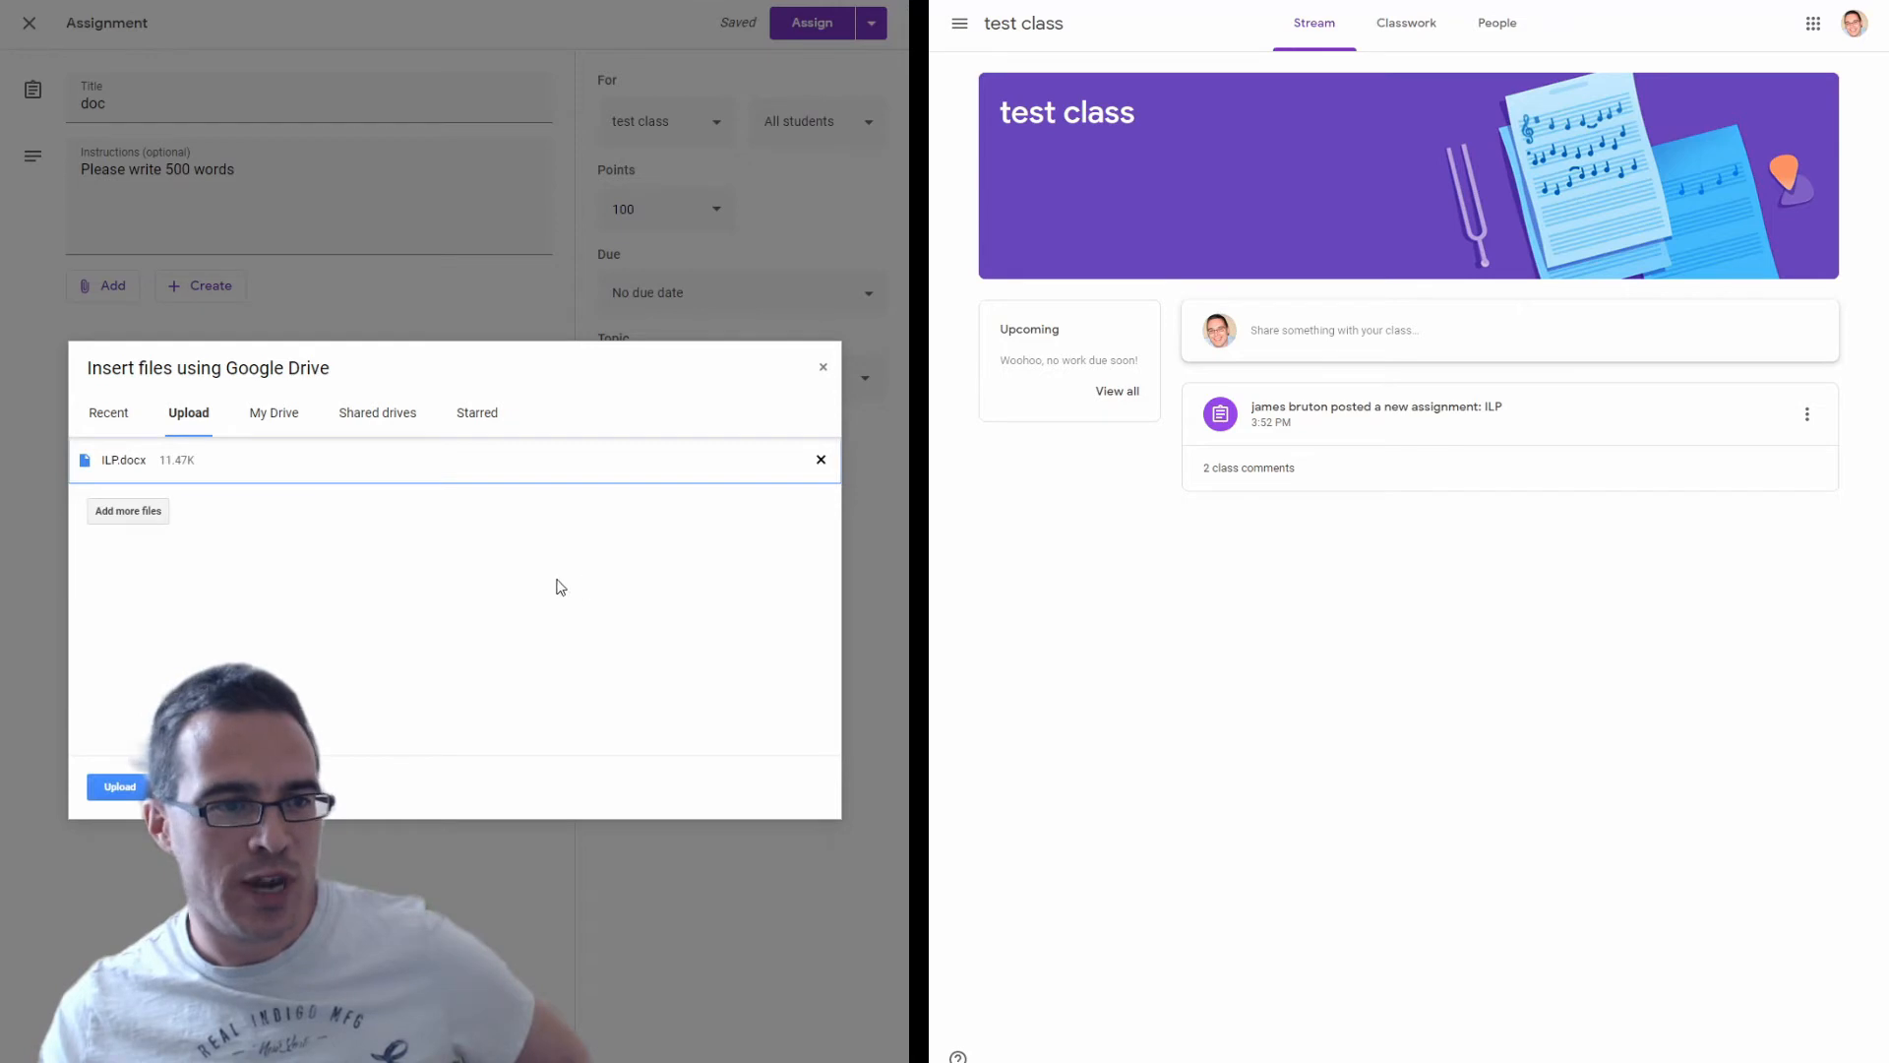
left_click(123, 782)
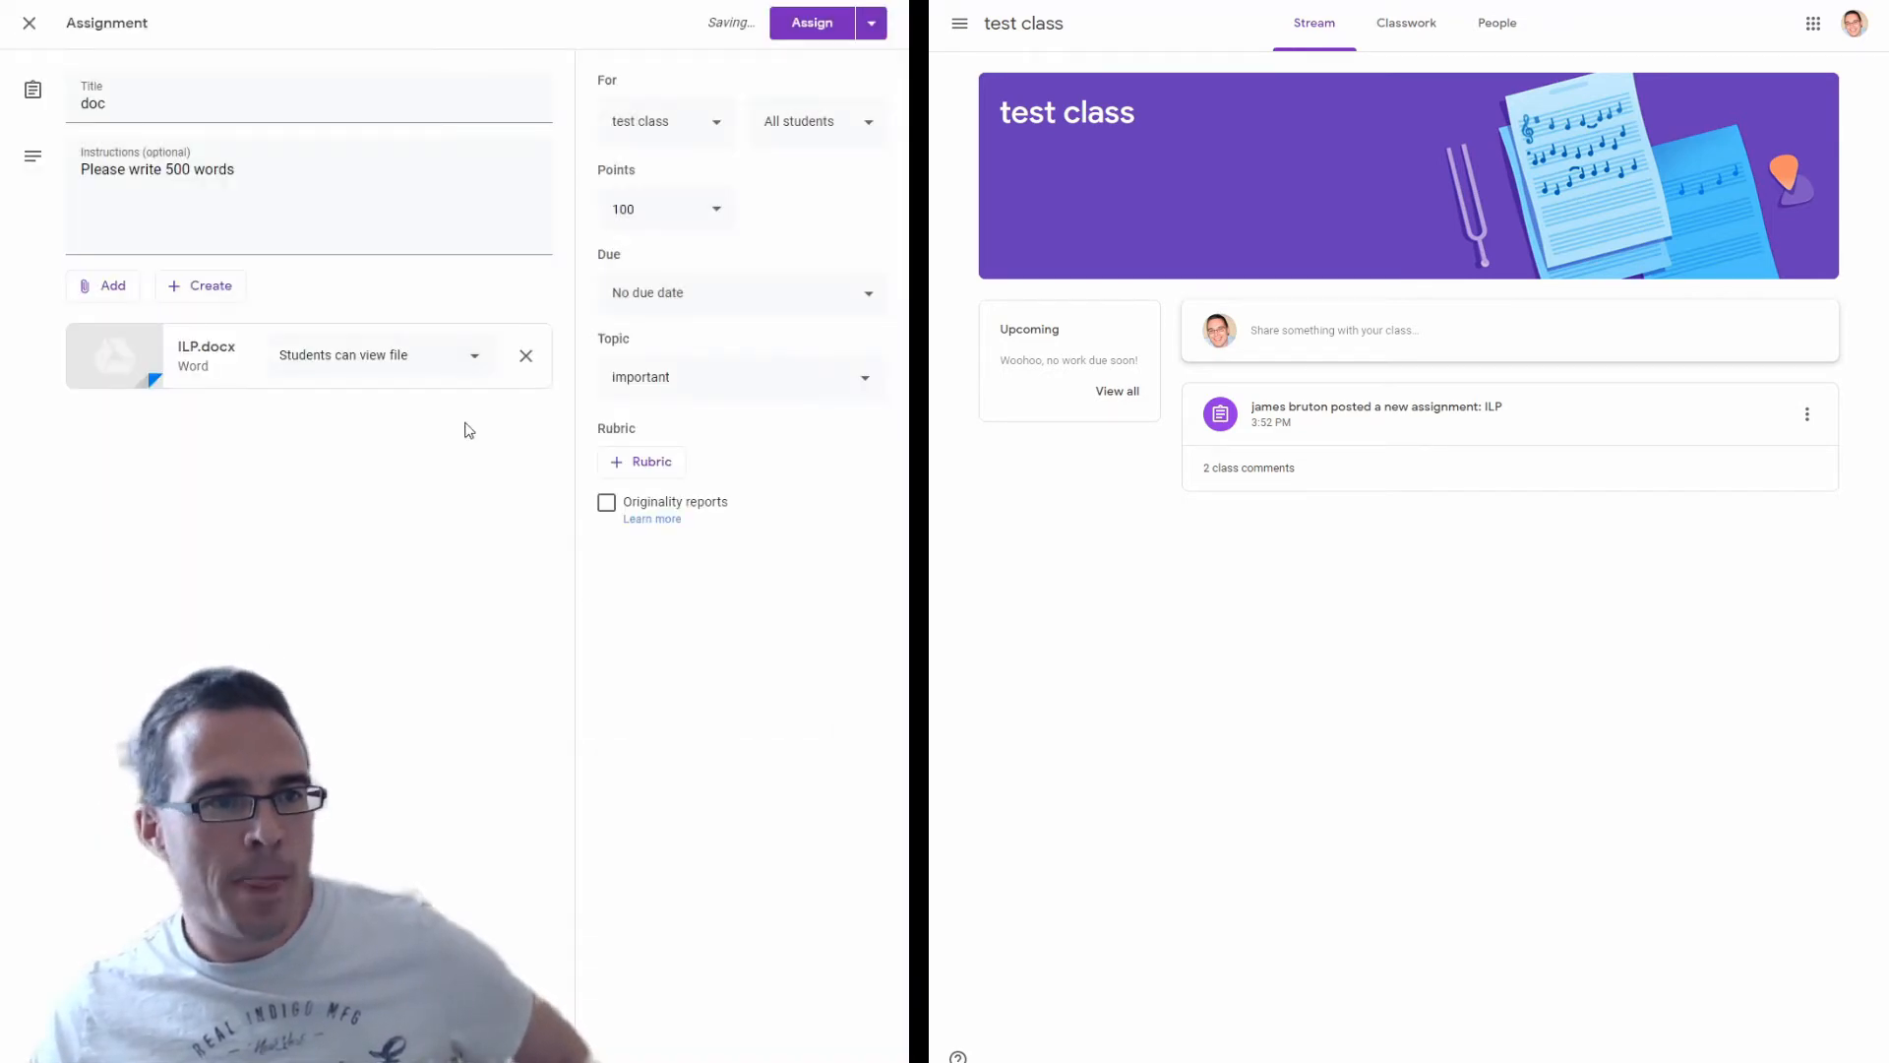
Set the attached ILP.docx to make a copy for each student and assign the assignment to the class
left_click(451, 360)
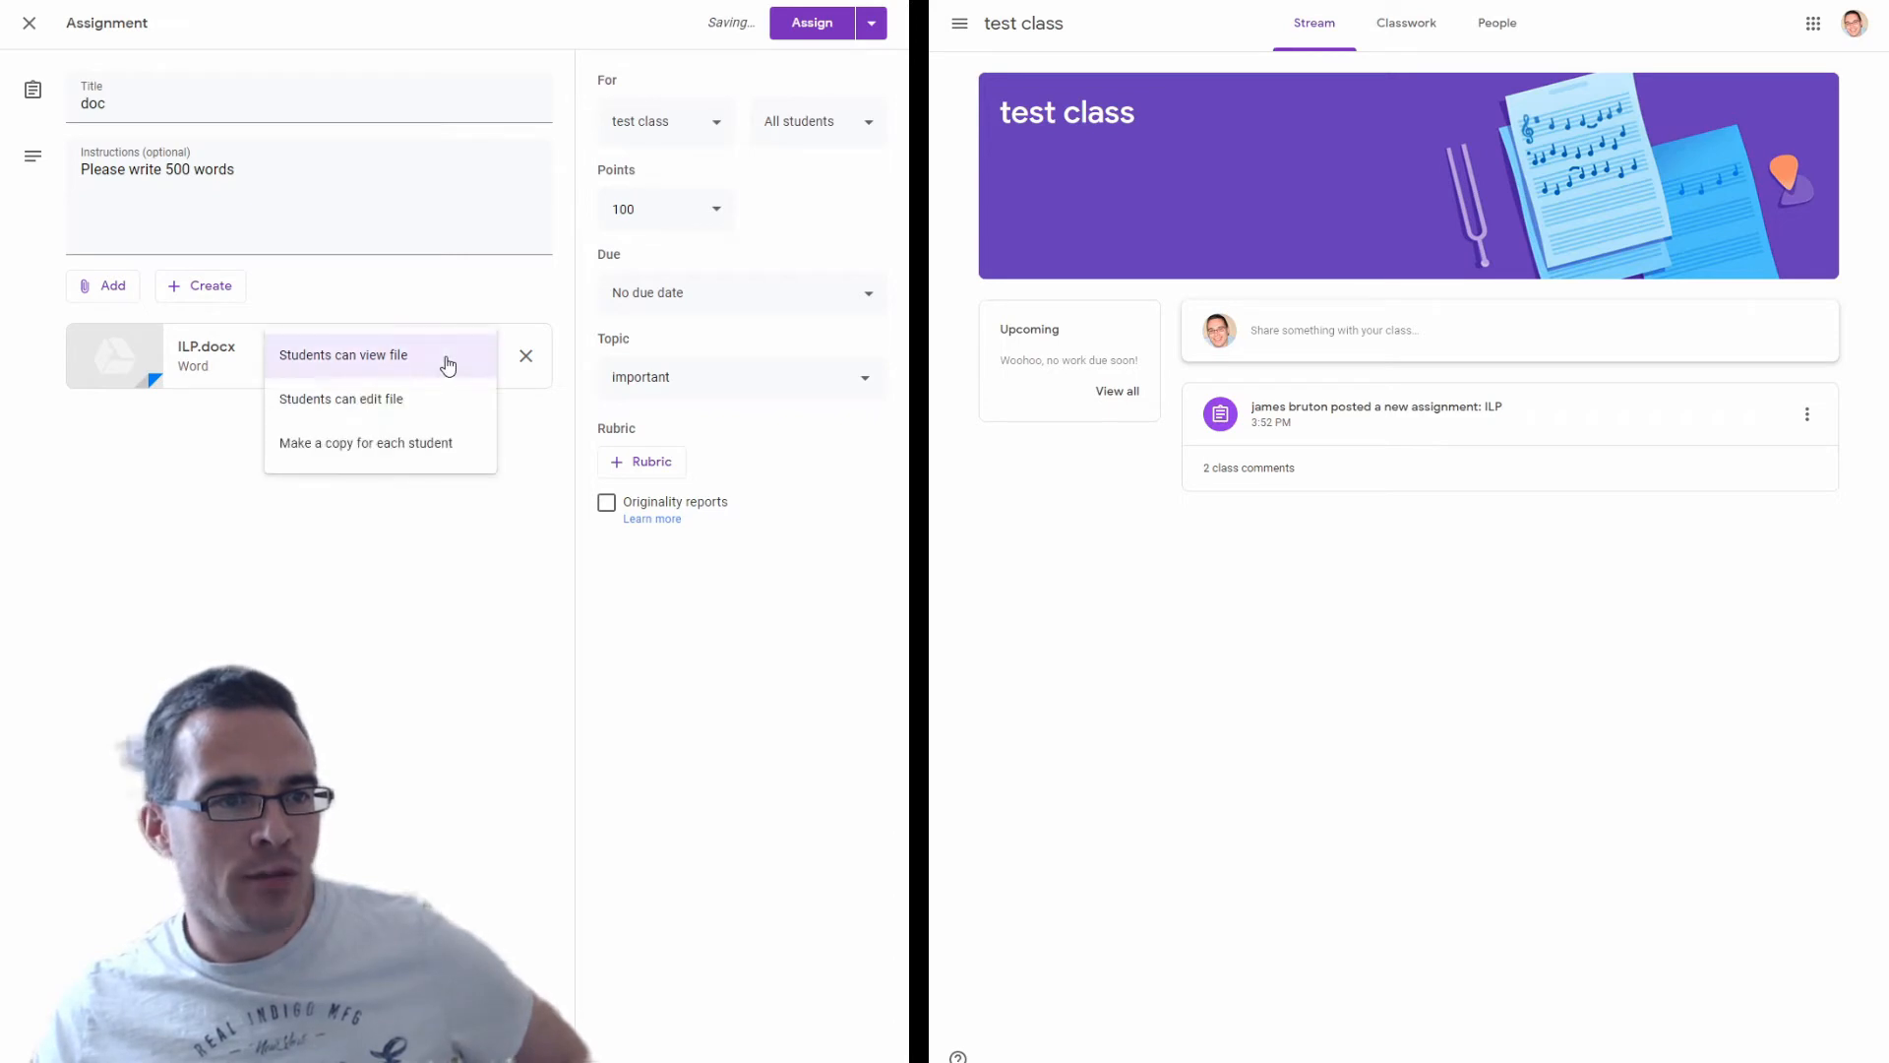
left_click(349, 445)
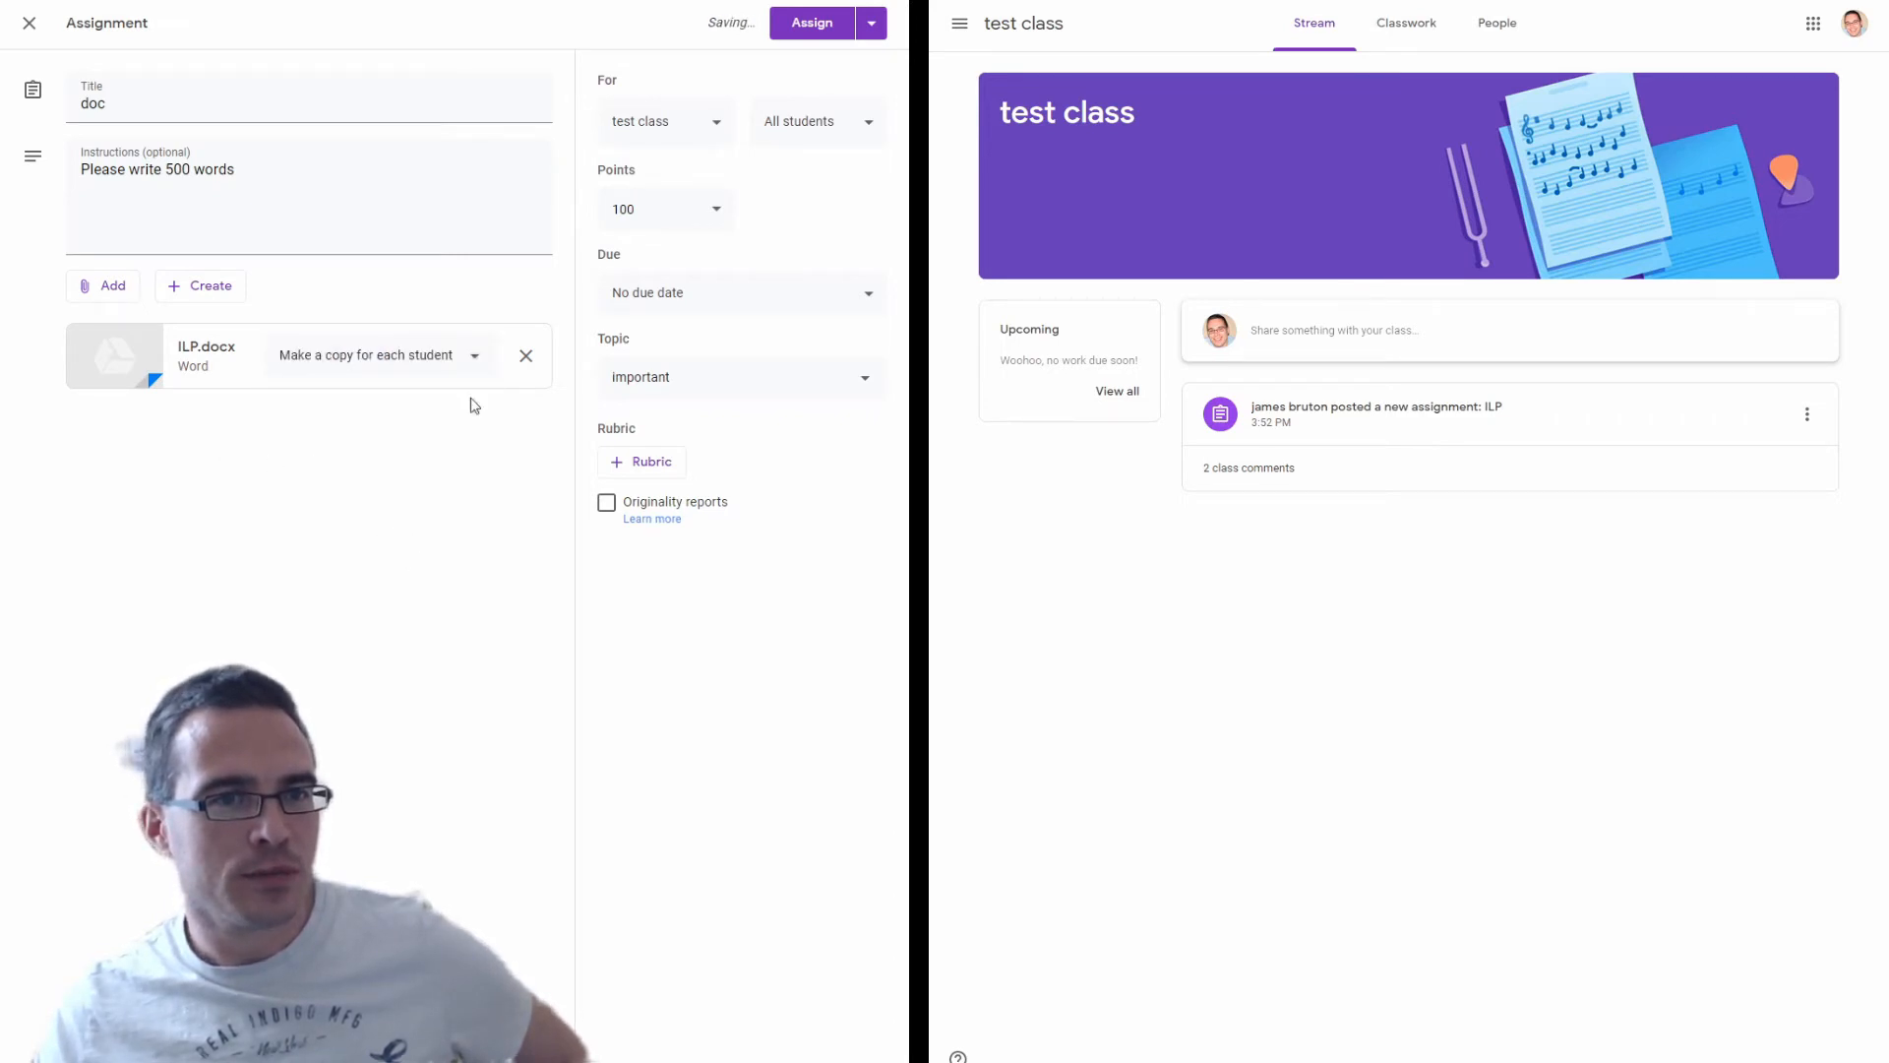
left_click(812, 22)
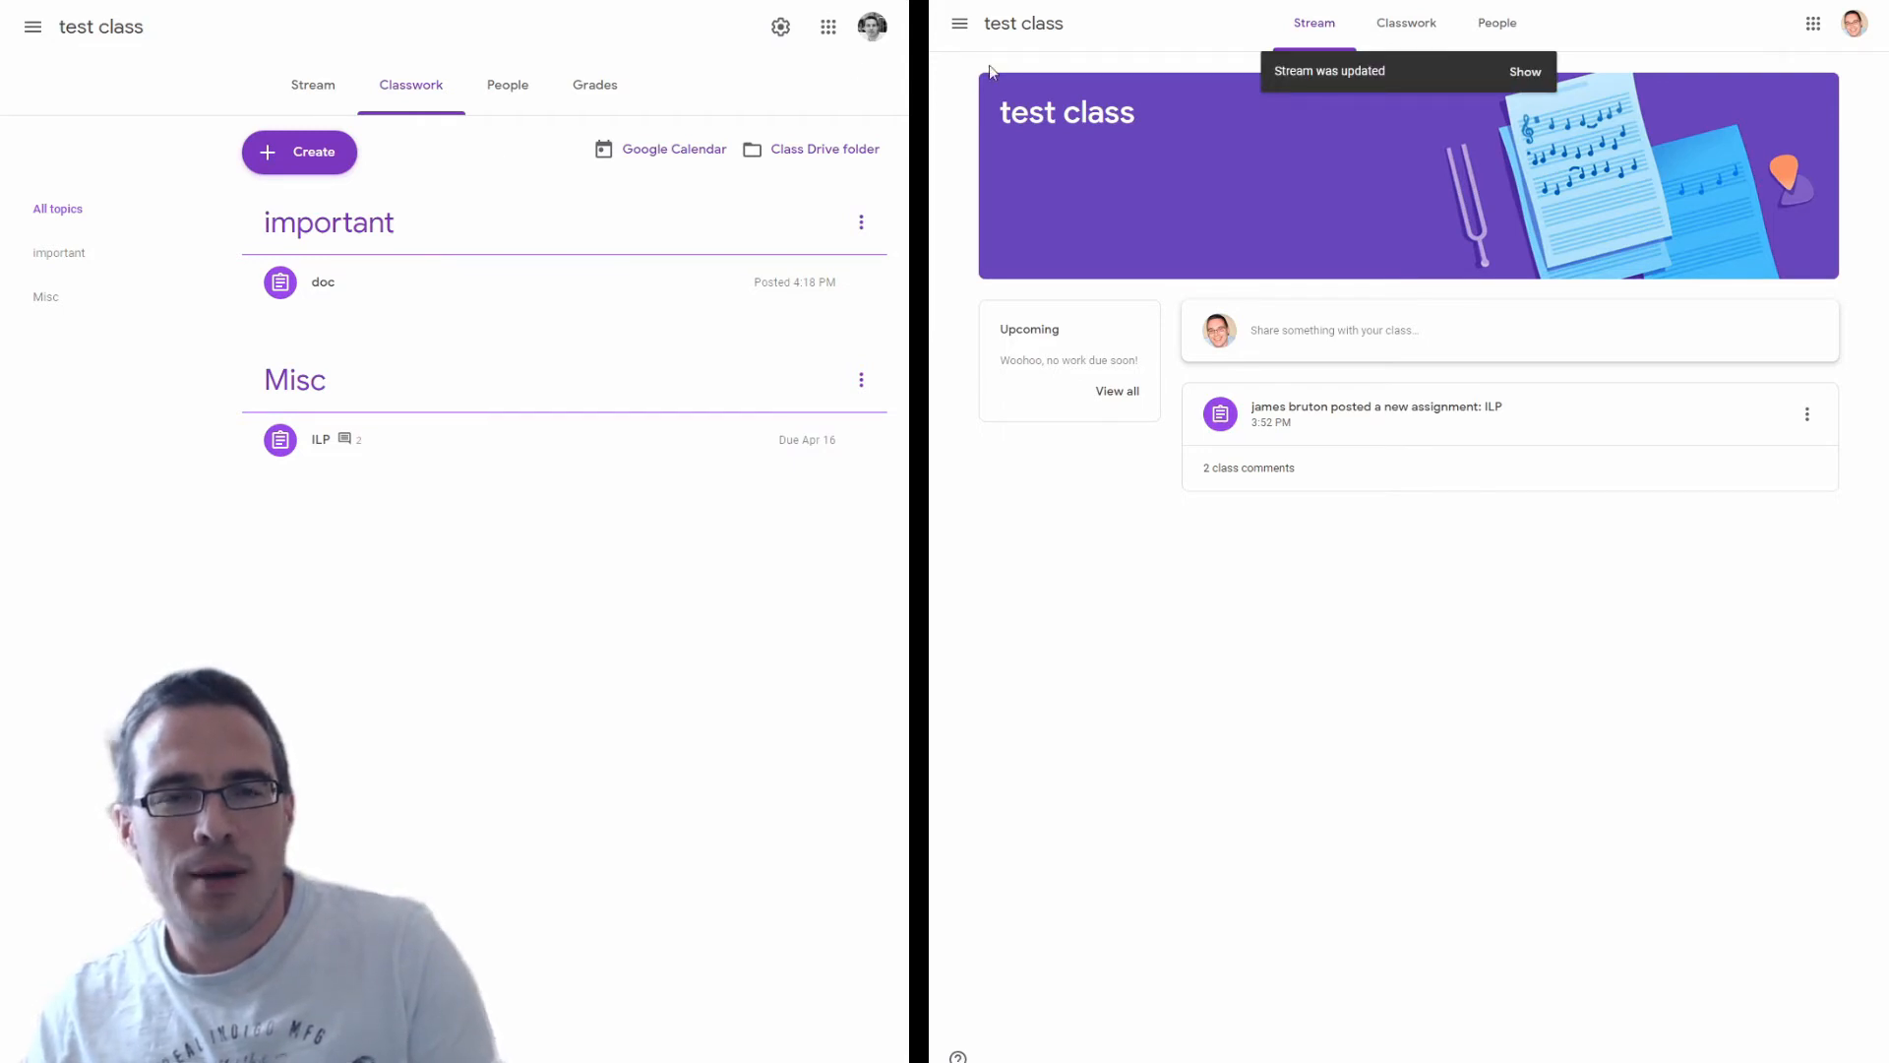
Open the new doc assignment from the student's updated stream, and view its student work in the teacher's classroom
left_click(1523, 72)
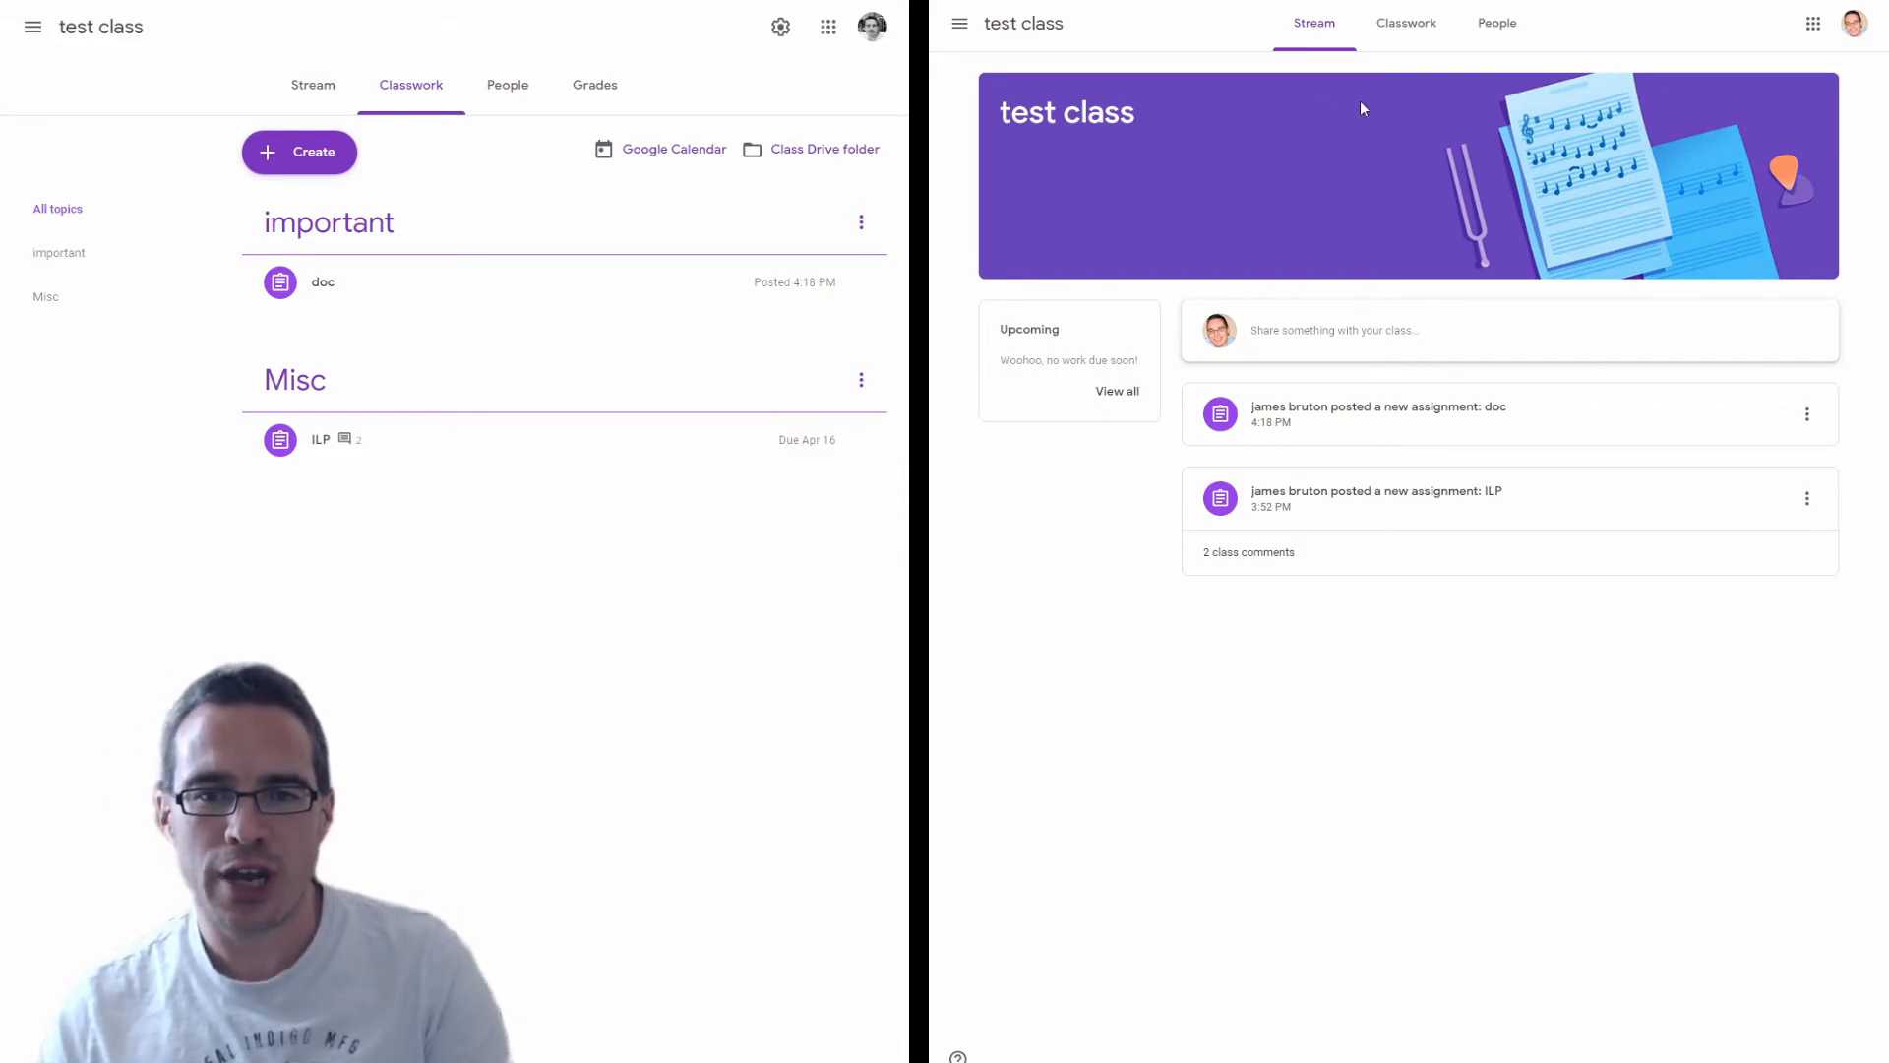
left_click(1499, 421)
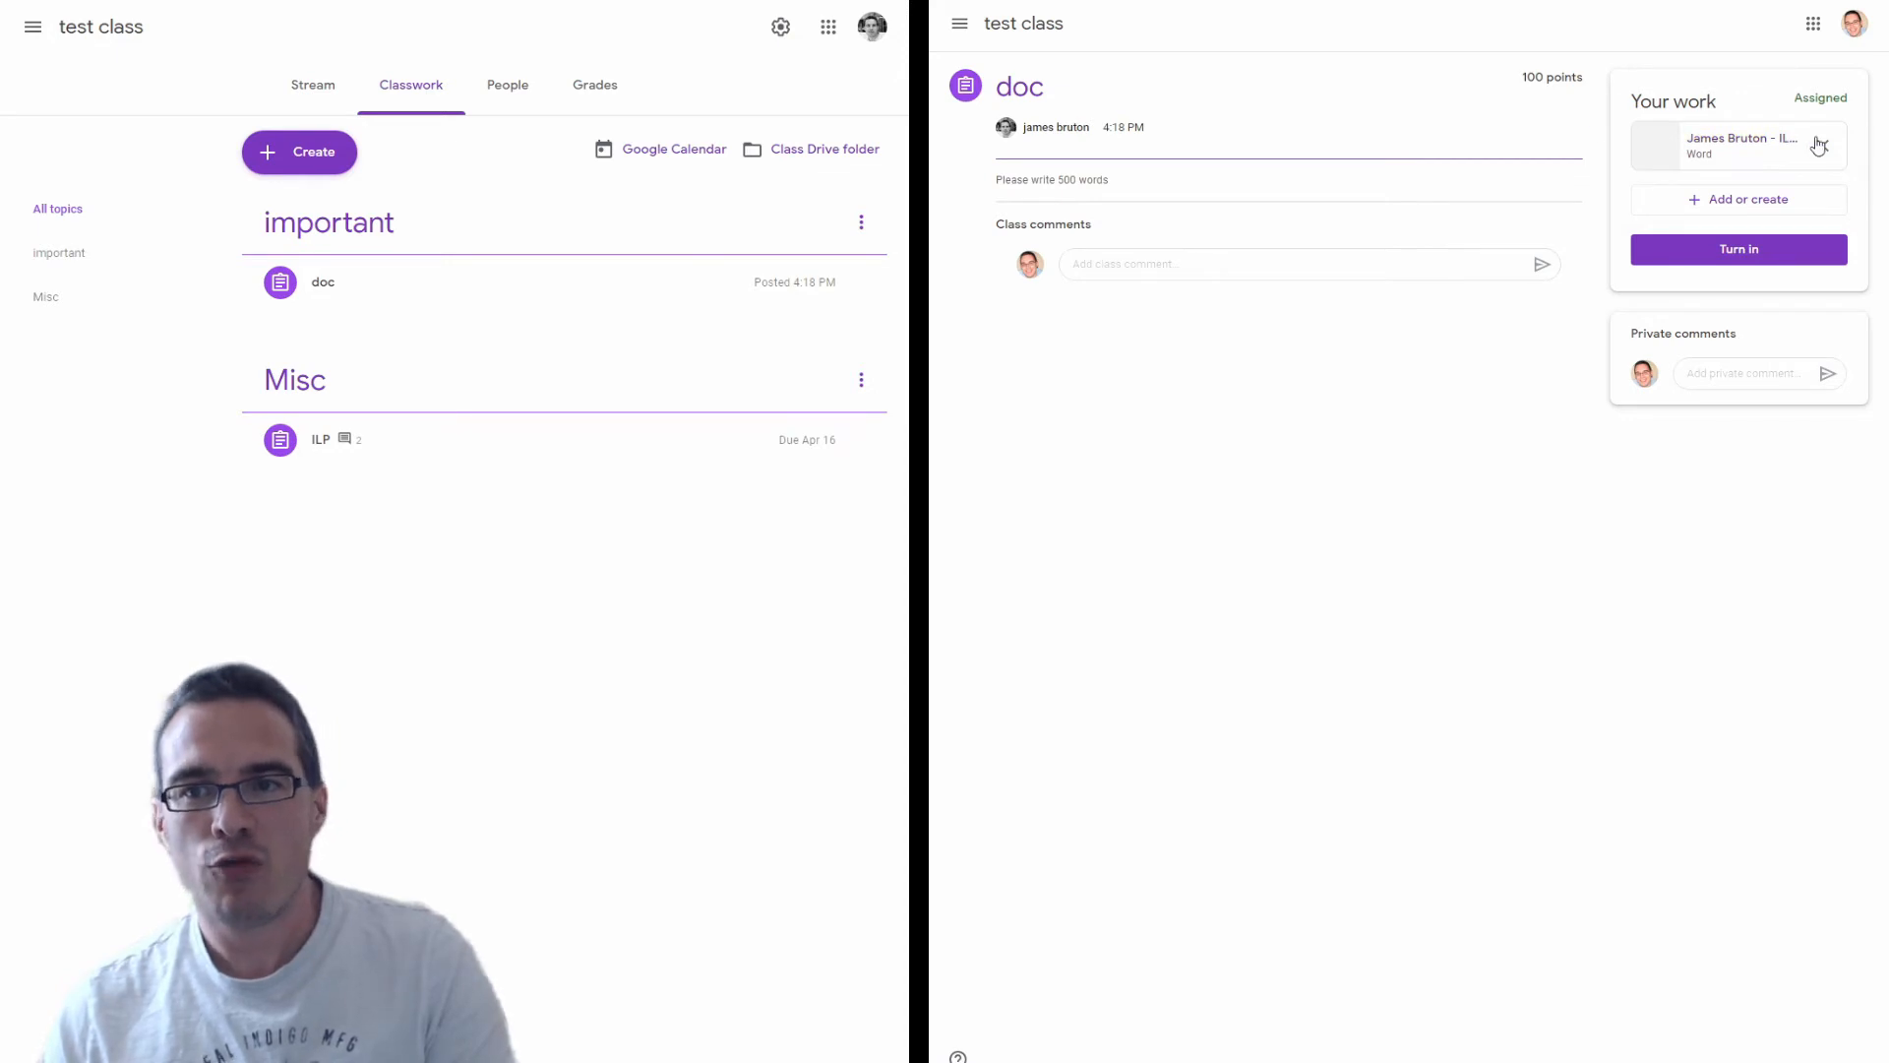
left_click(439, 286)
left_click(340, 529)
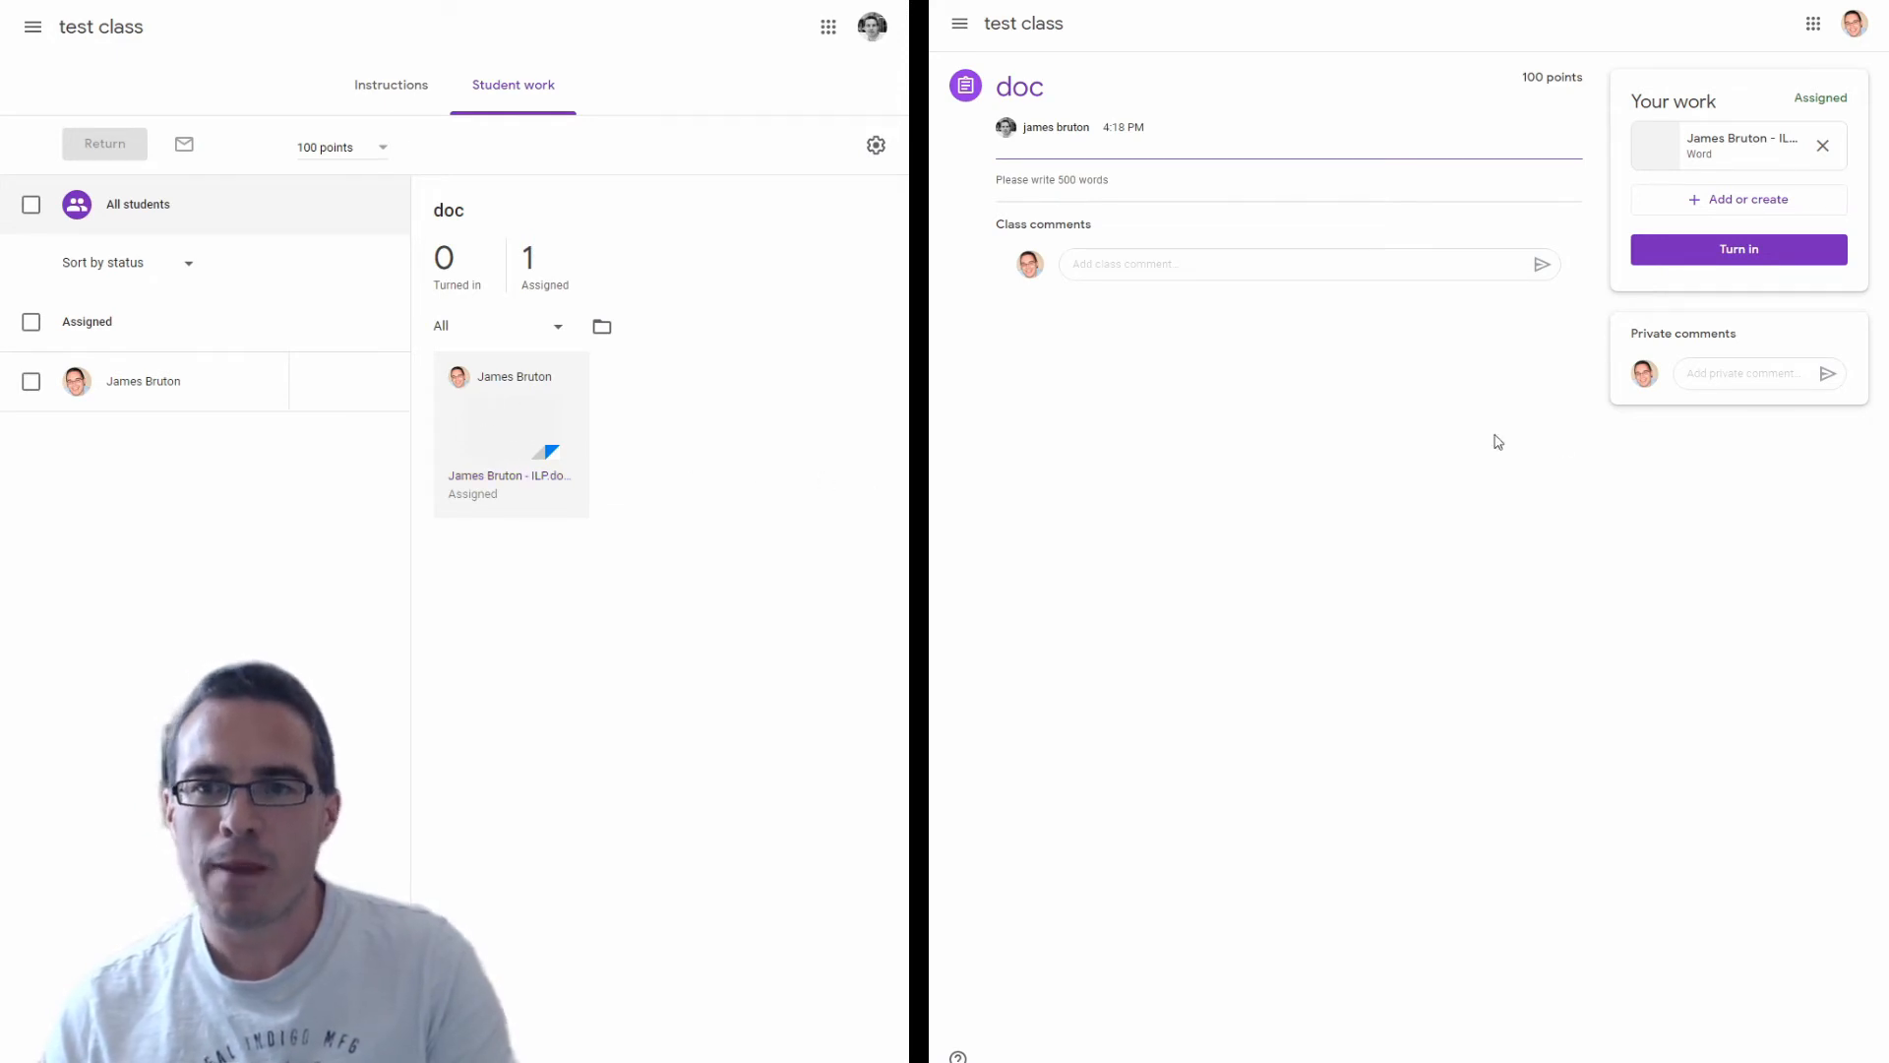
Open the student's copy of ILP.docx in a new window to download it, and return to the doc assignment
left_click(1696, 150)
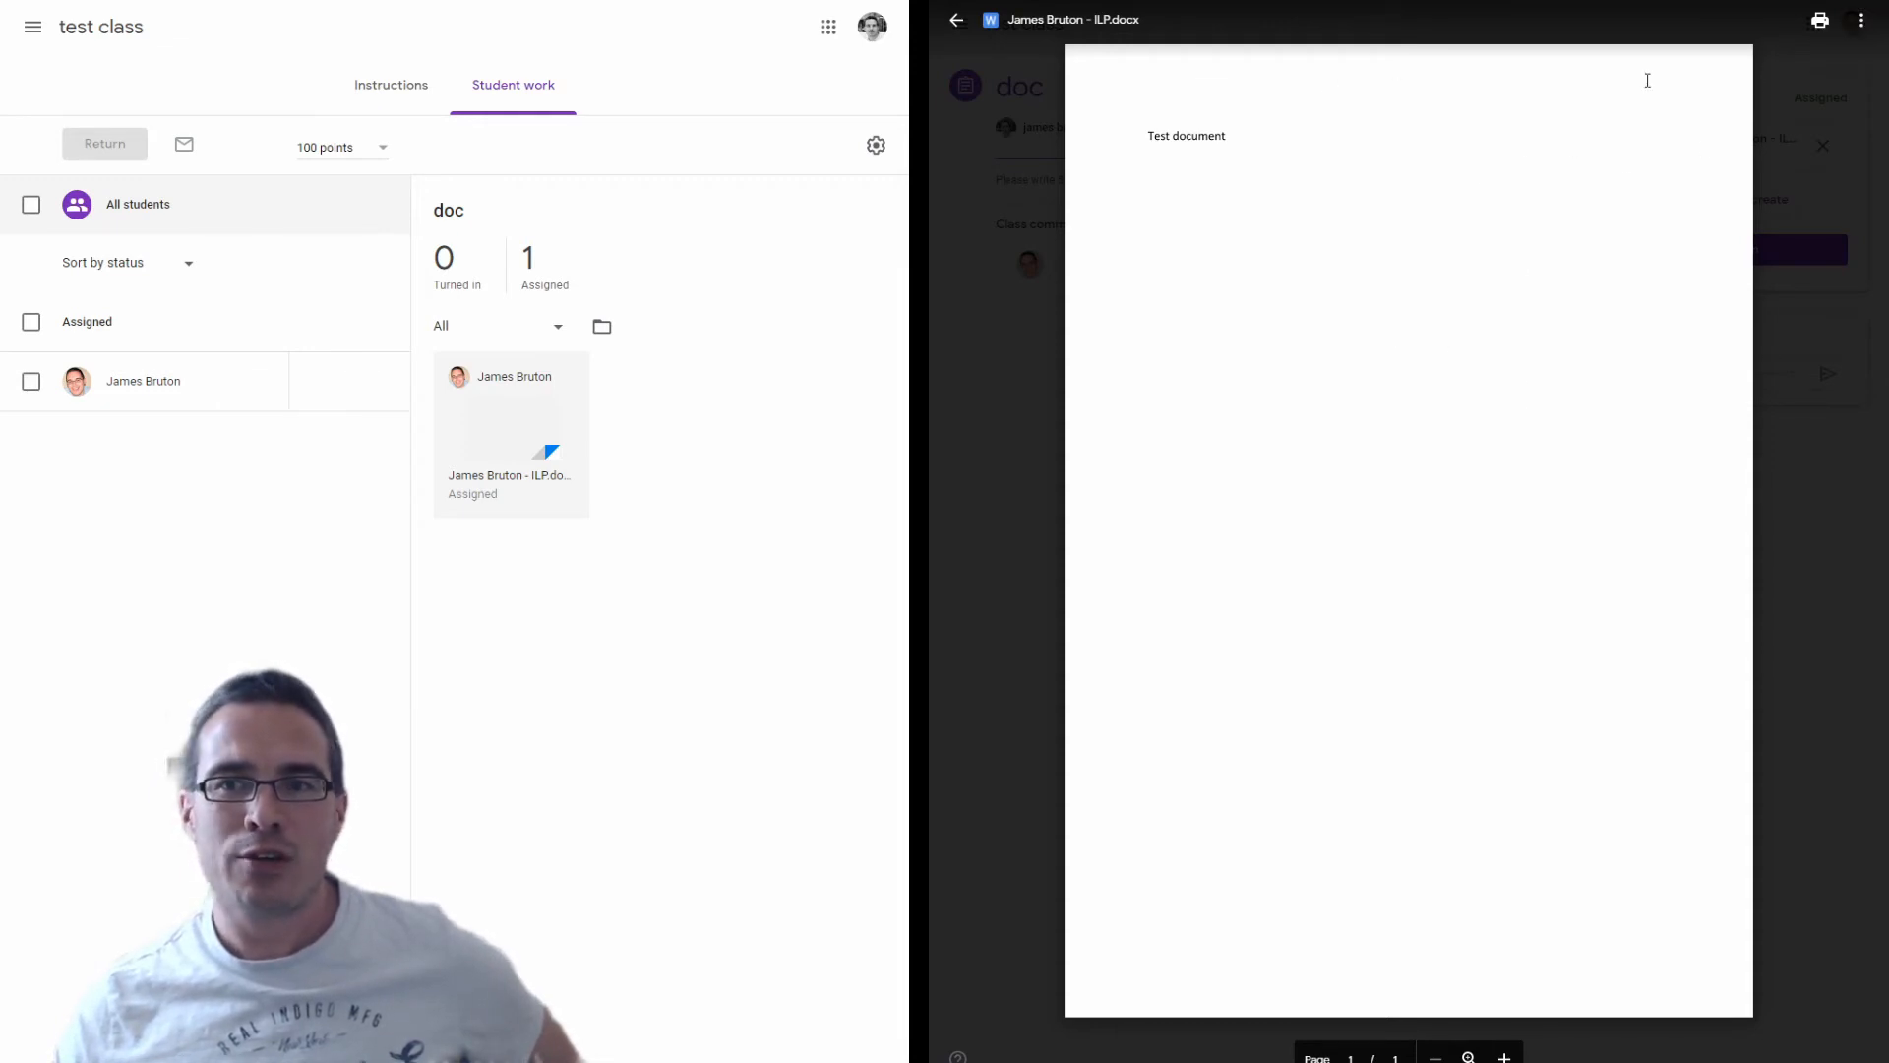
left_click(1863, 30)
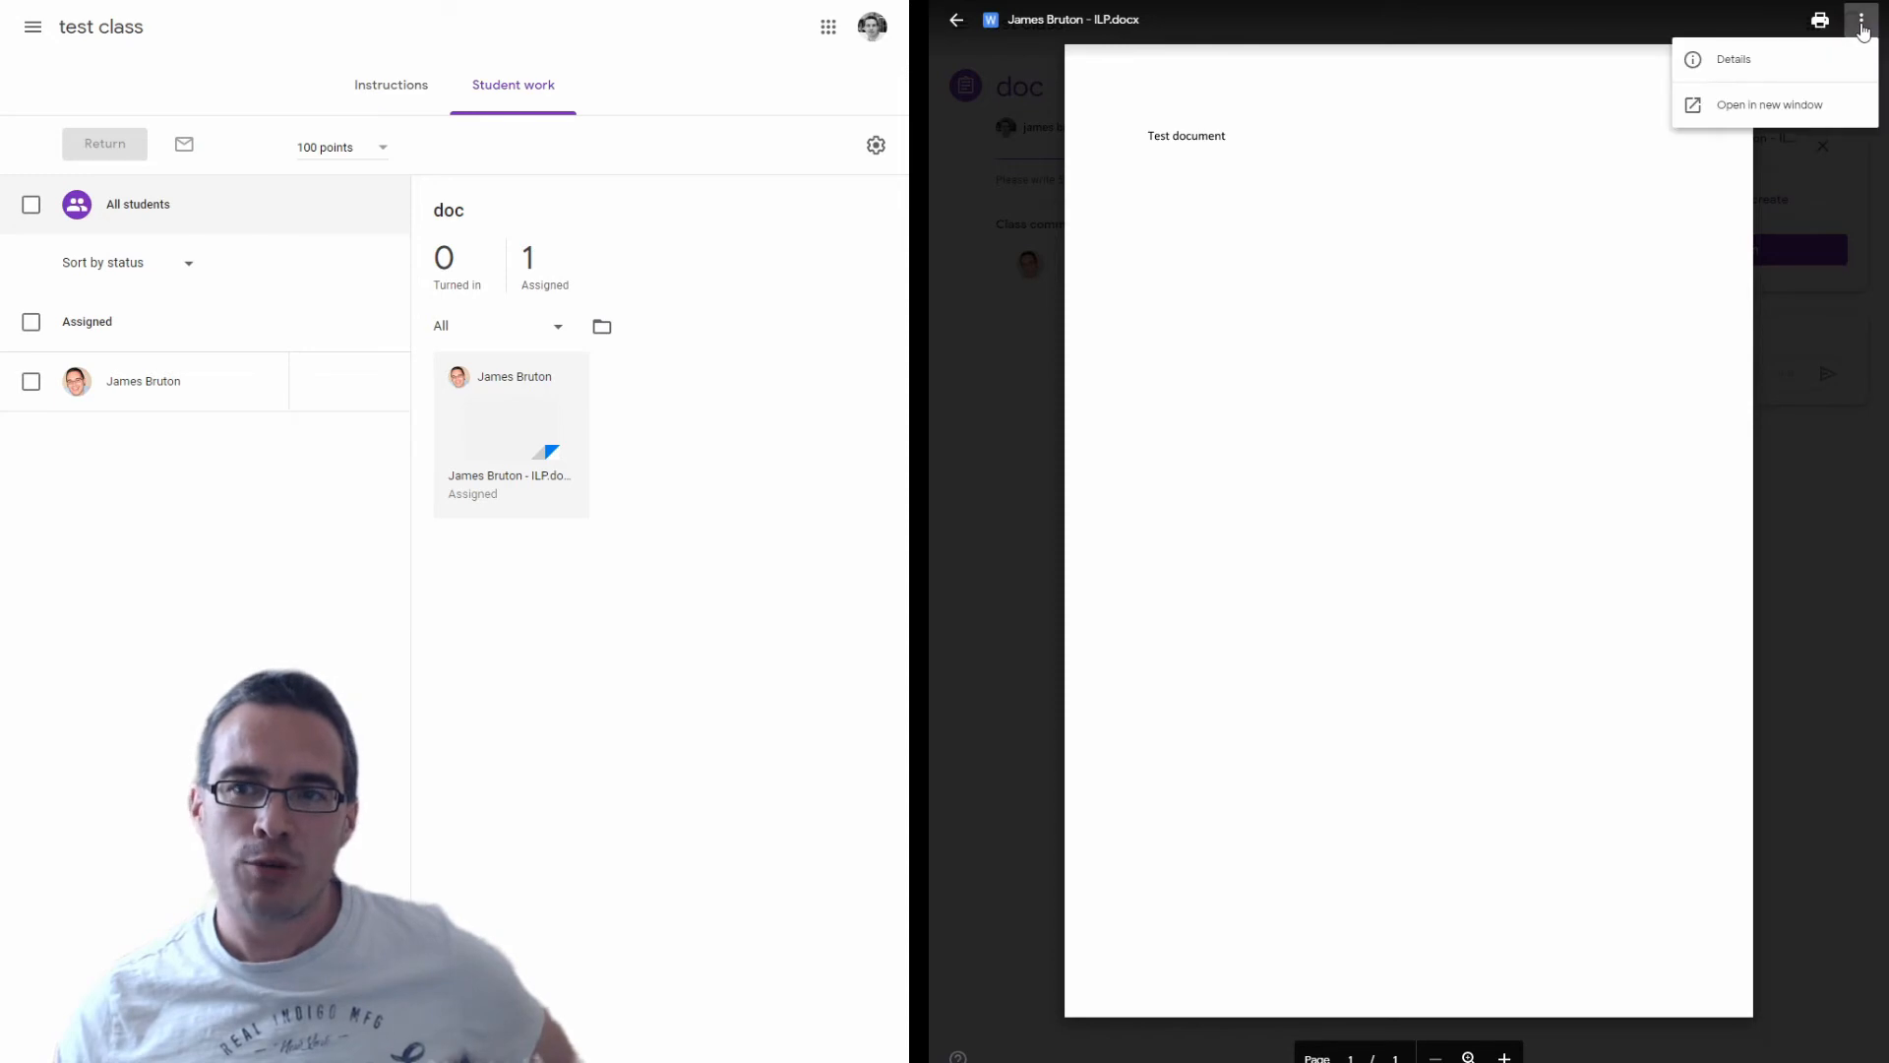
left_click(1796, 106)
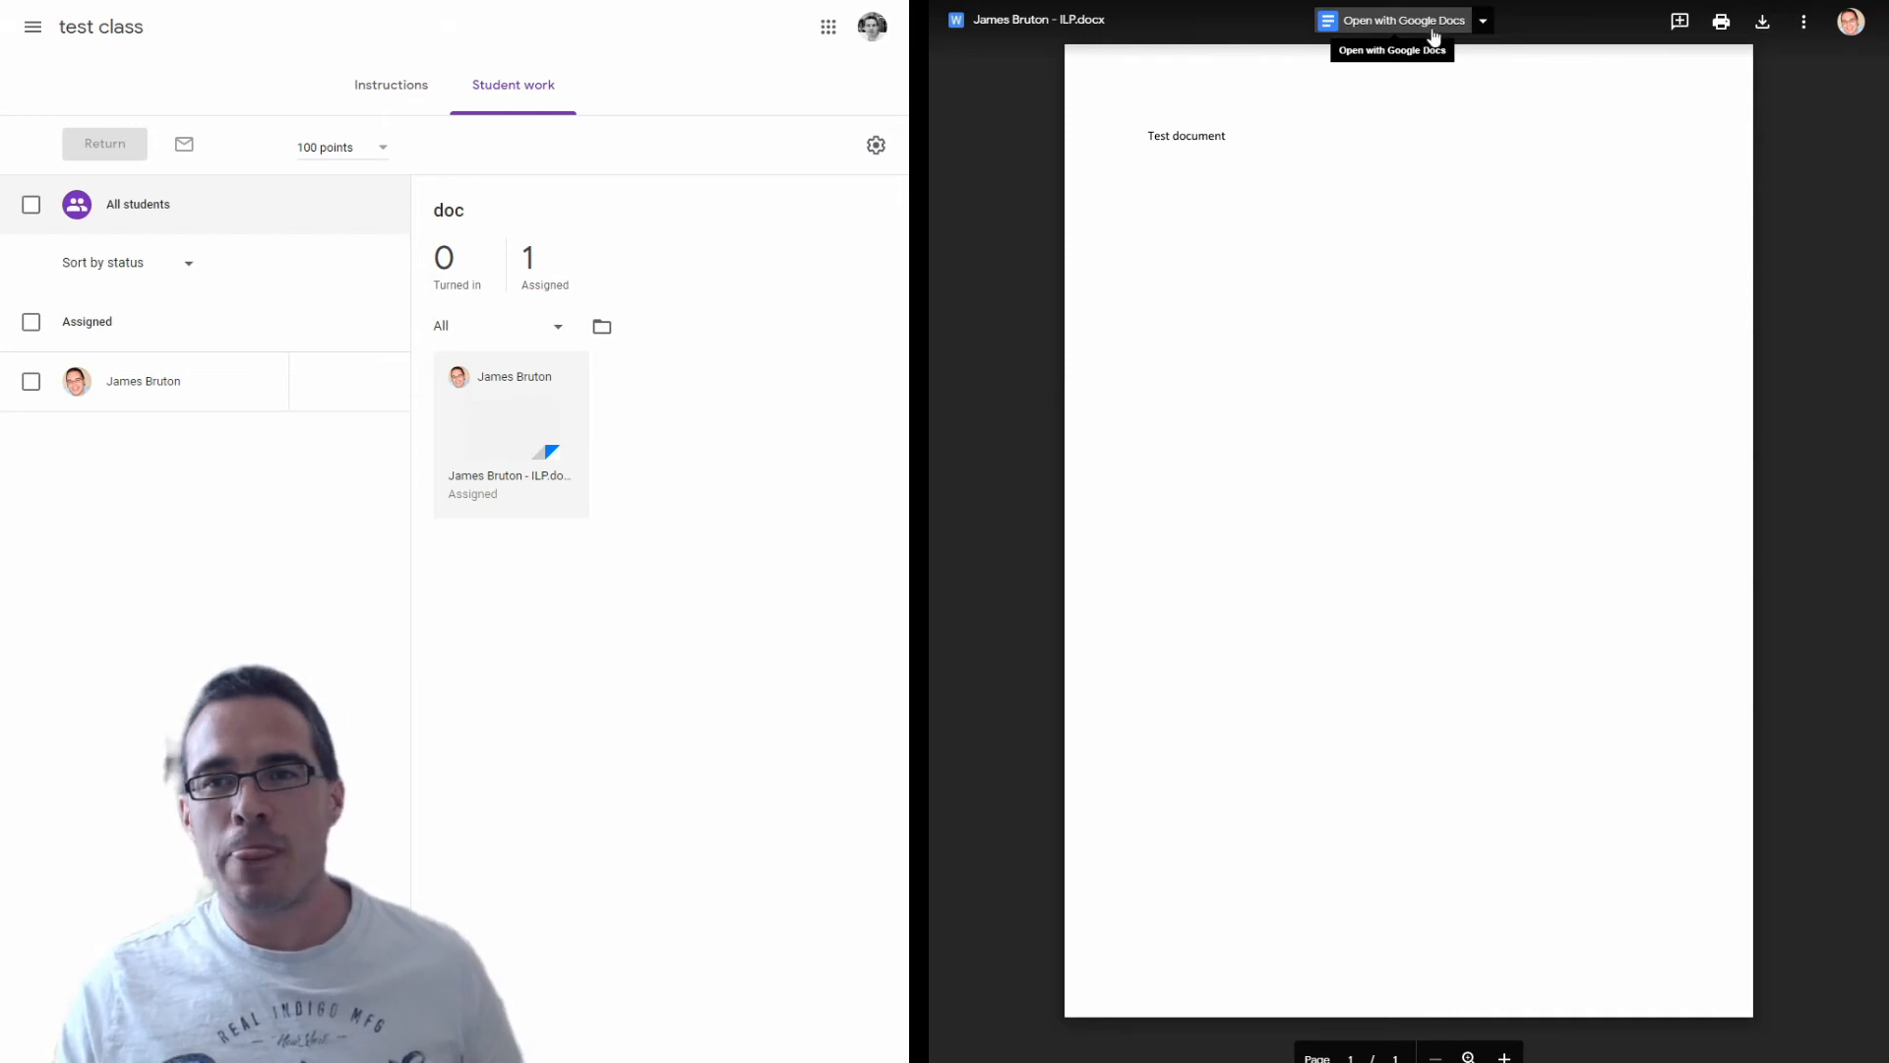
left_click(1768, 26)
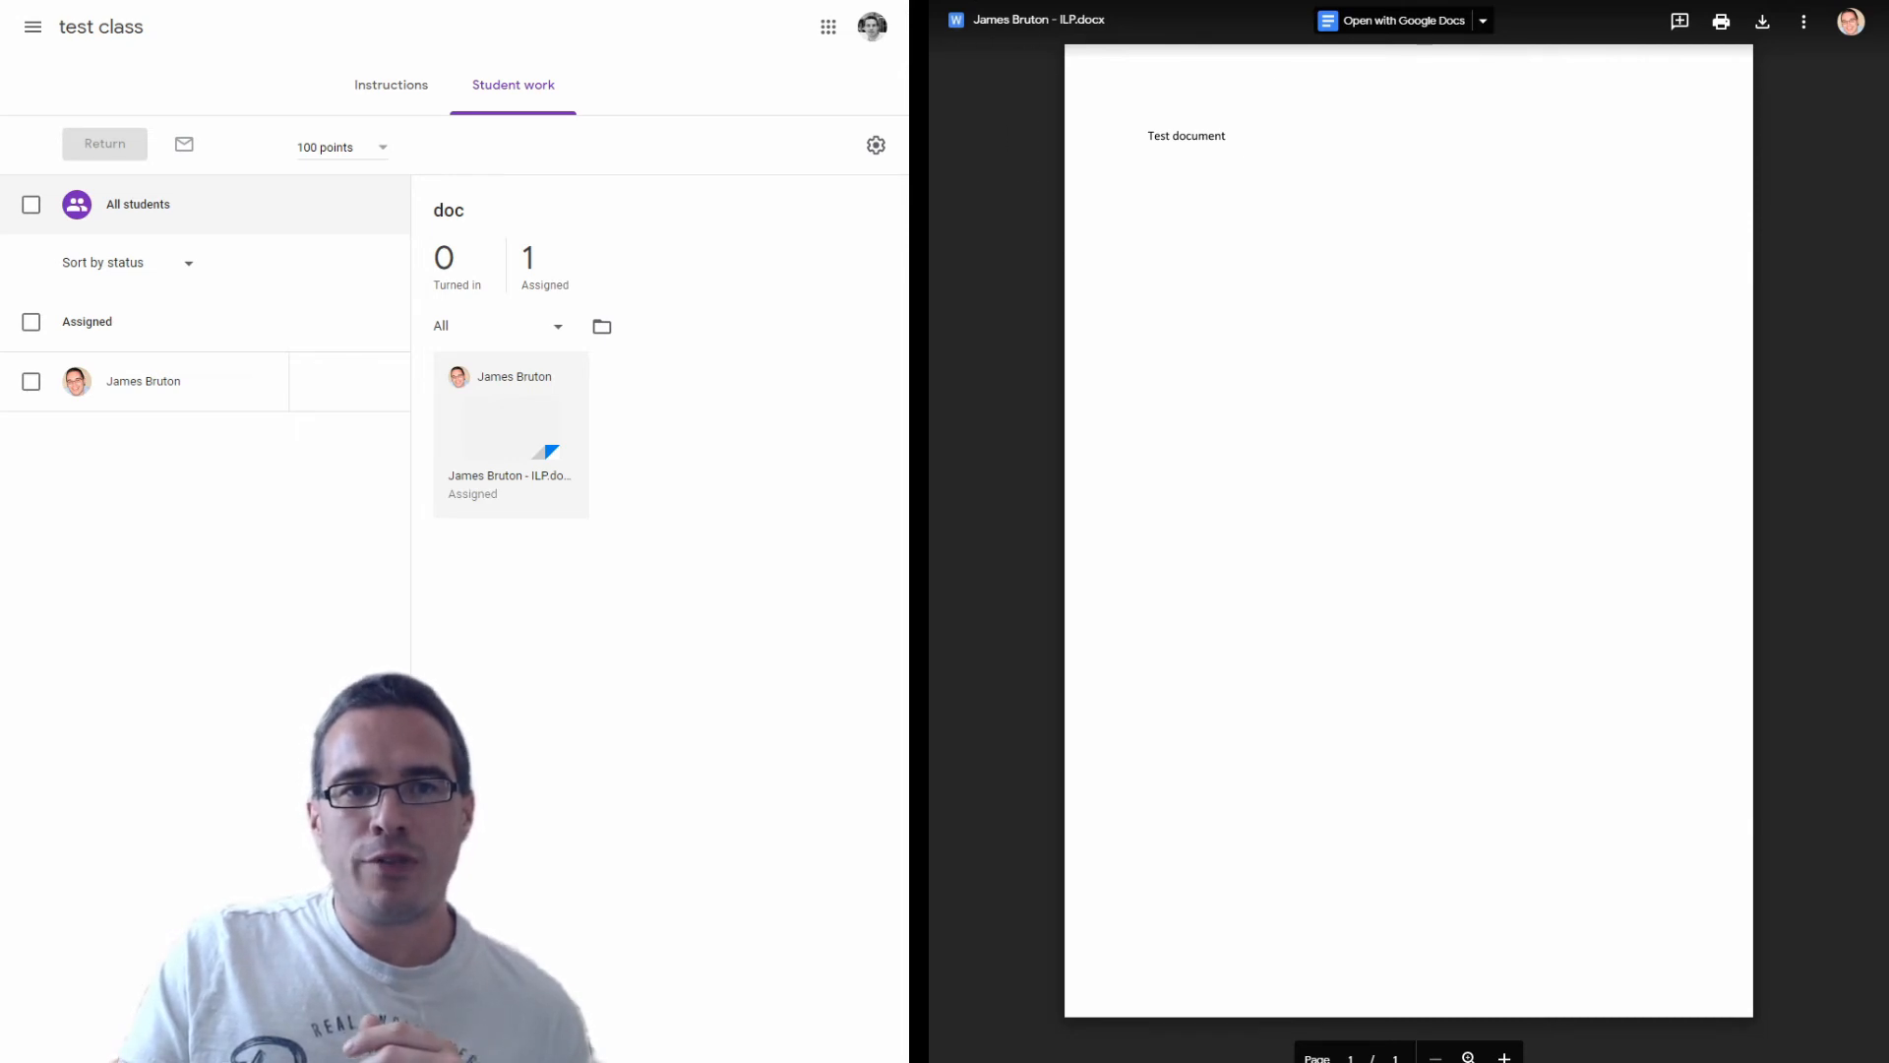
left_click(1092, 2)
left_click(1029, 134)
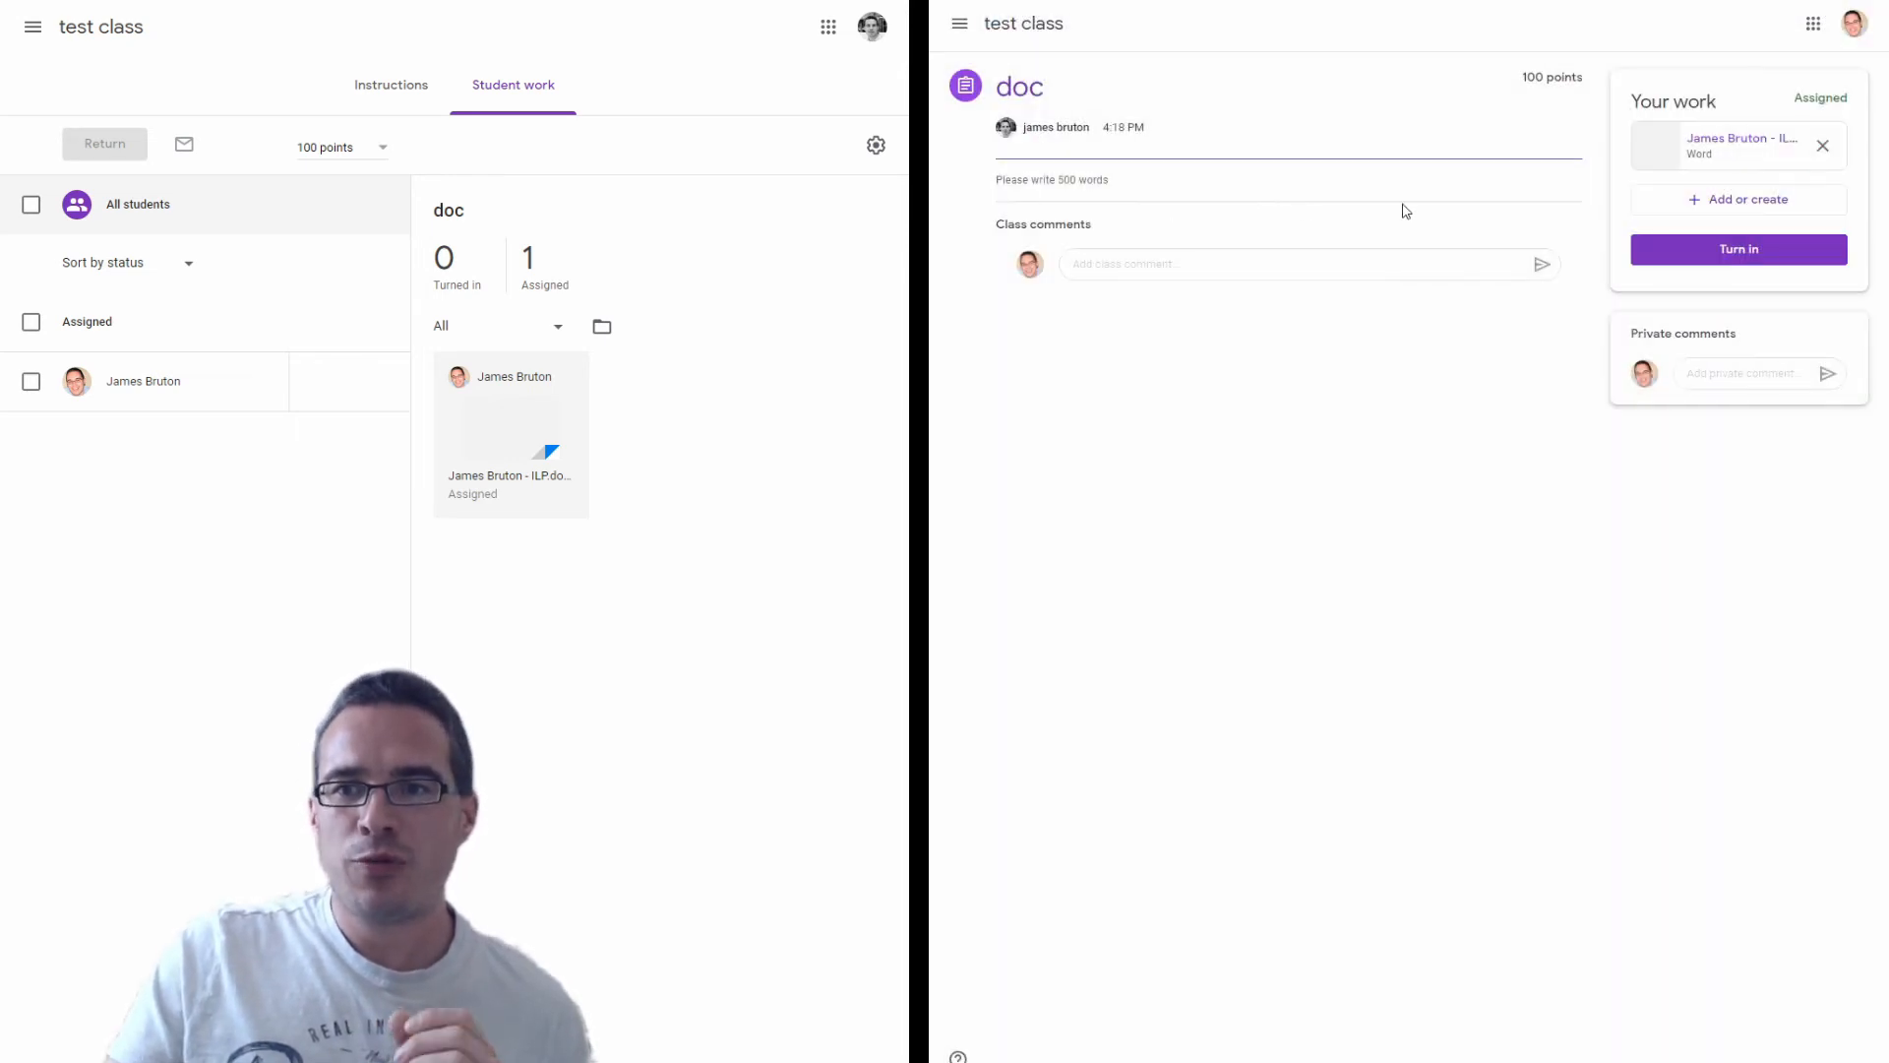
Upload the image A-handwriting-sample-with-a-transcript.png from the device to the student's work on the doc assignment
left_click(1737, 207)
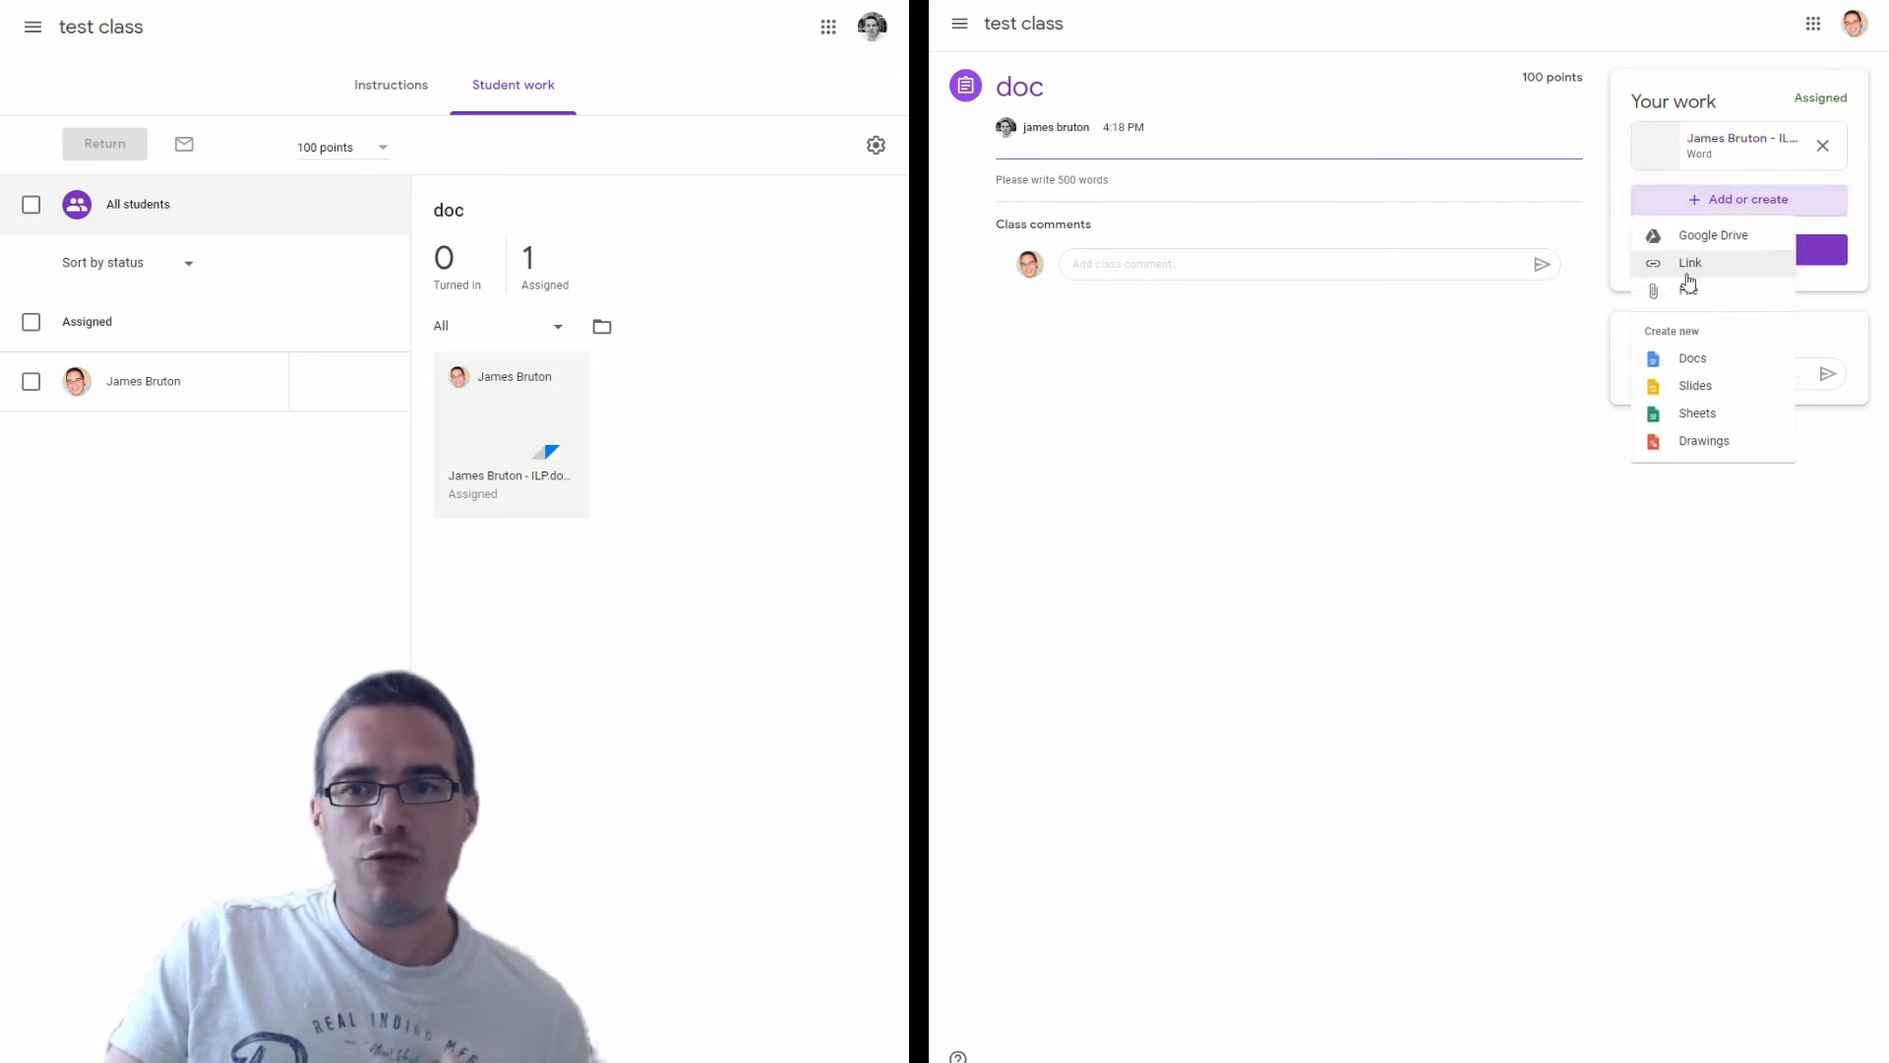
left_click(1540, 346)
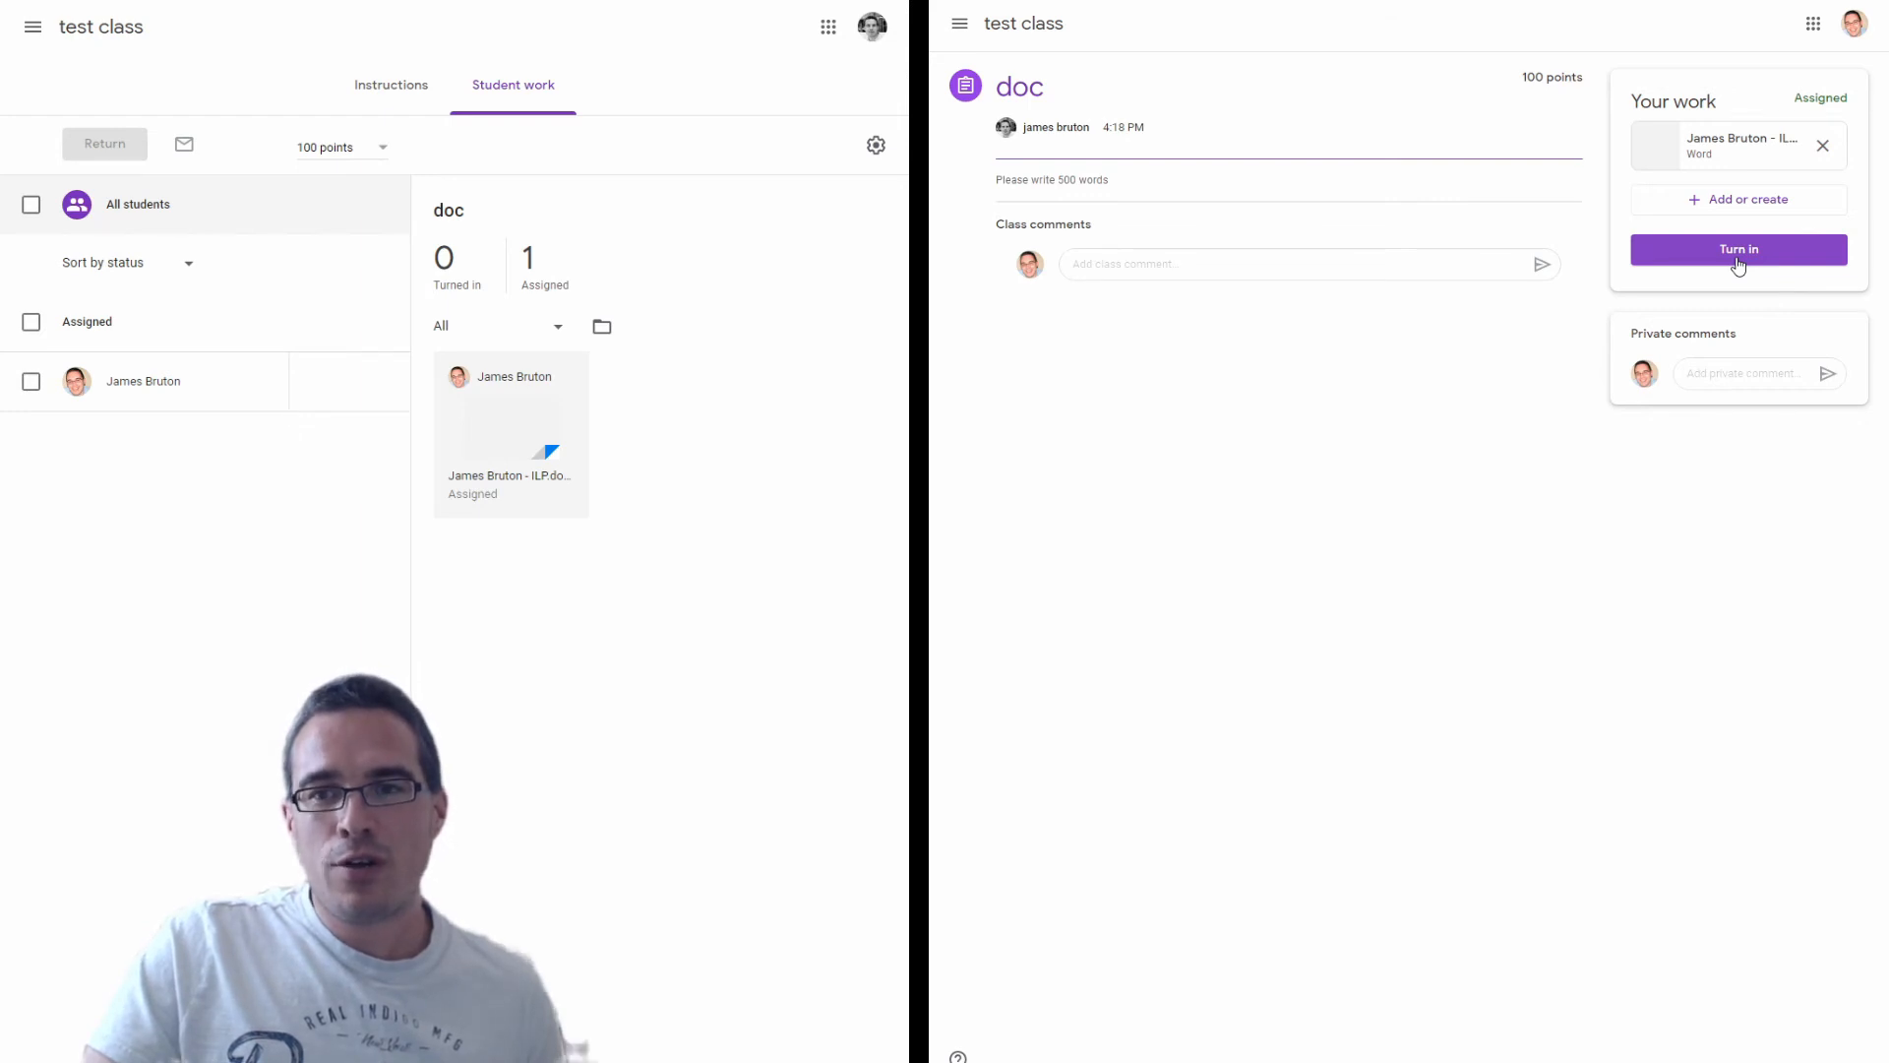
left_click(1722, 206)
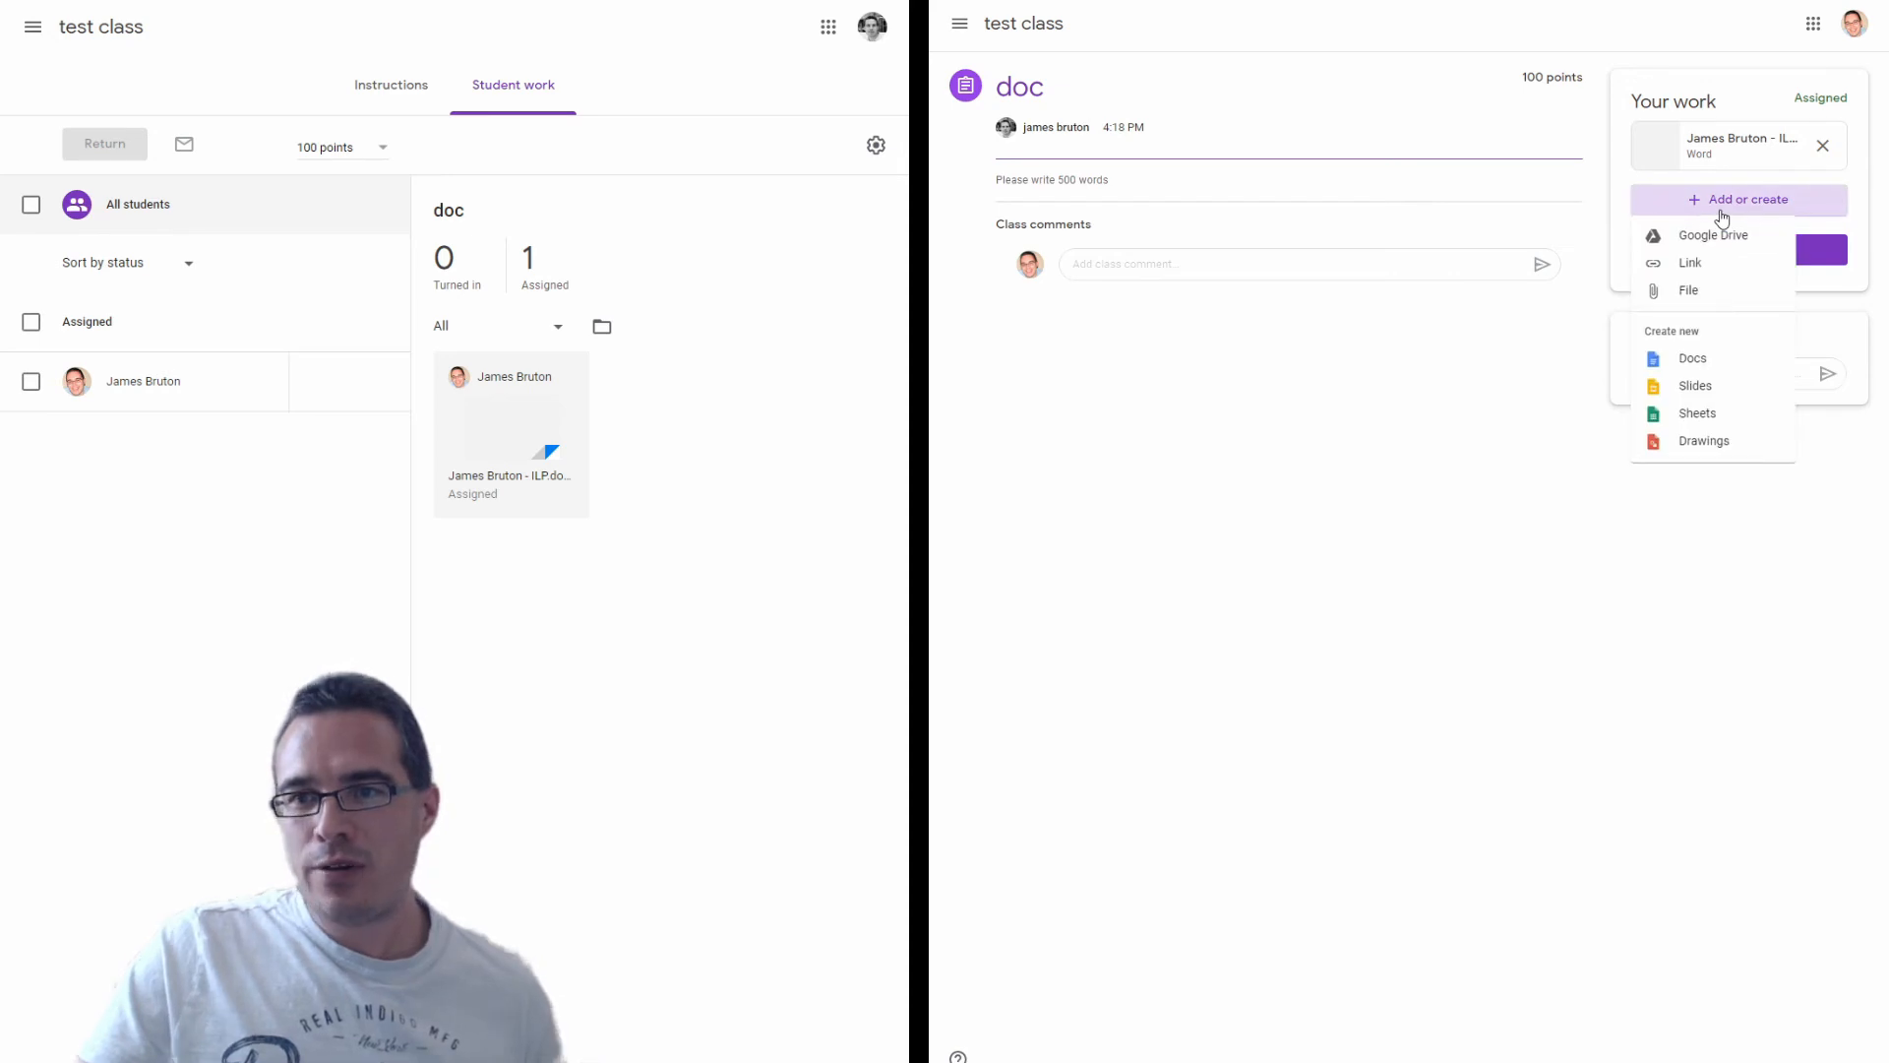
left_click(1726, 291)
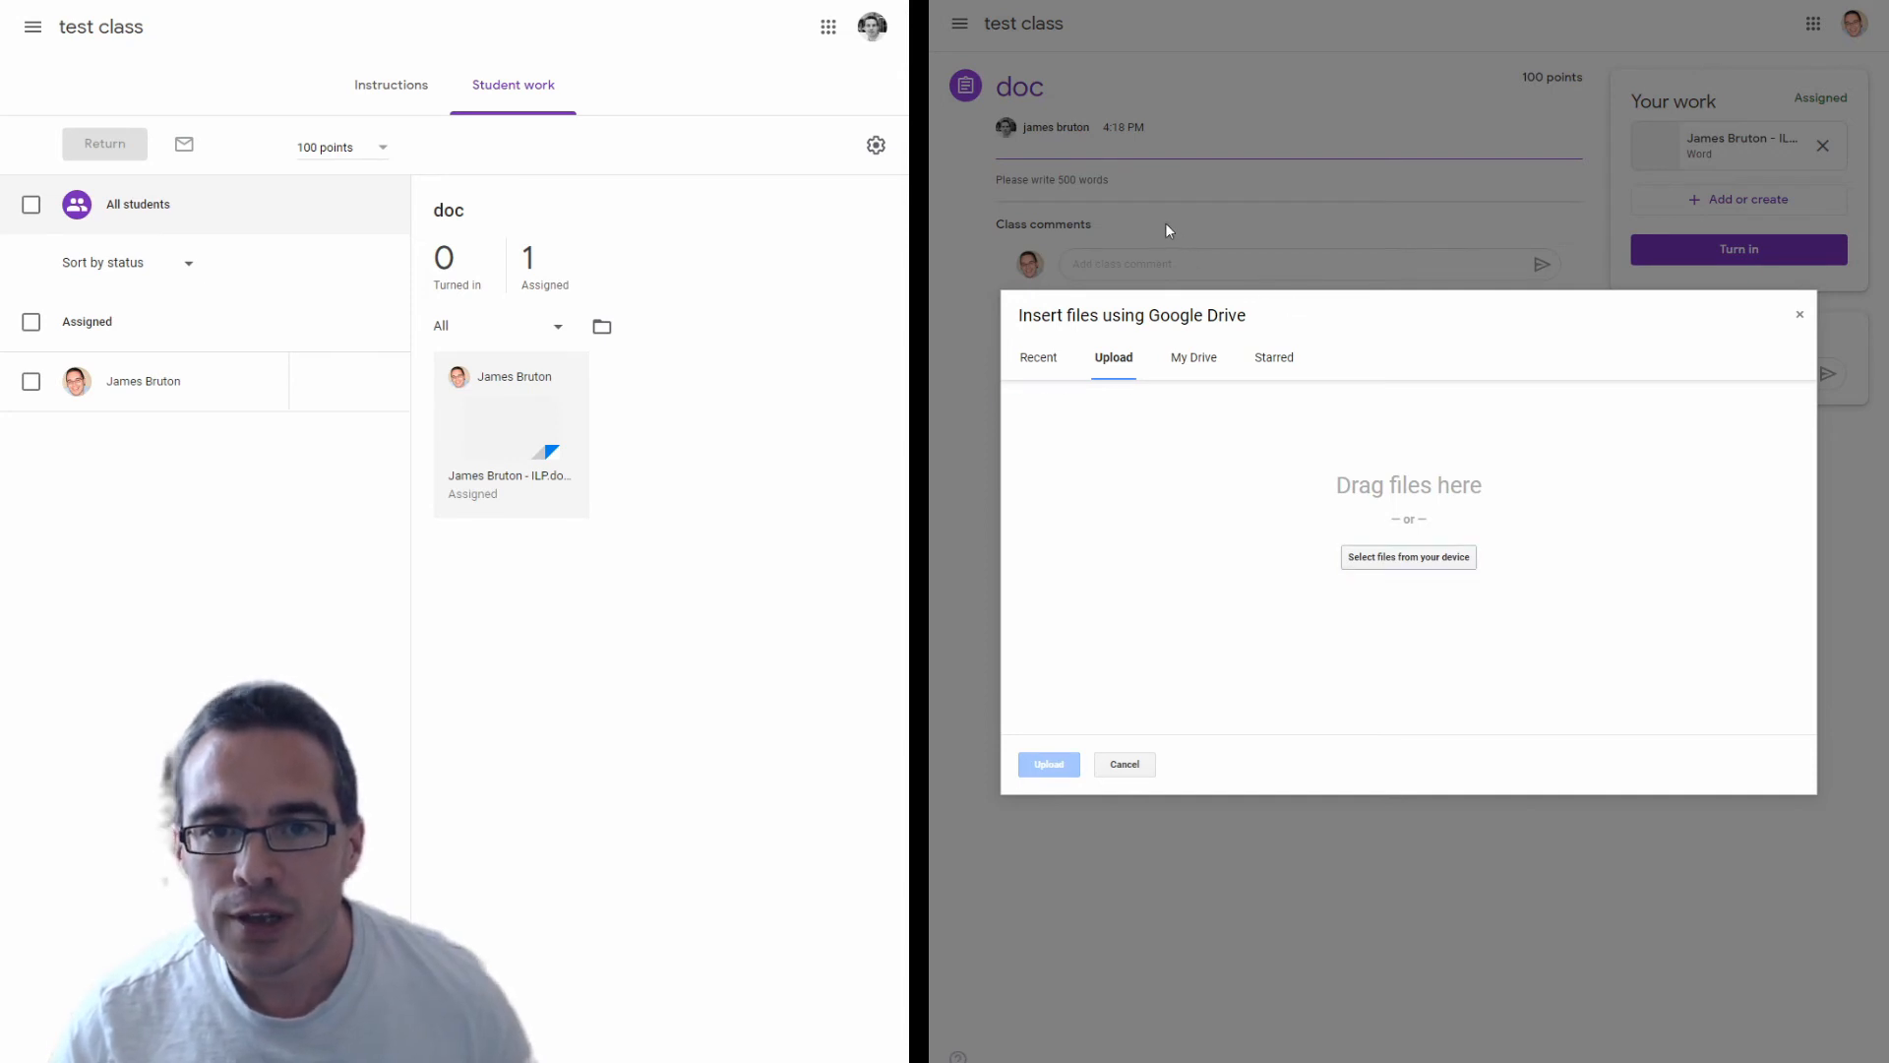
key("Return")
left_click(1049, 765)
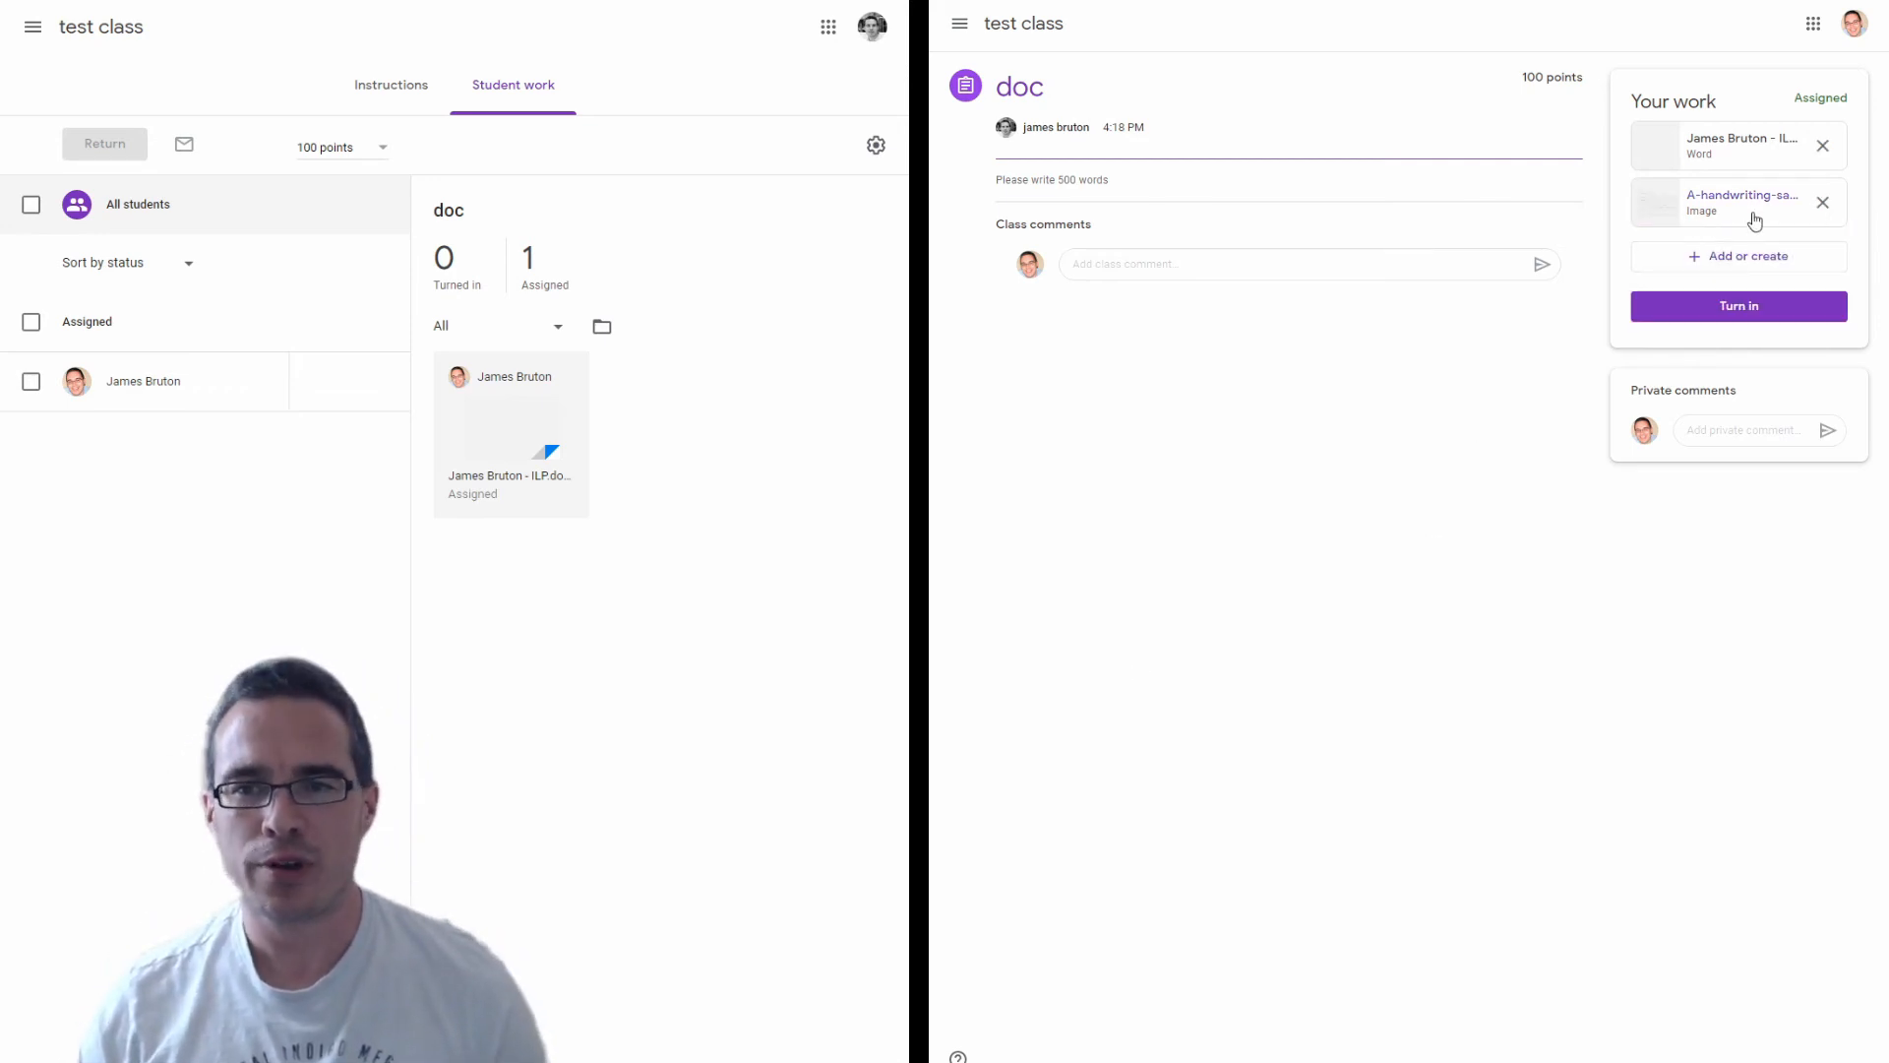
Turn in the student's work with both attachments, and open the submitted handwriting image in the teacher's grading view
left_click(1717, 309)
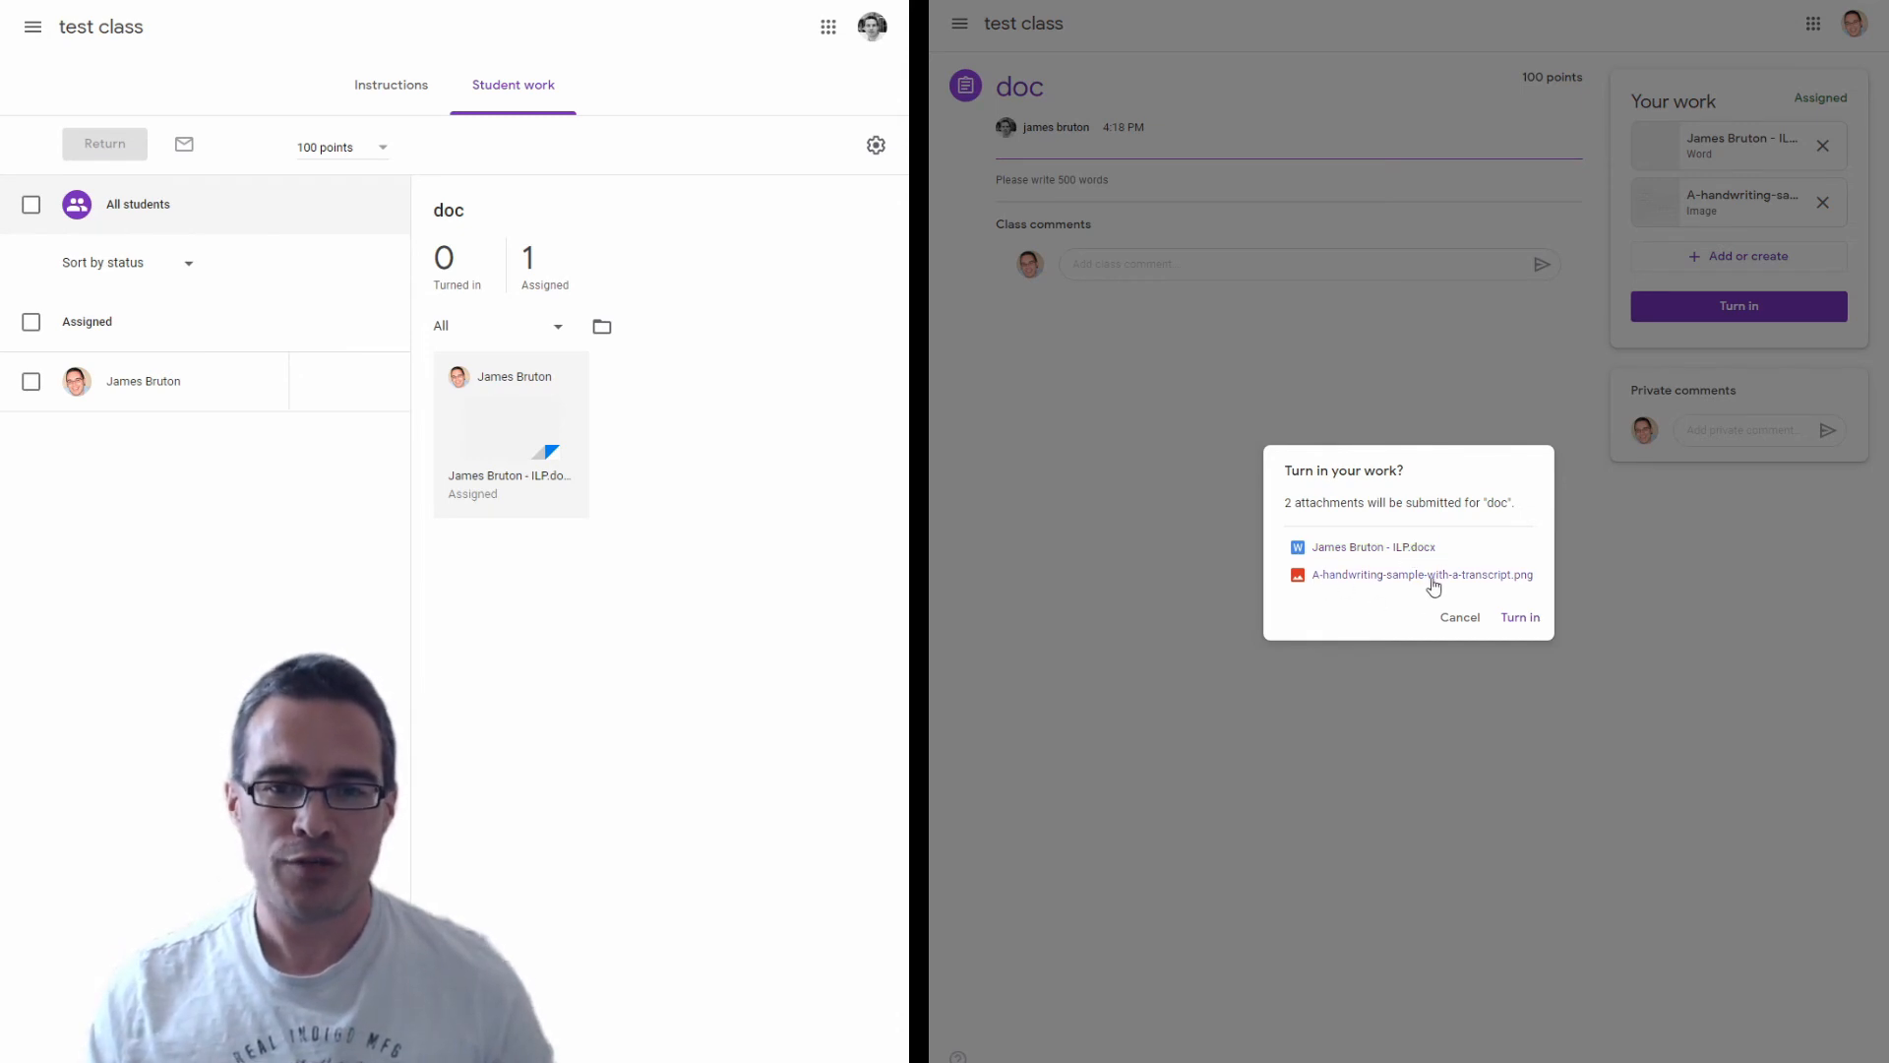
left_click(1522, 618)
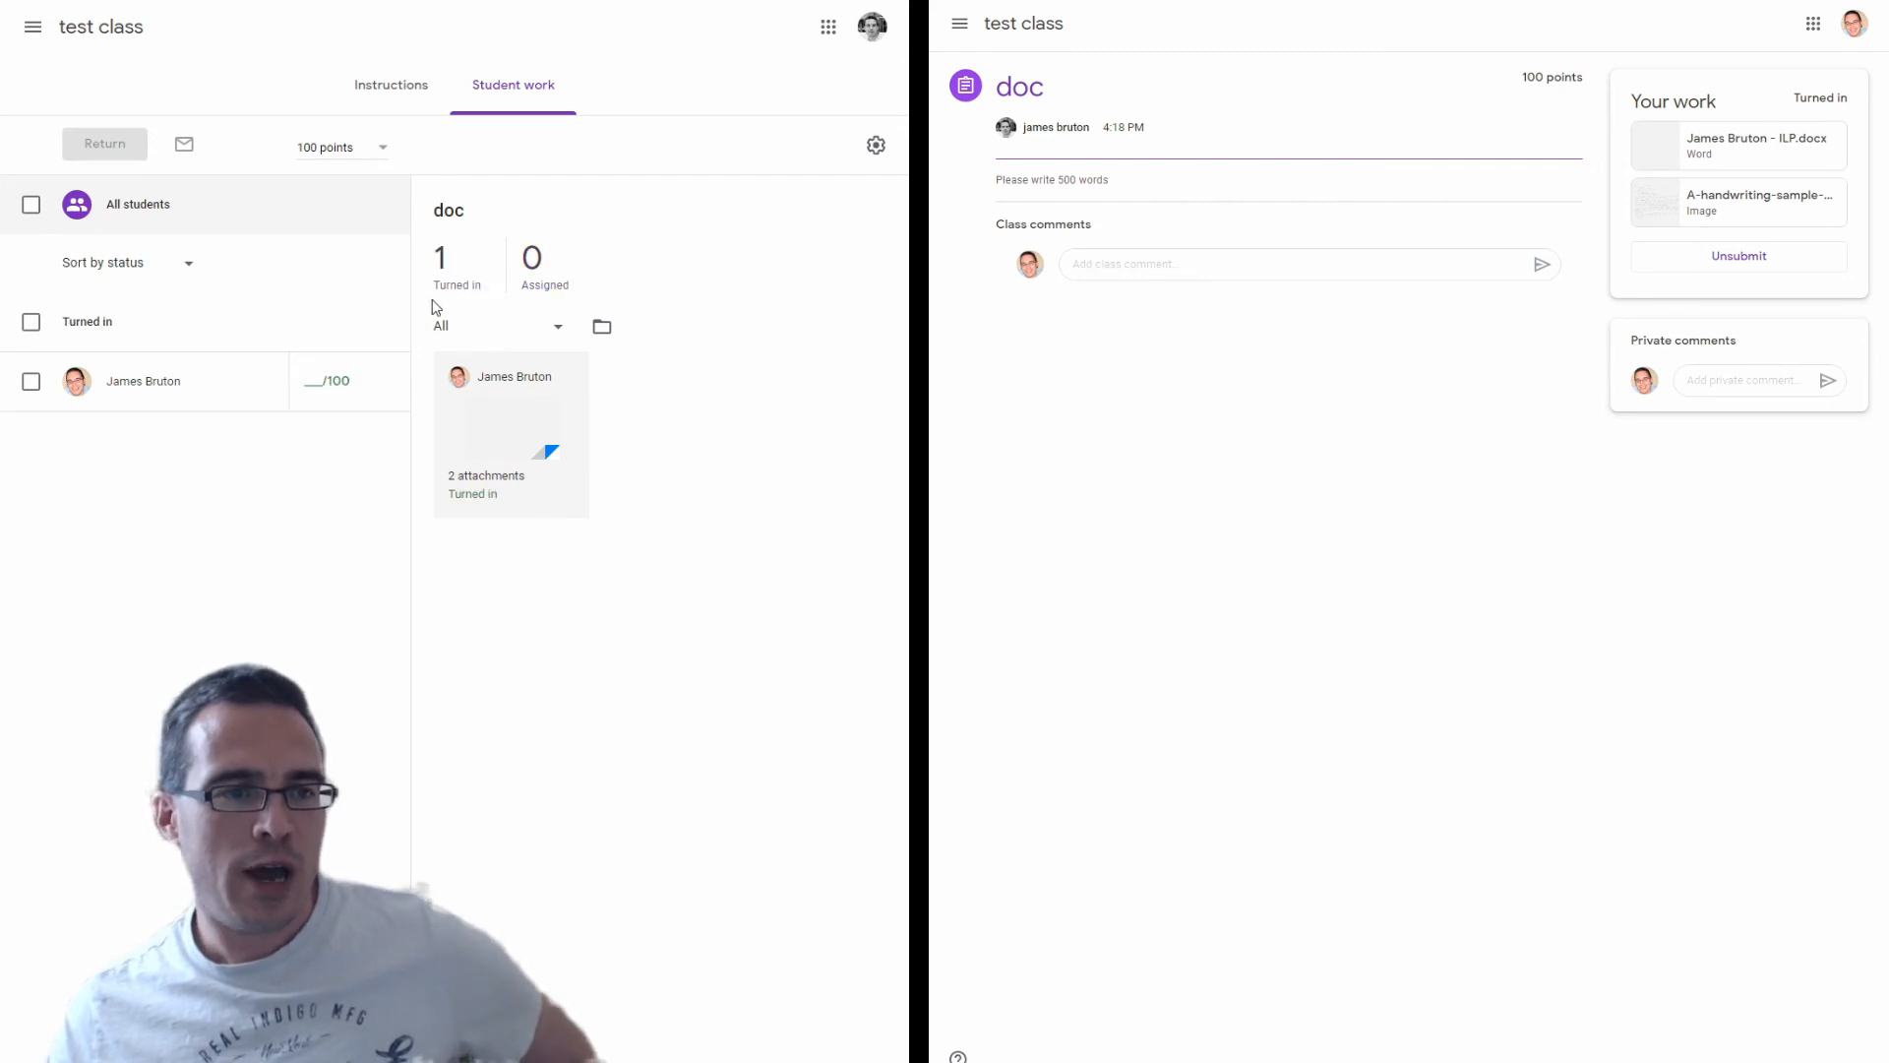
left_click(494, 478)
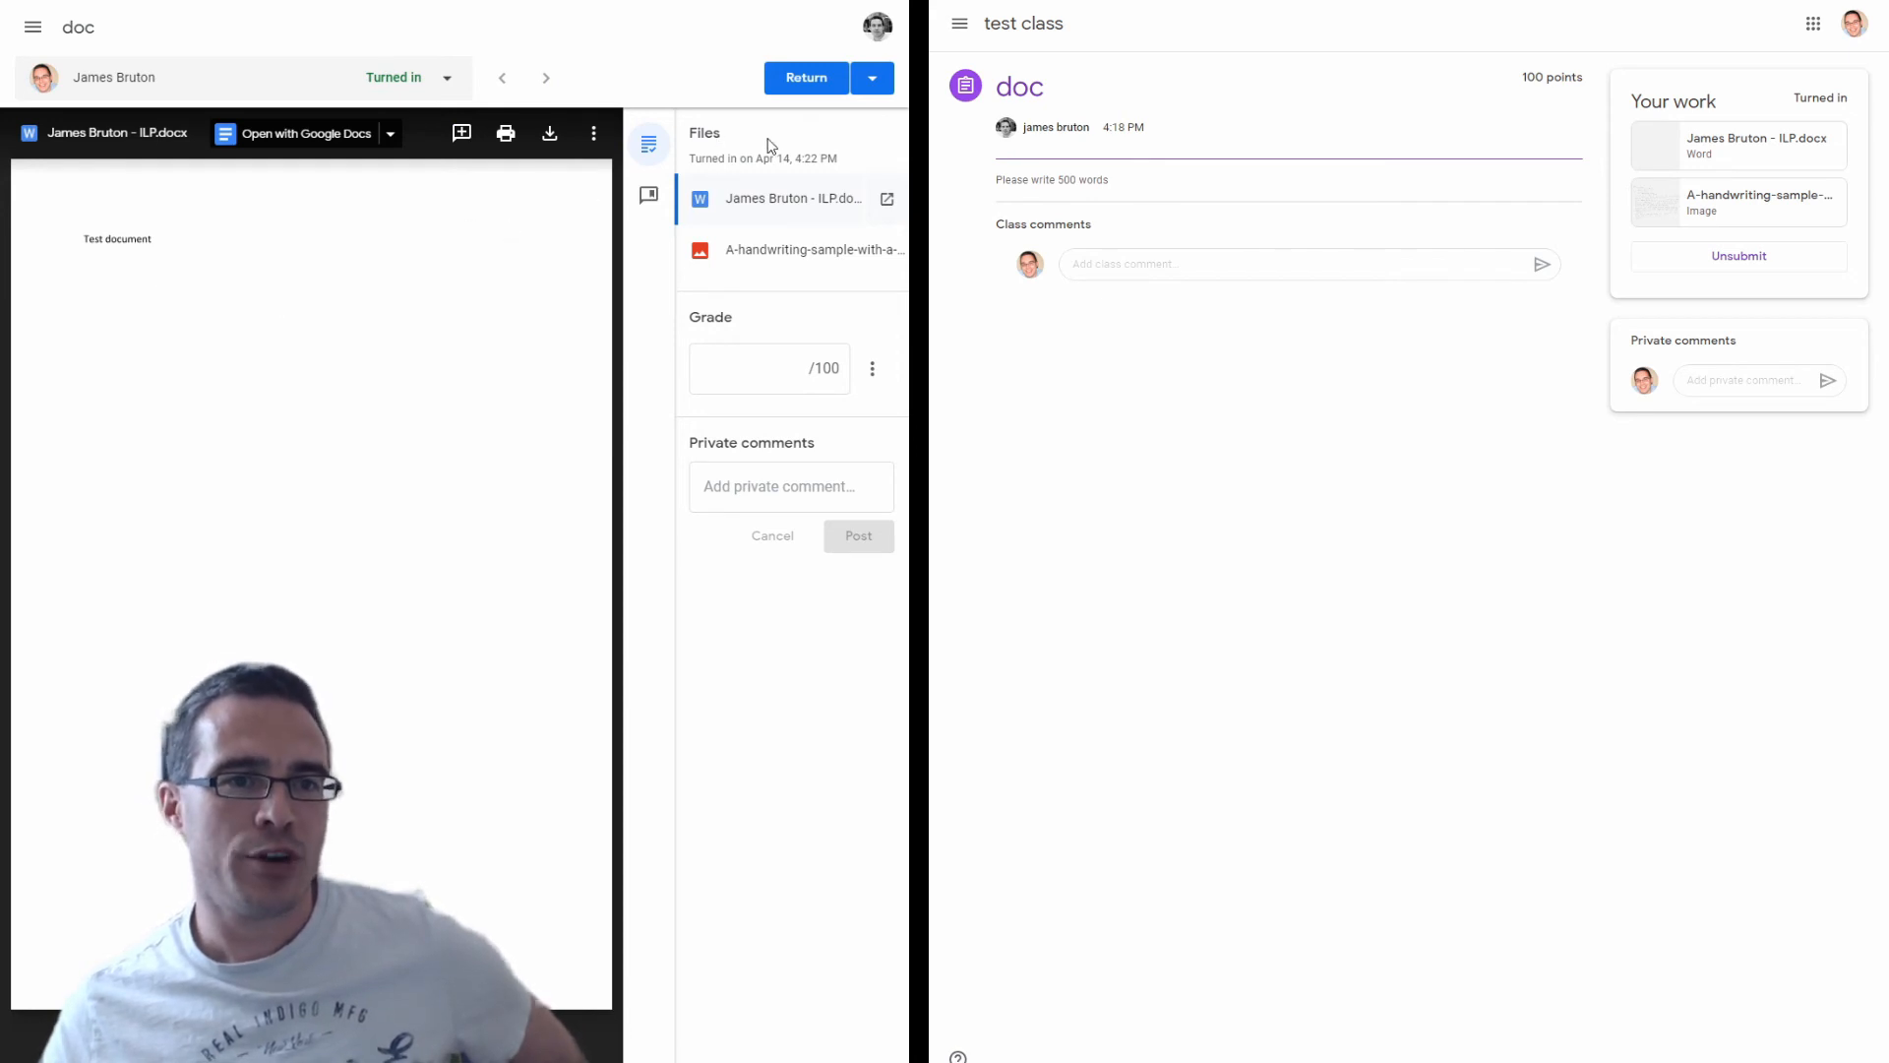
left_click(760, 259)
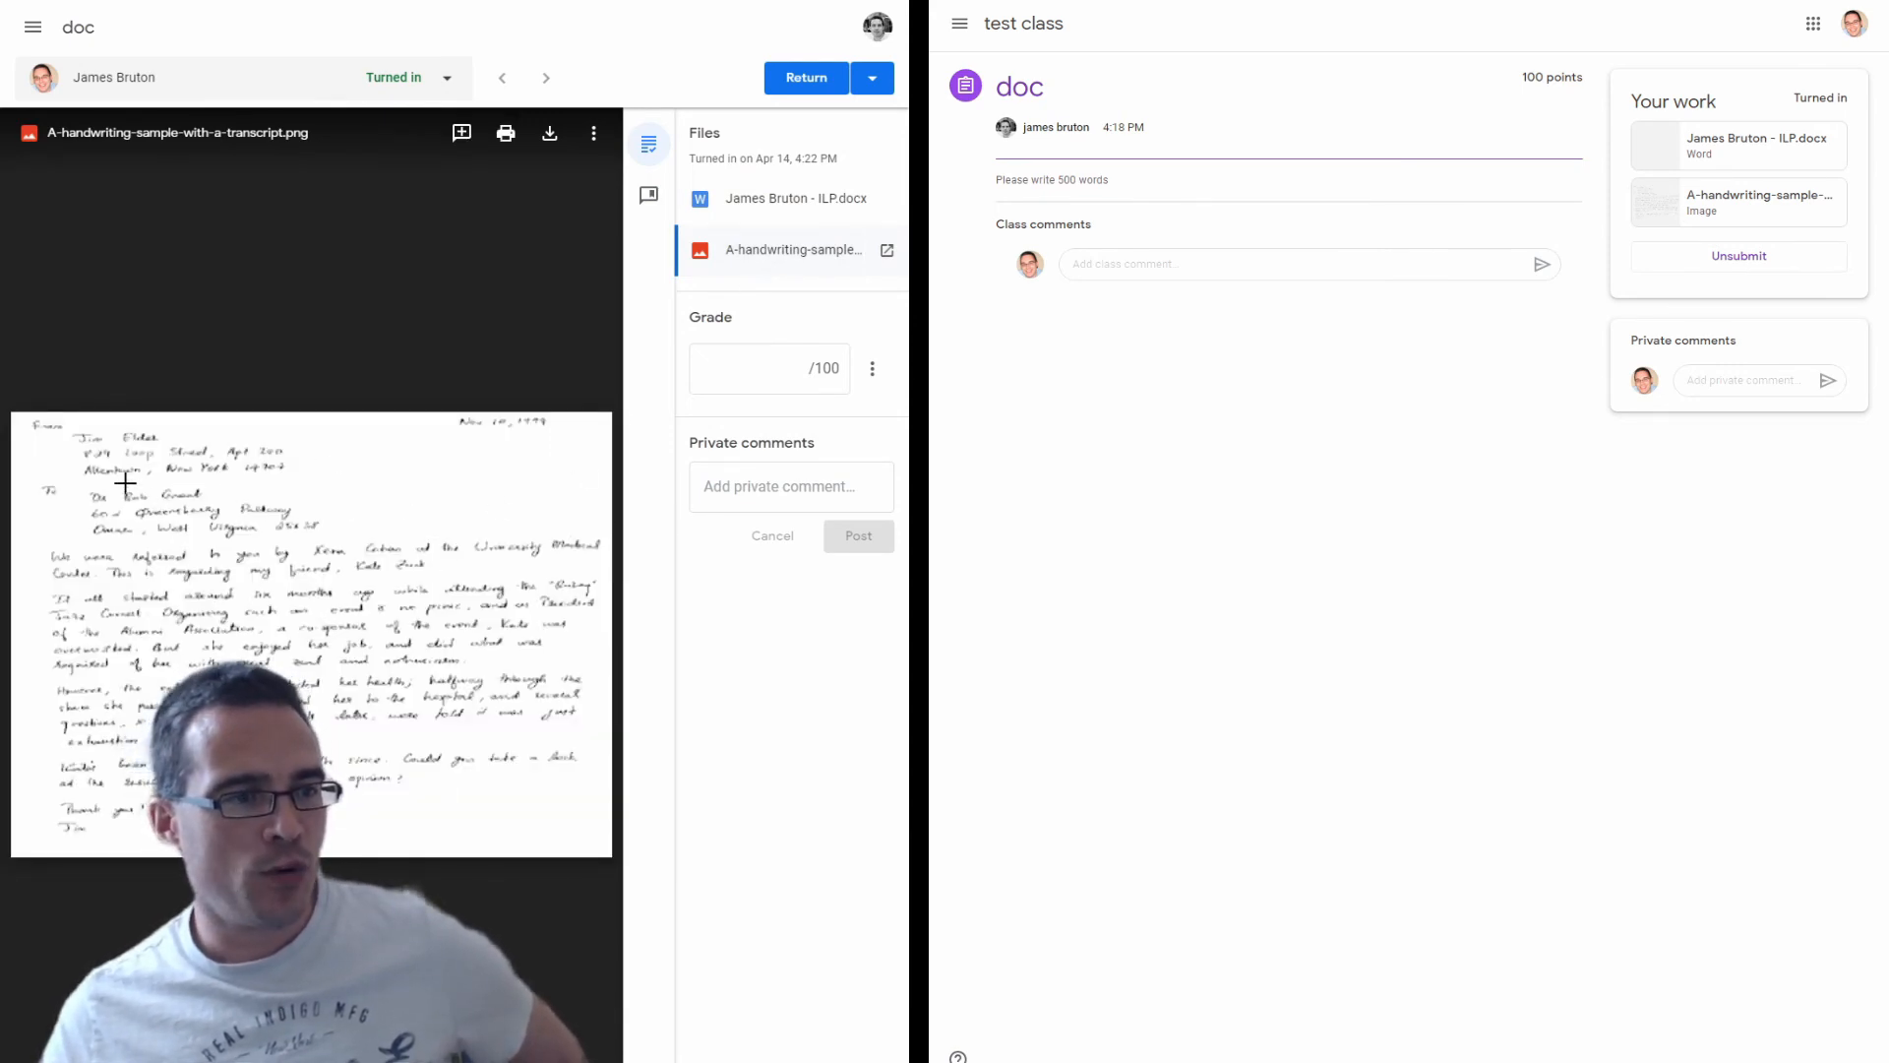
Mark the recipient address block on the handwriting image and add the comment "Not a good intro" to it
left_click_drag(114, 477, 371, 546)
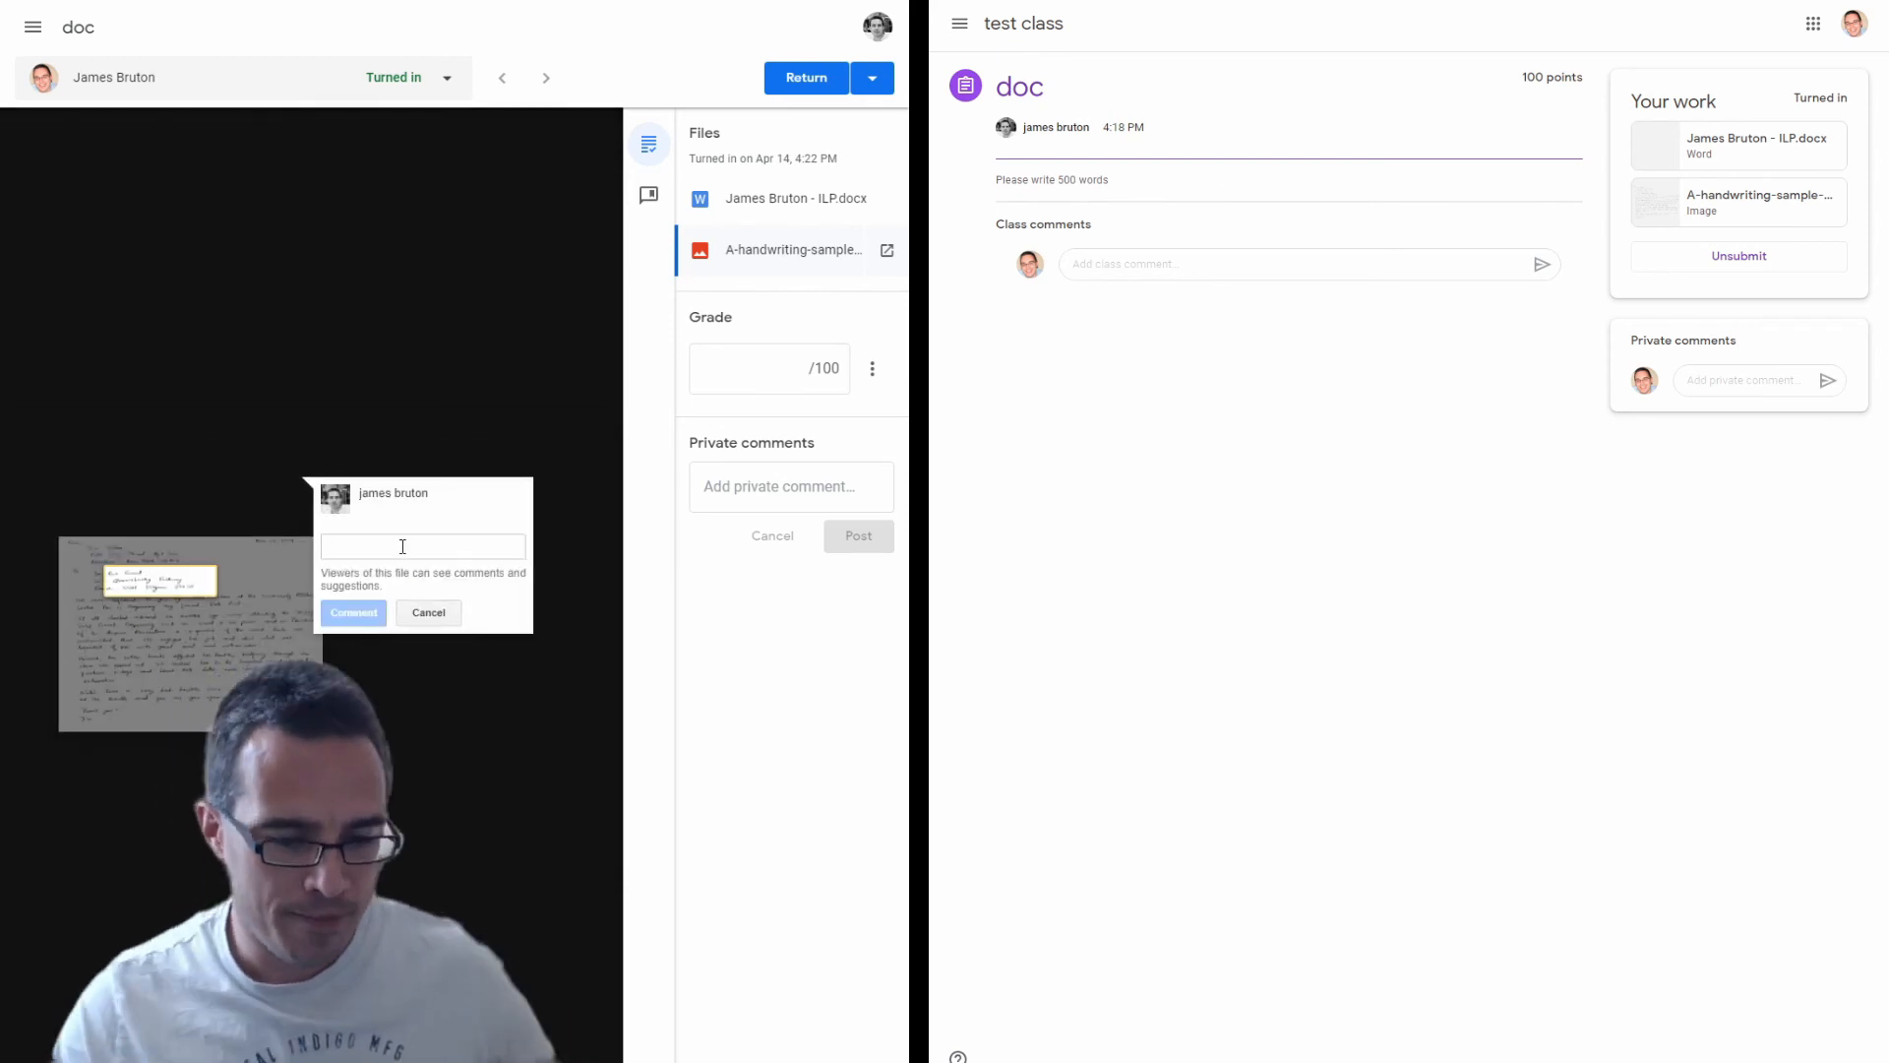
type("Nolt a")
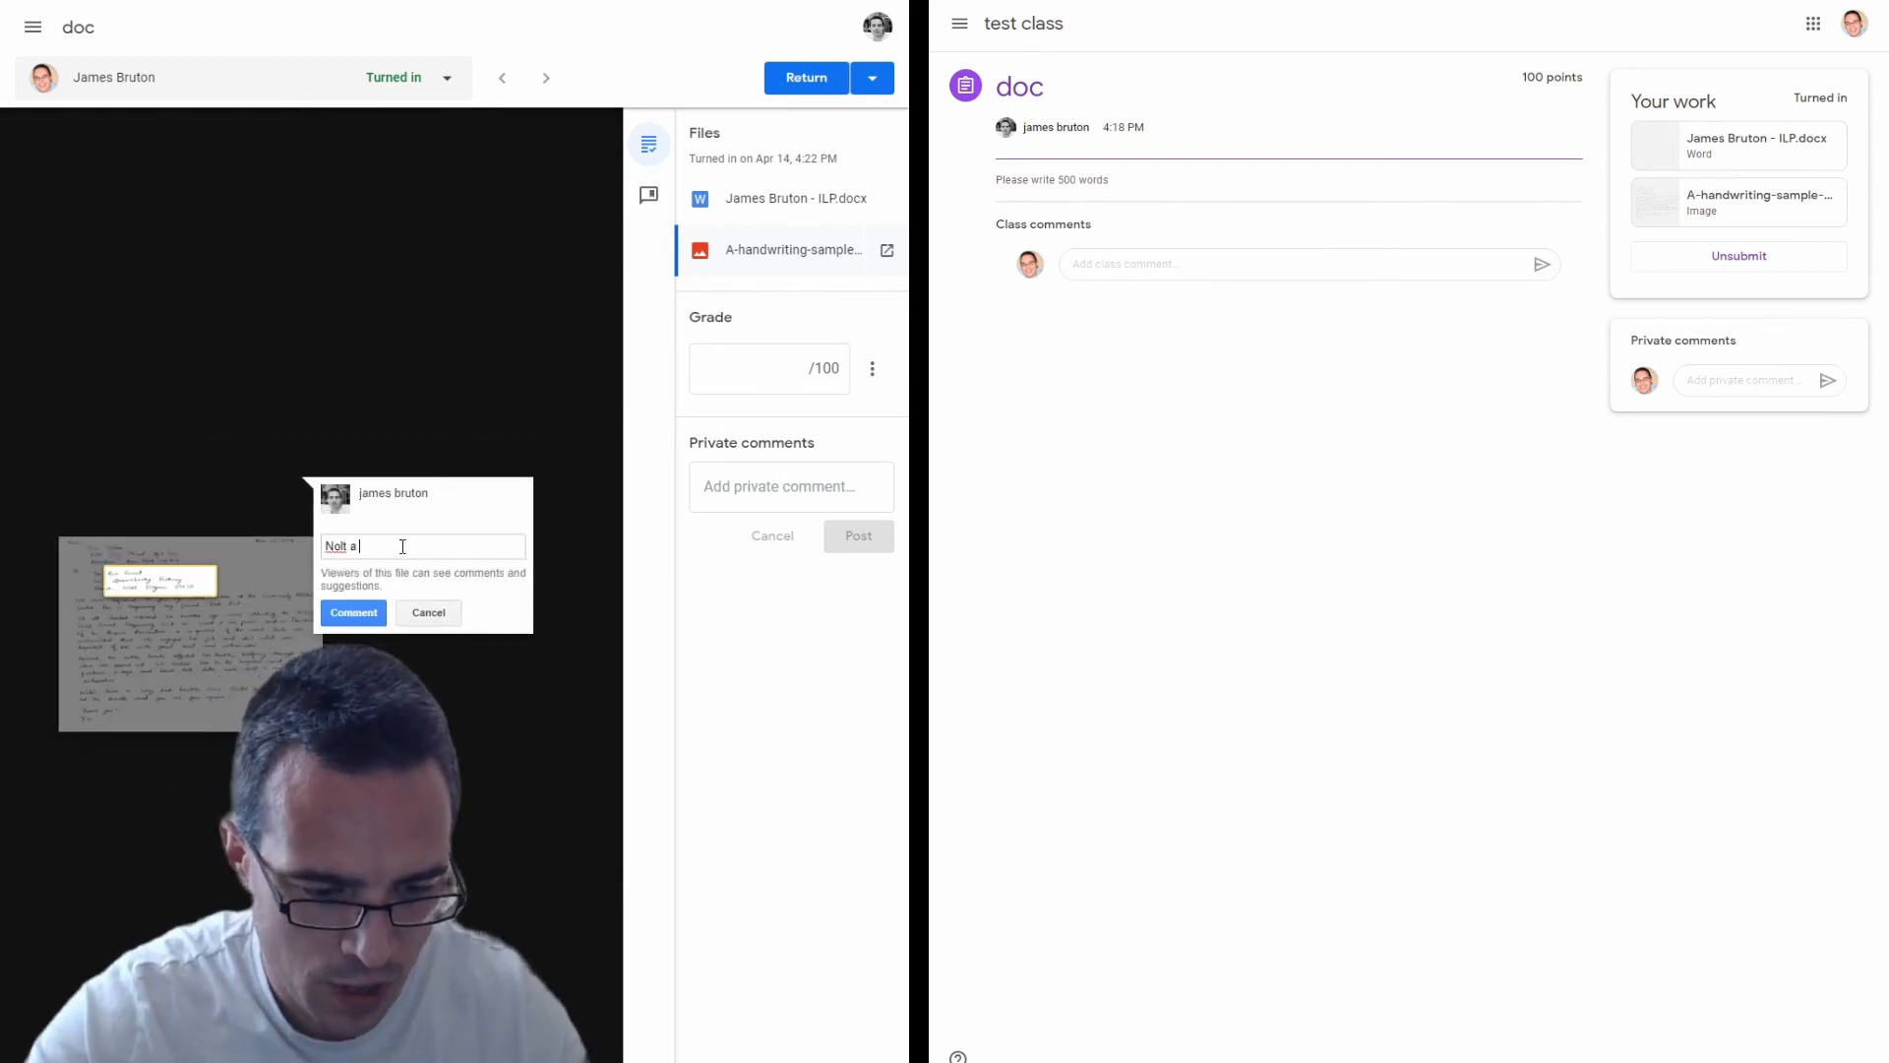
type(" good in")
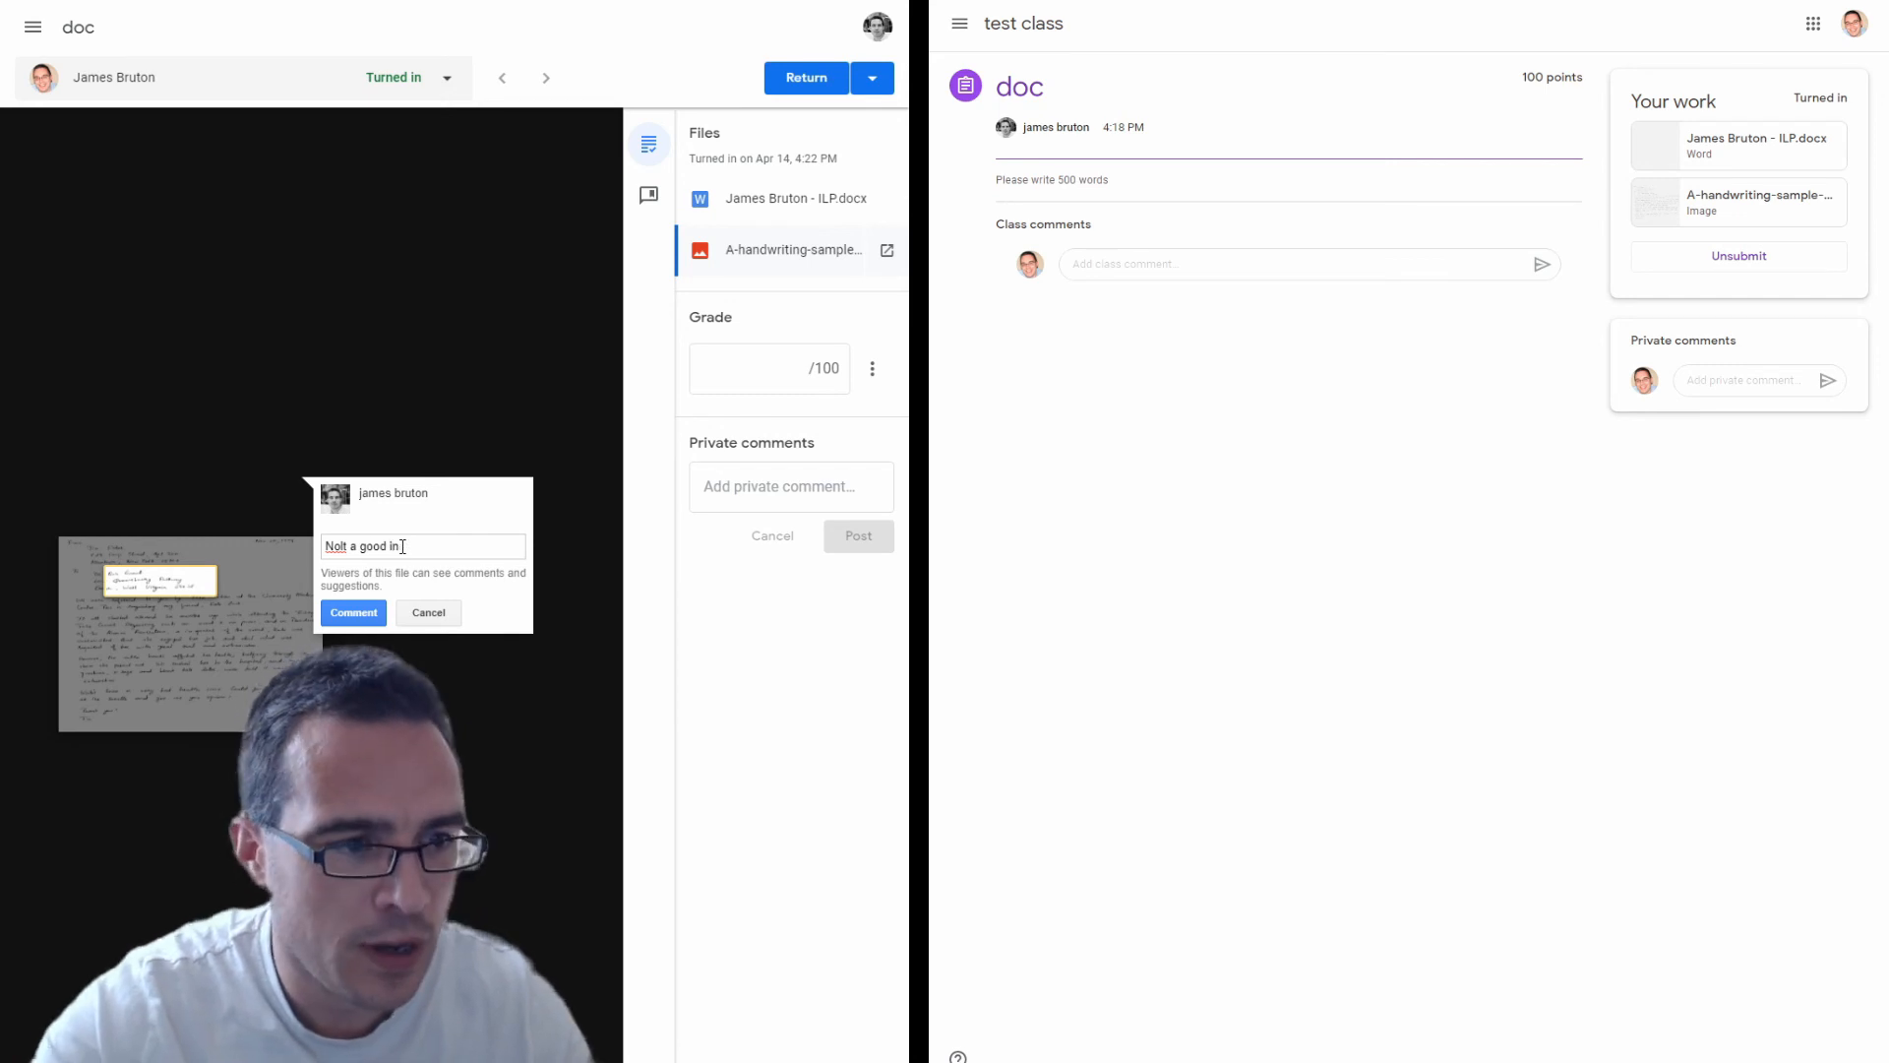
type("tro")
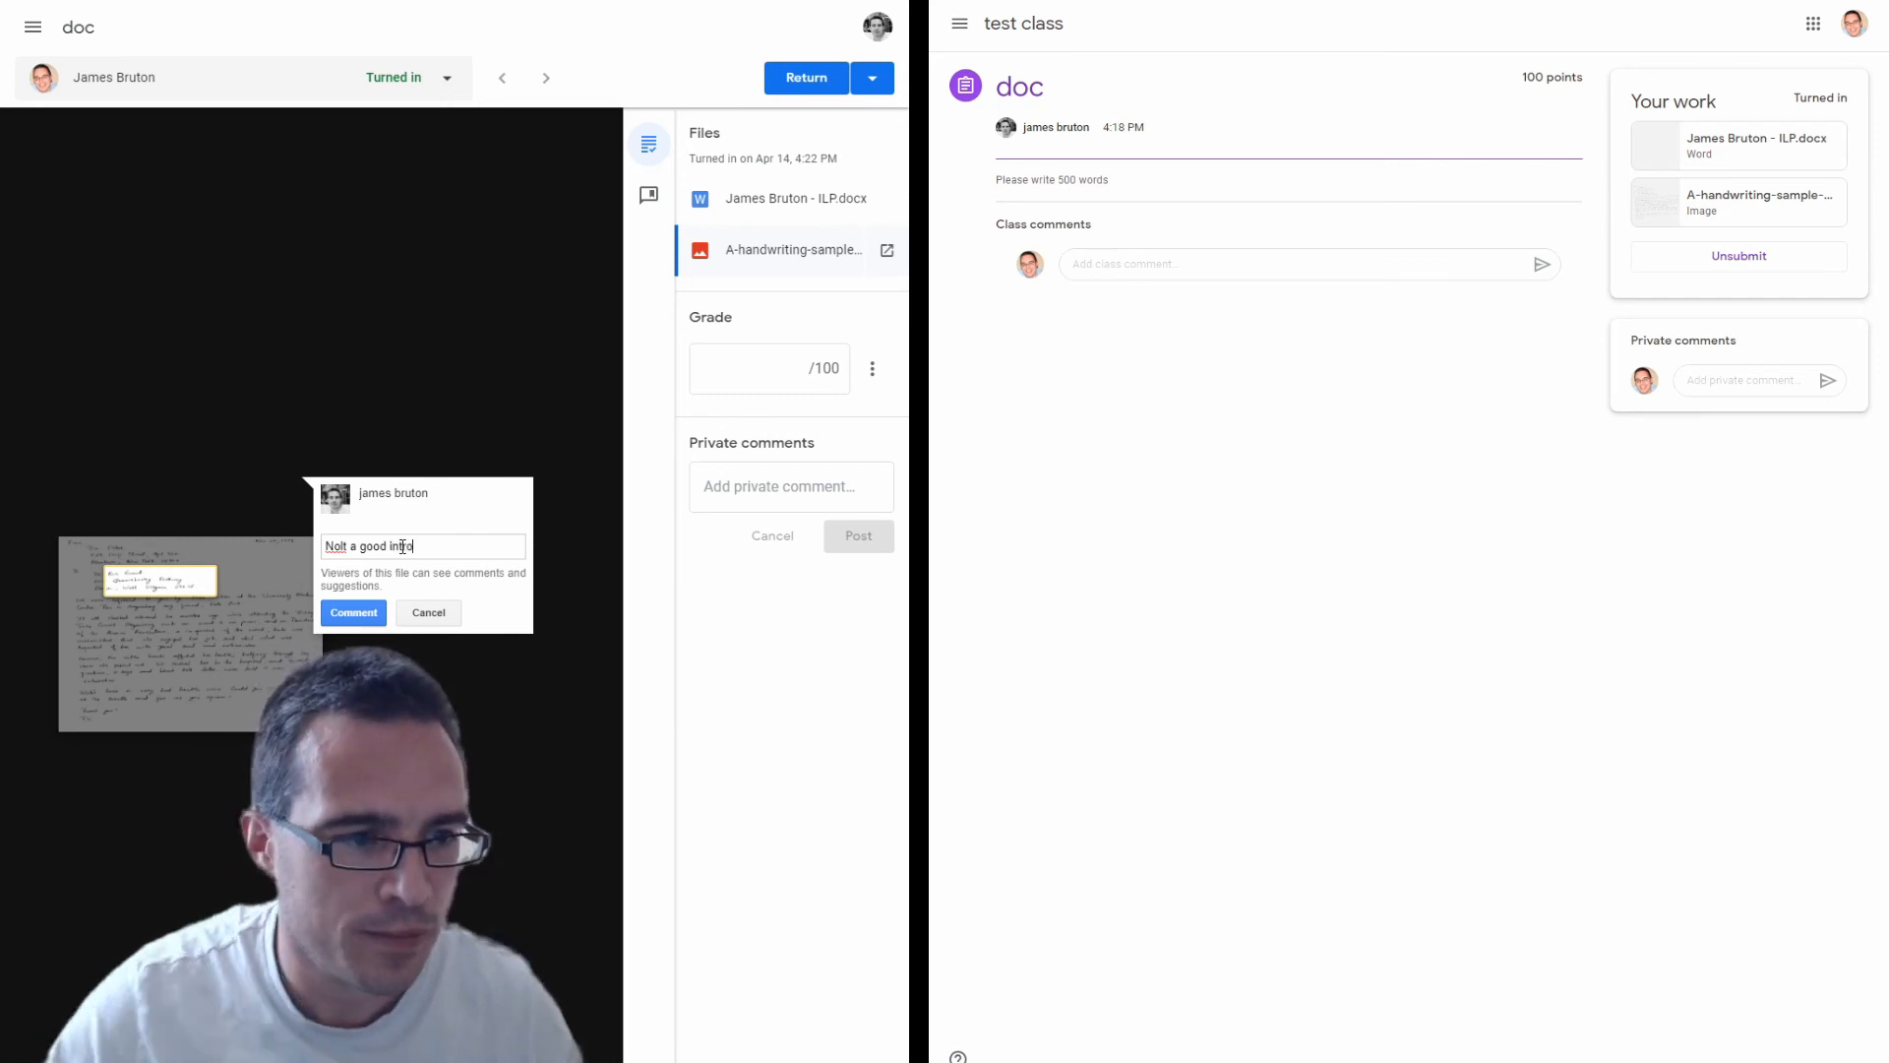
double_click(348, 543)
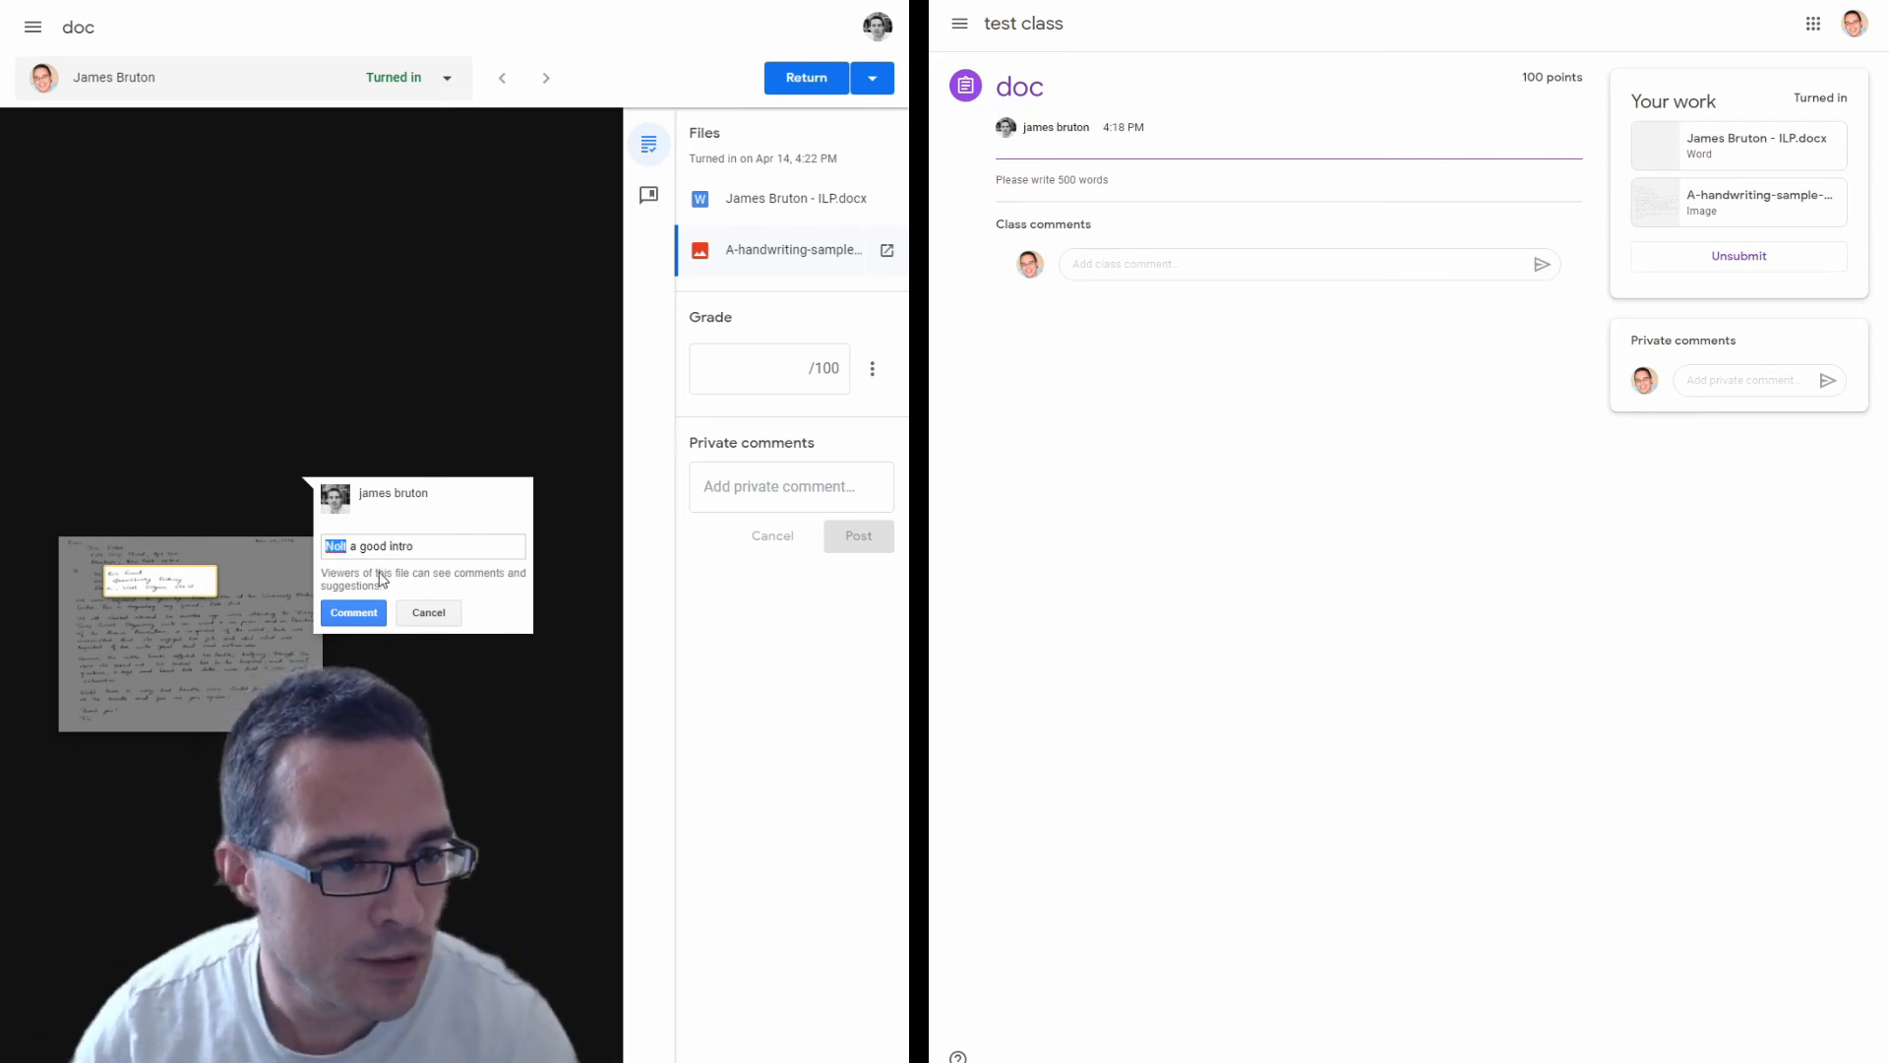
left_click(349, 547)
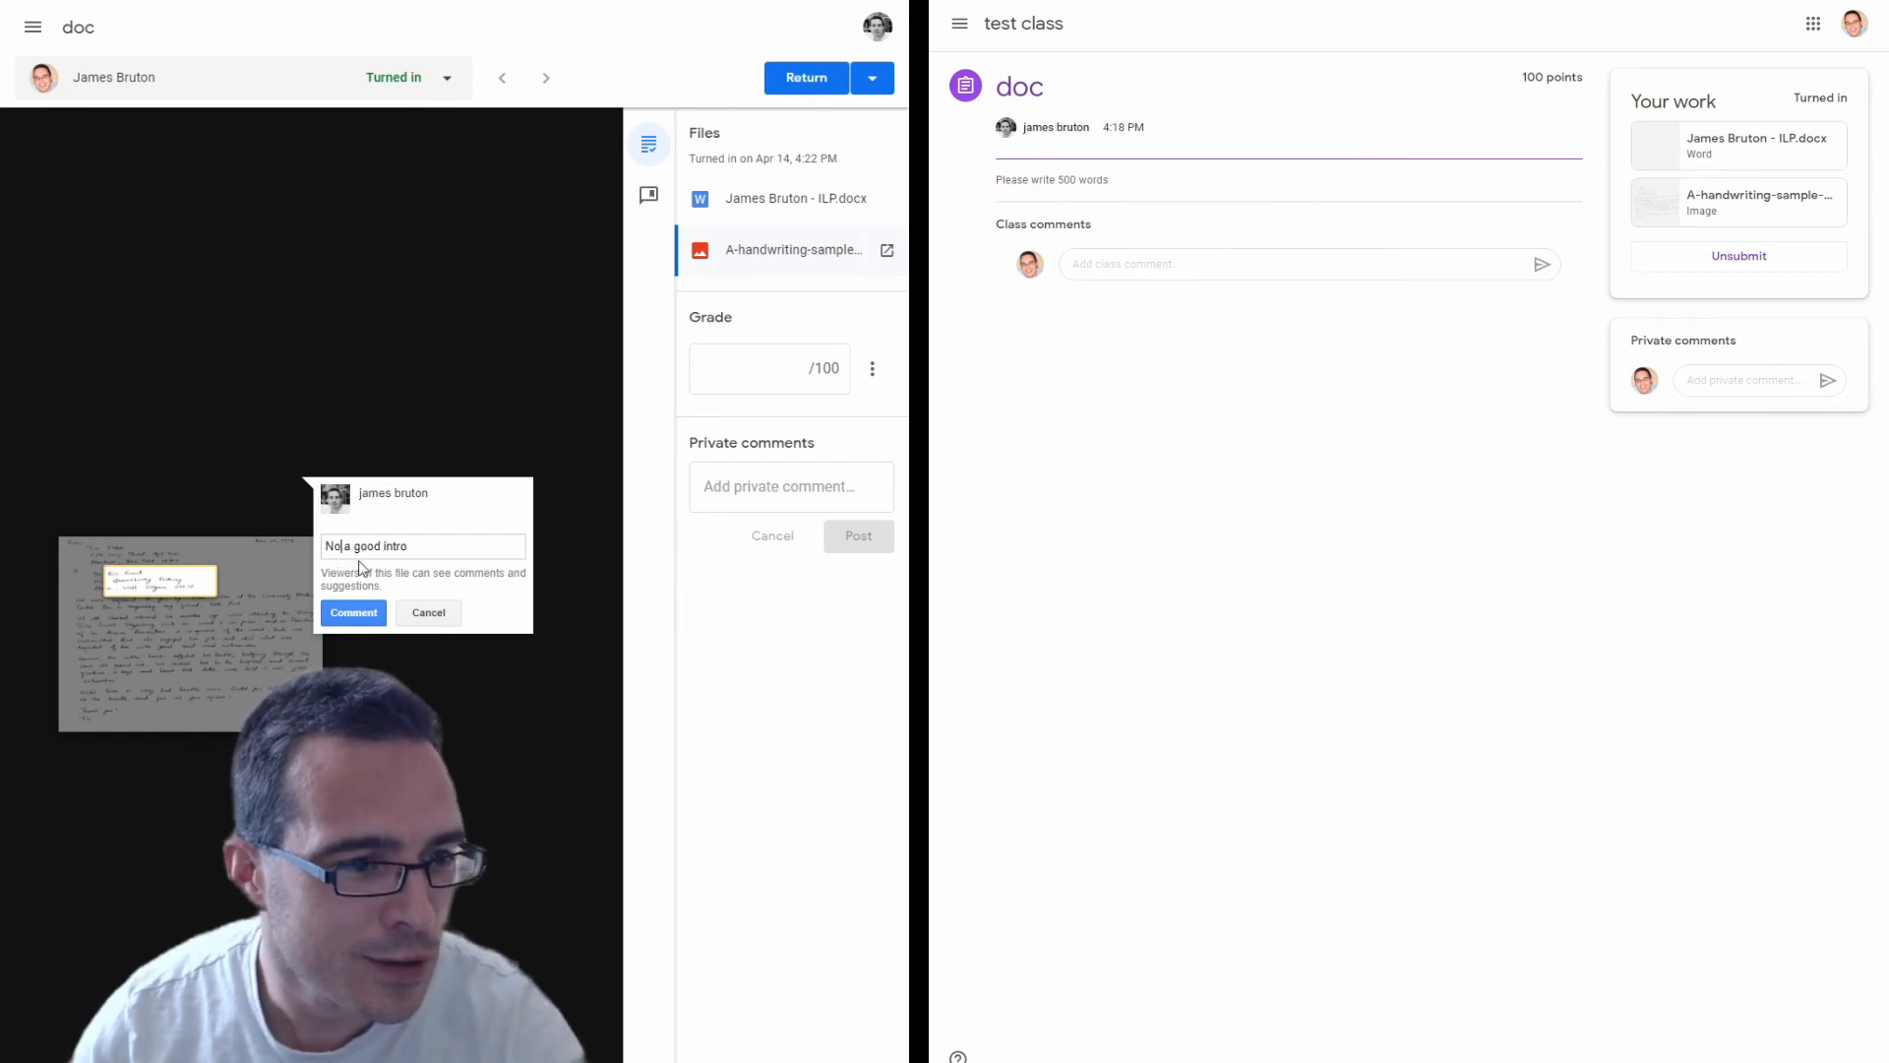
key("BackSpace")
left_click(380, 610)
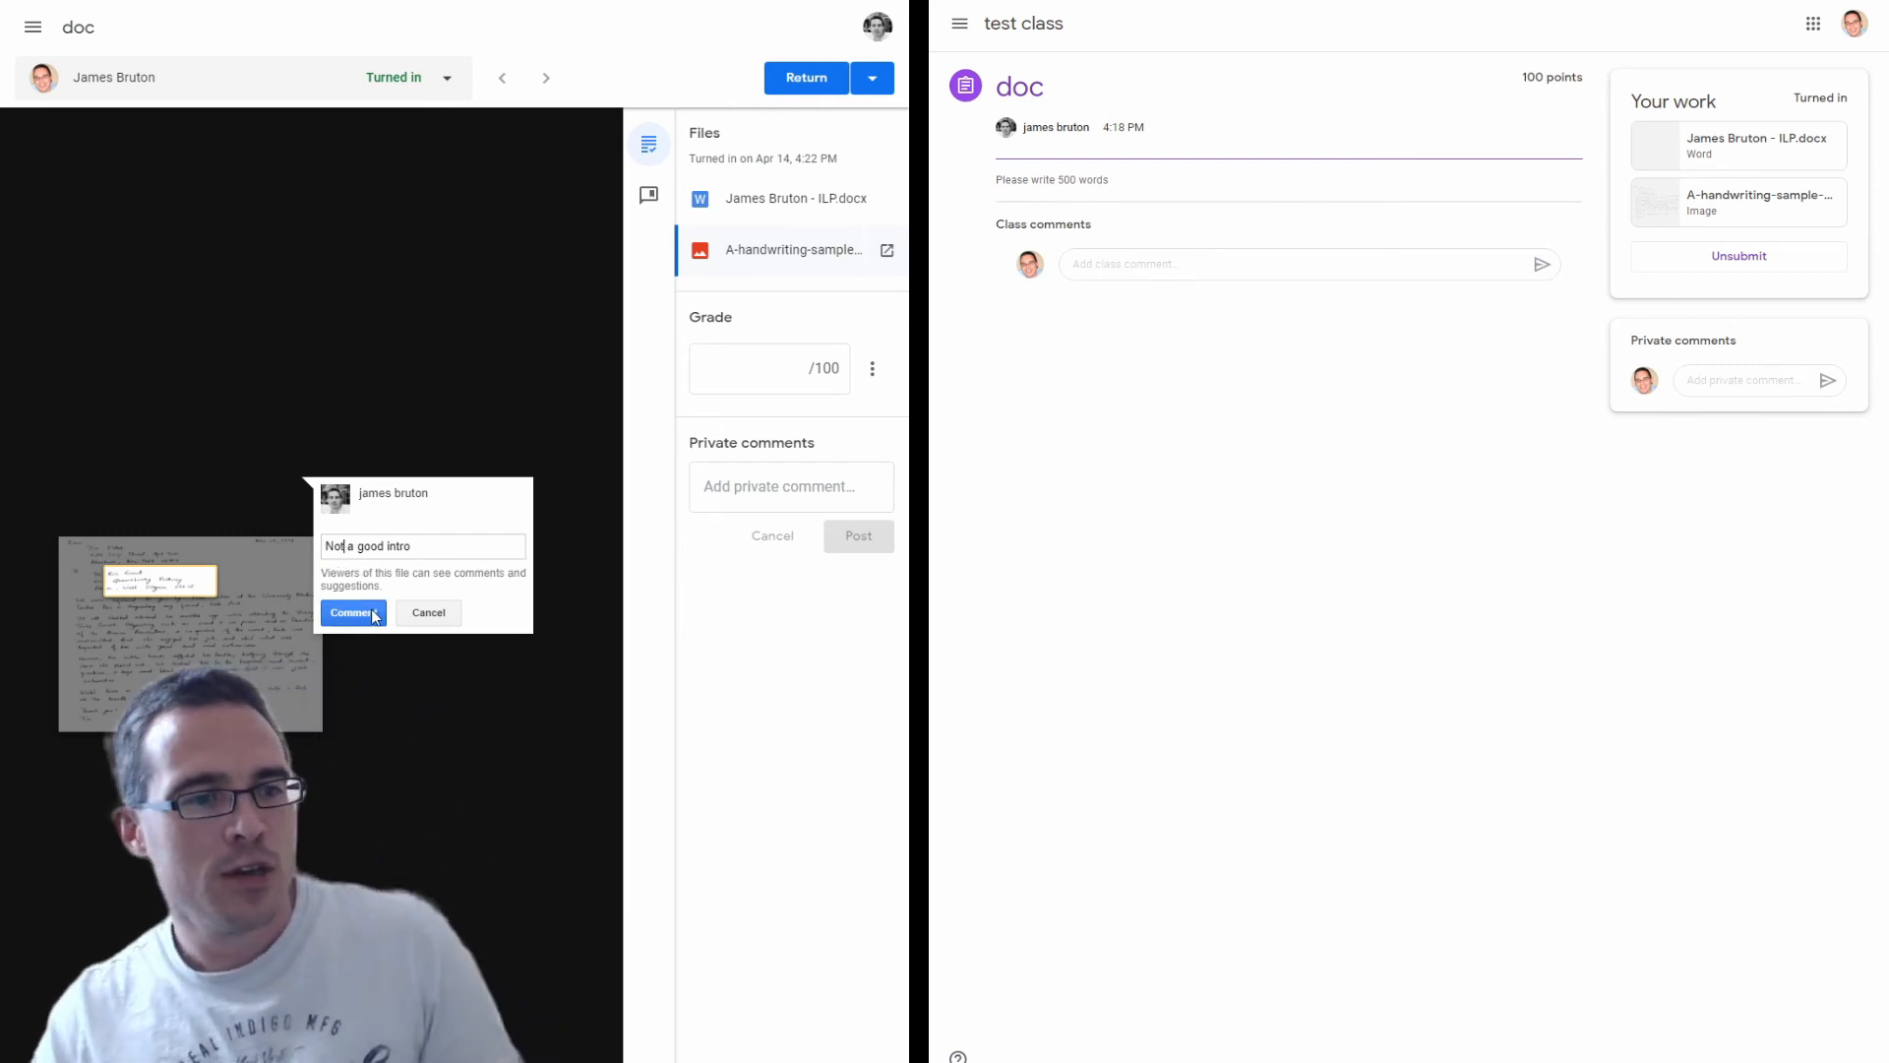
Mark an area in the lower part of the handwritten letter and add the comment "efefe" to it
left_click_drag(115, 640, 221, 692)
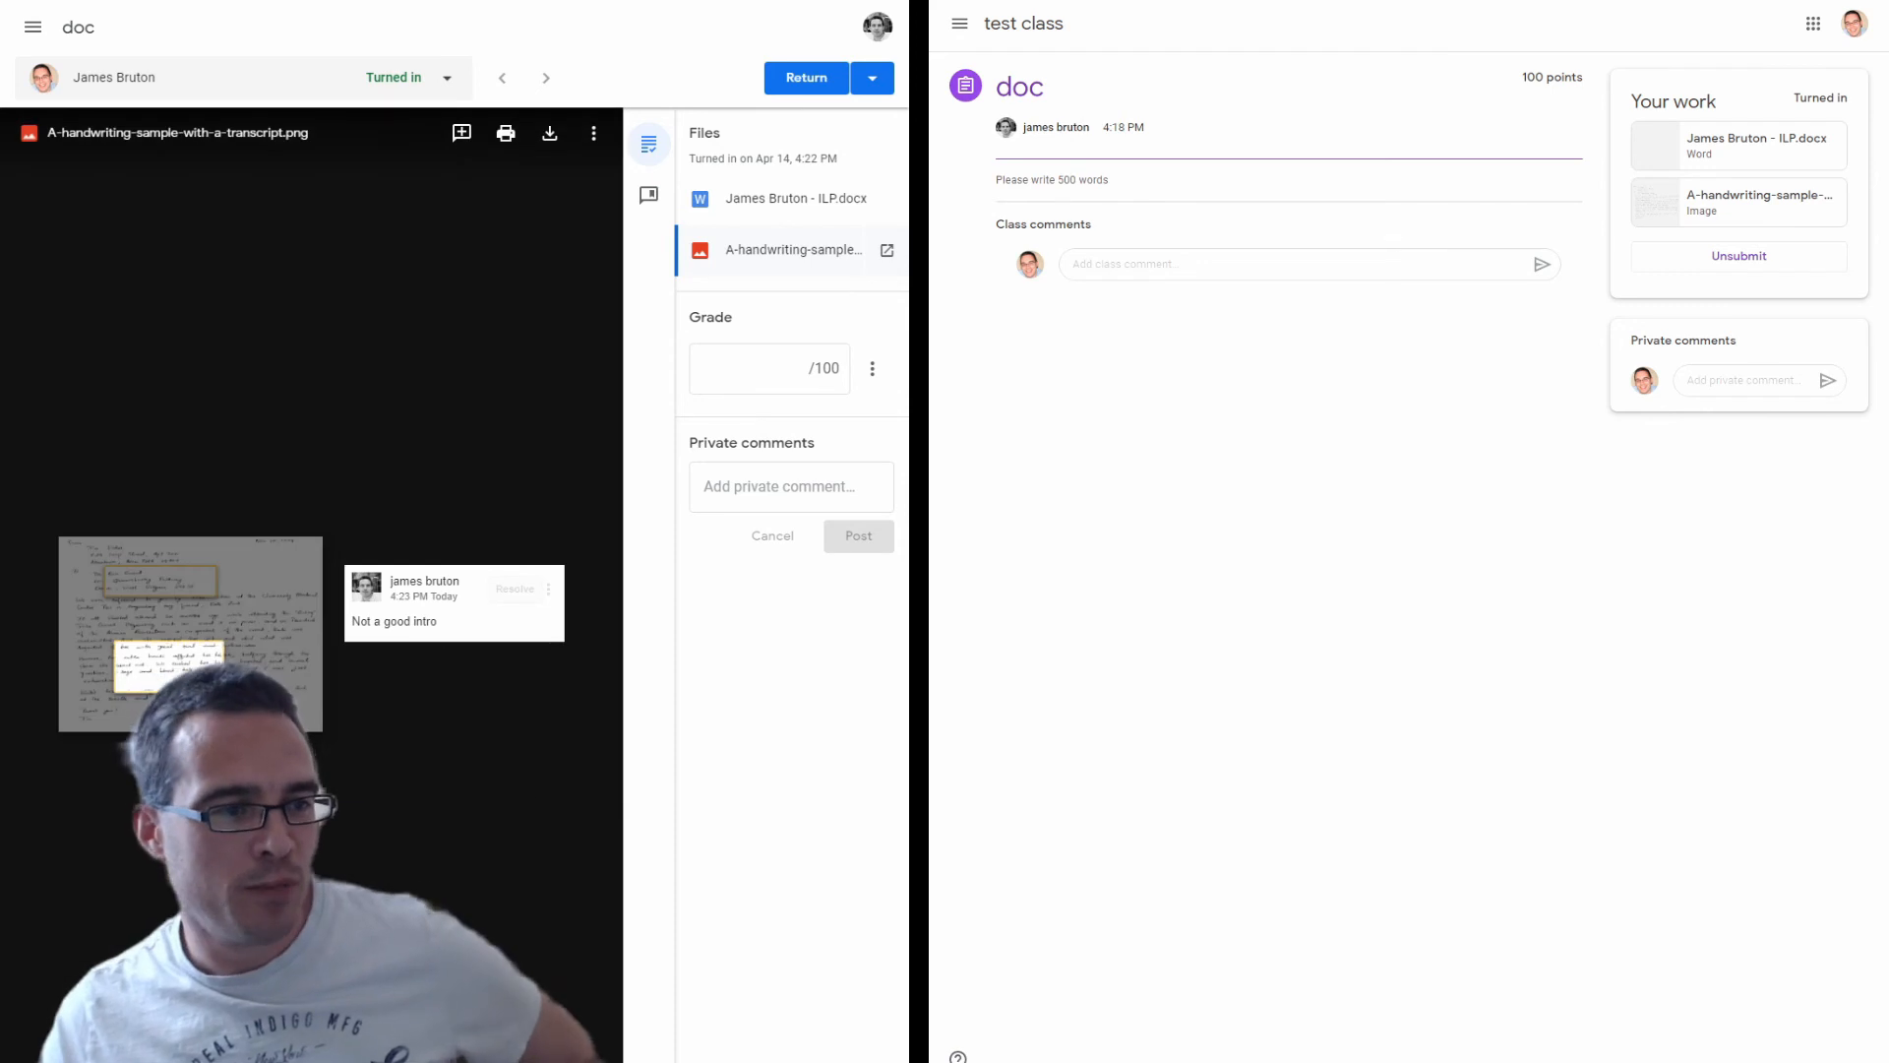
type("efefe")
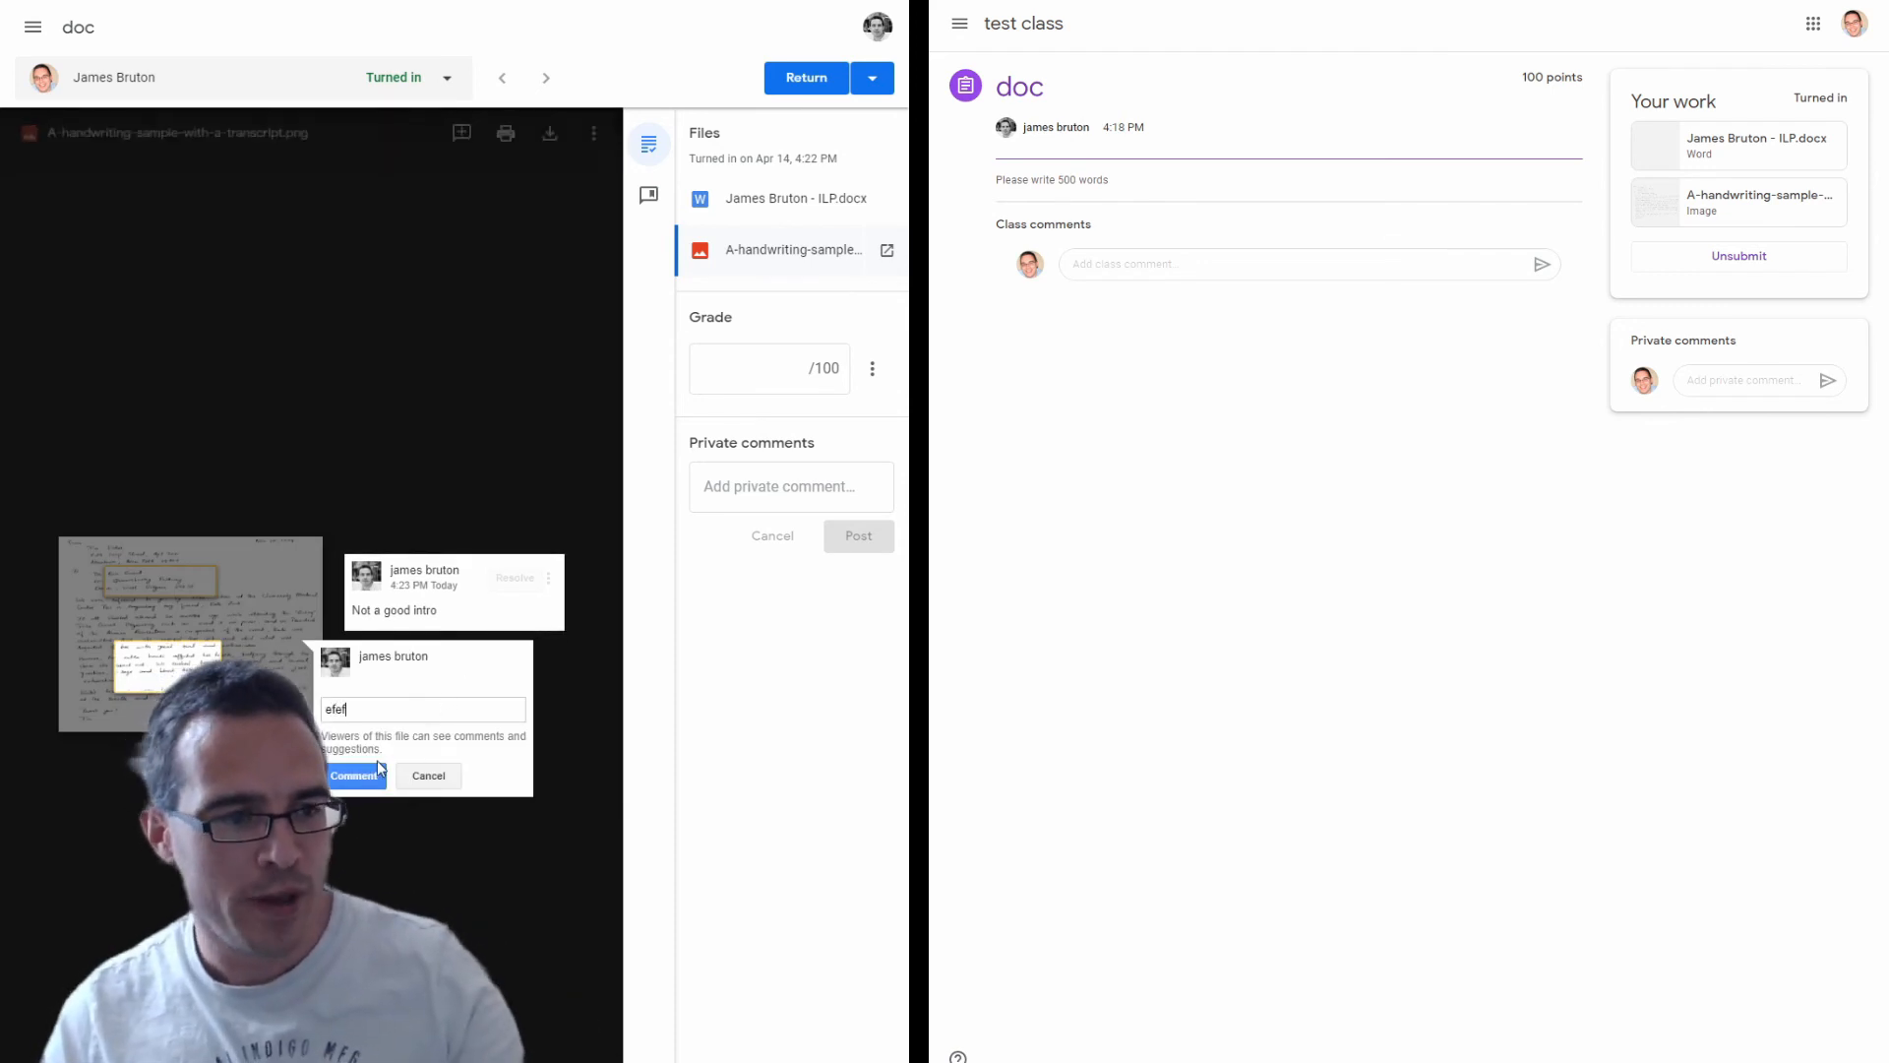
left_click(370, 774)
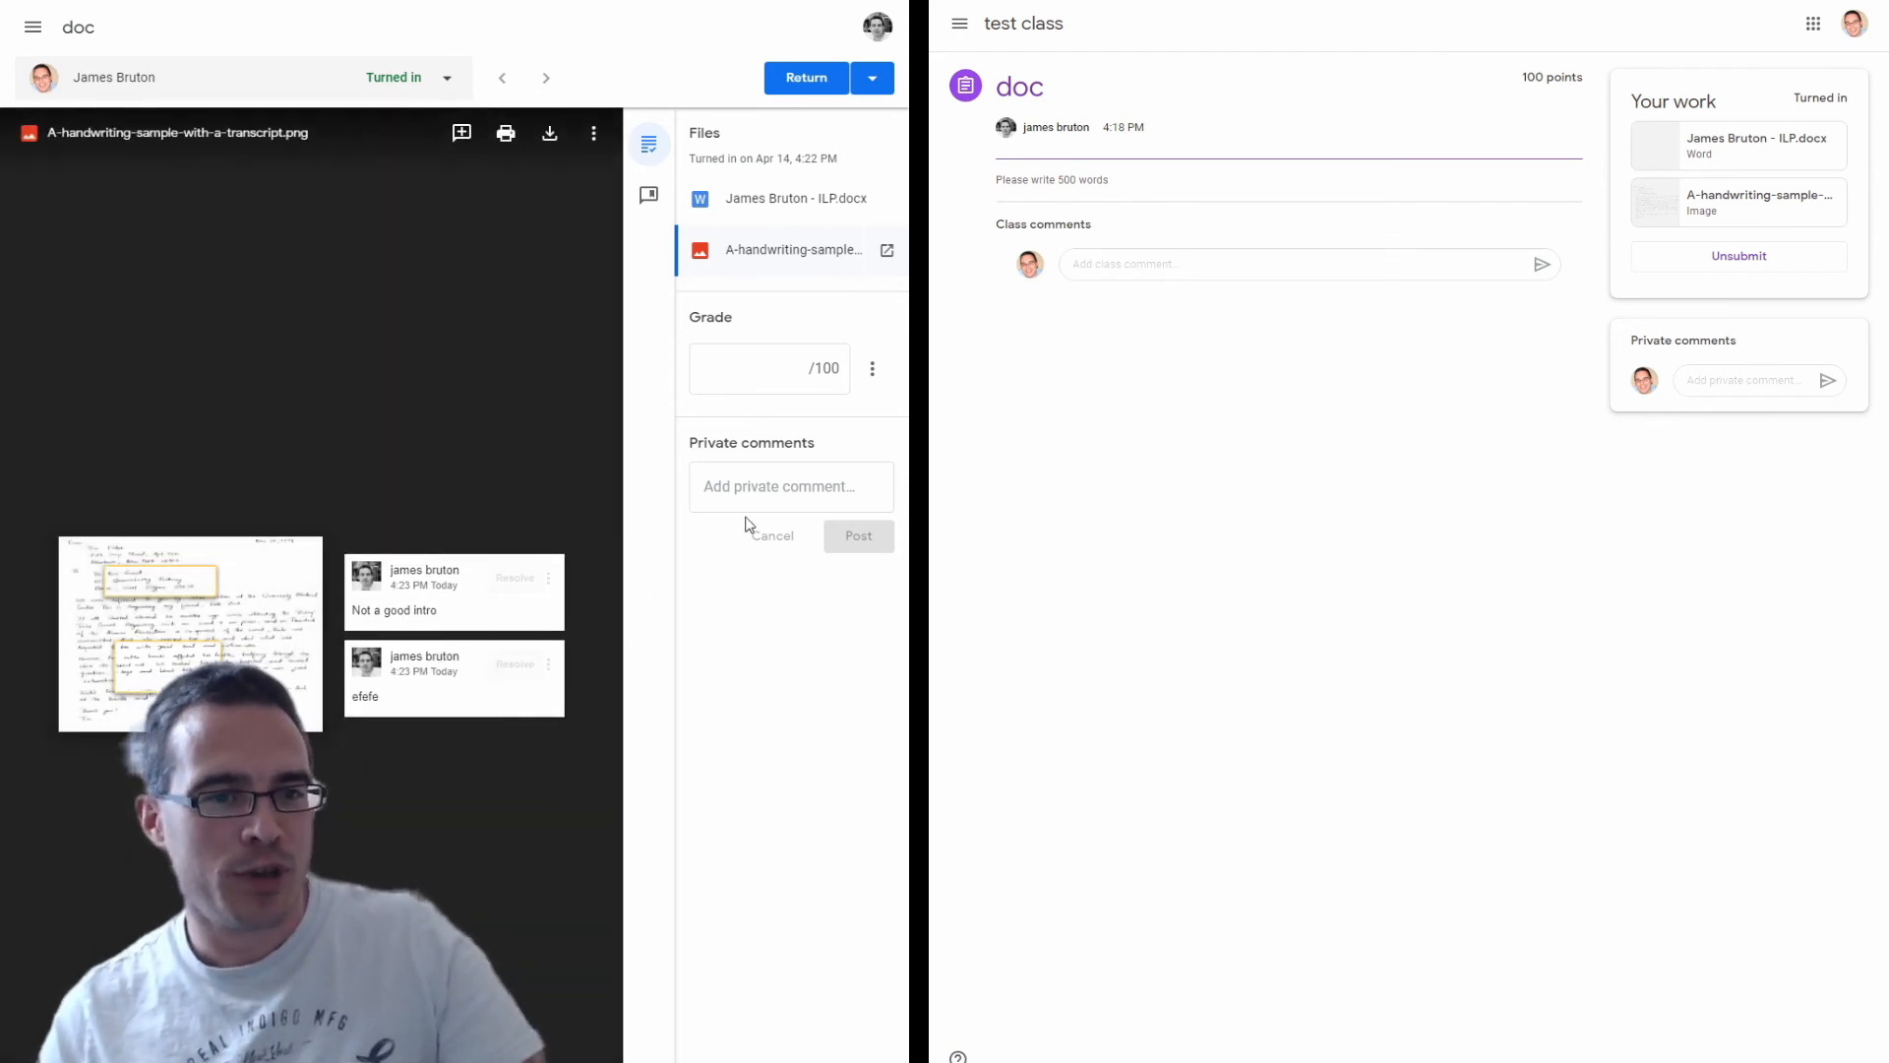
Open the commented image in its own window, copy its Drive link, and post the link as a private comment to the student
left_click(733, 486)
left_click(751, 370)
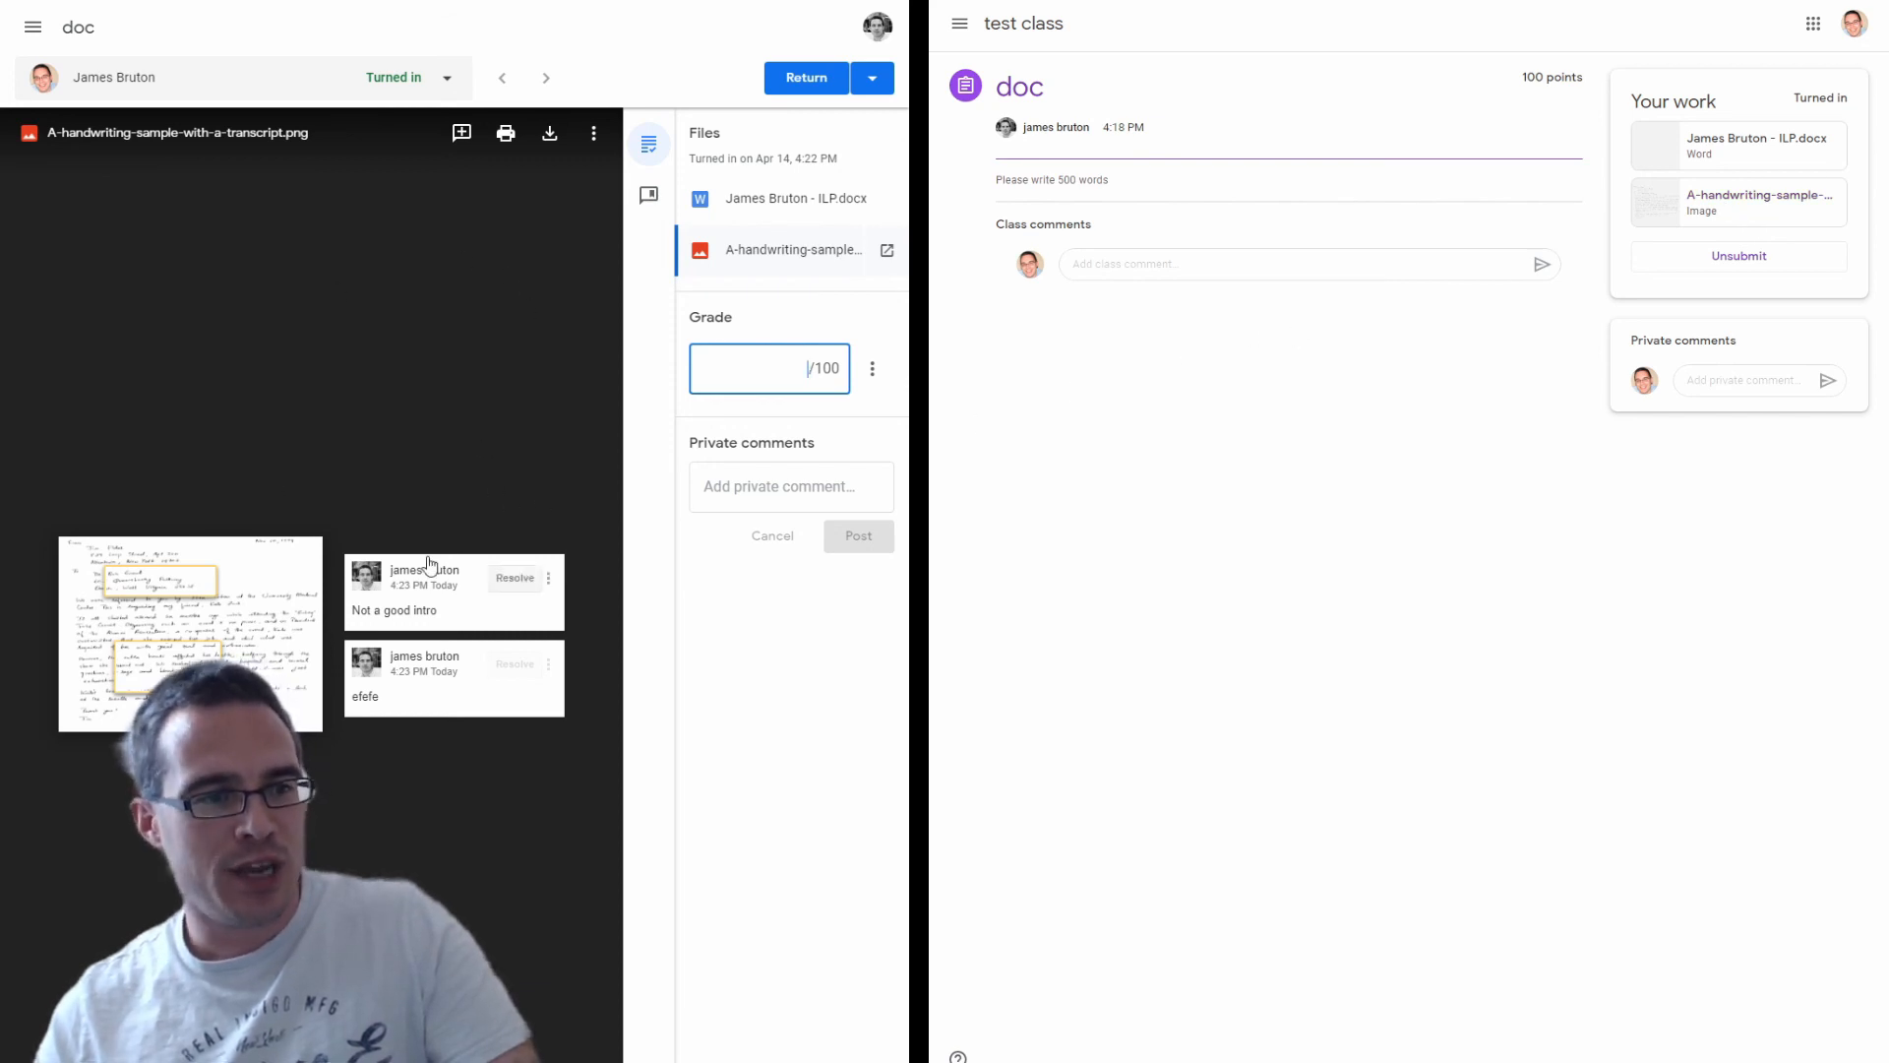
left_click(888, 253)
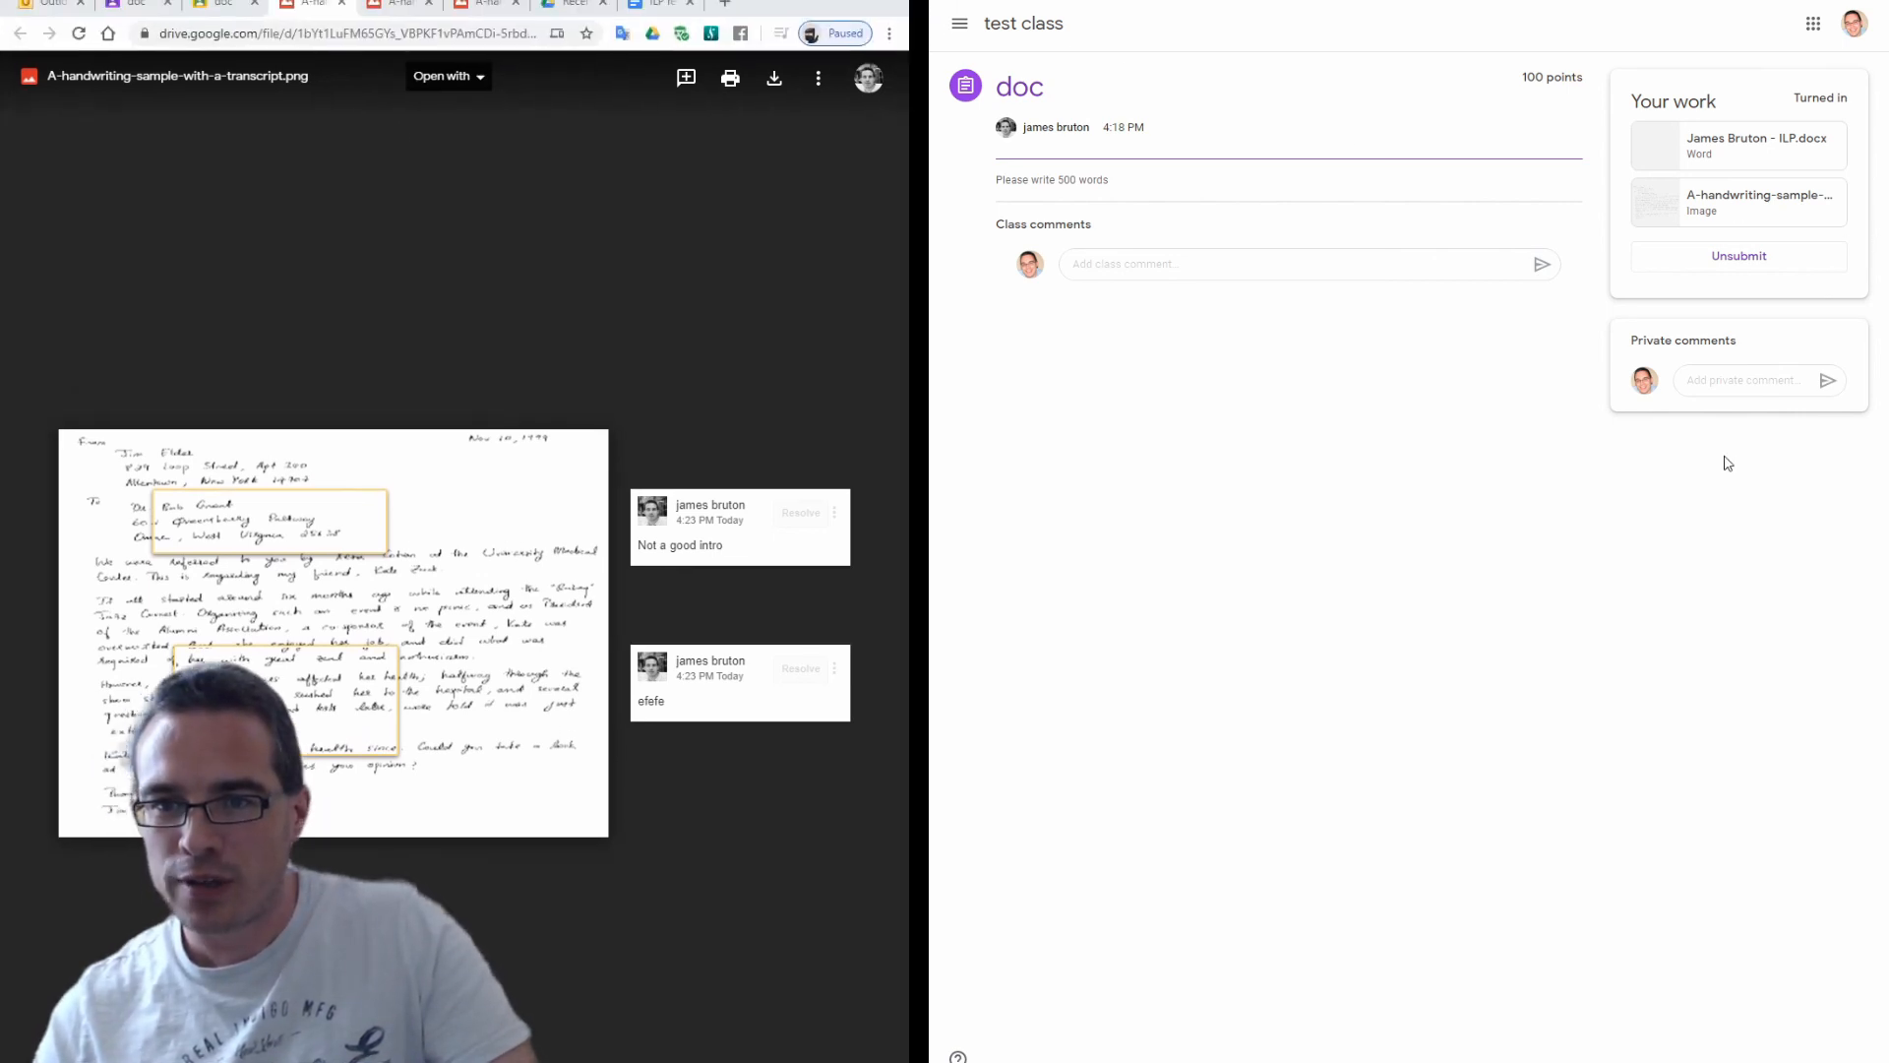
left_click(459, 18)
key("ctrl+c")
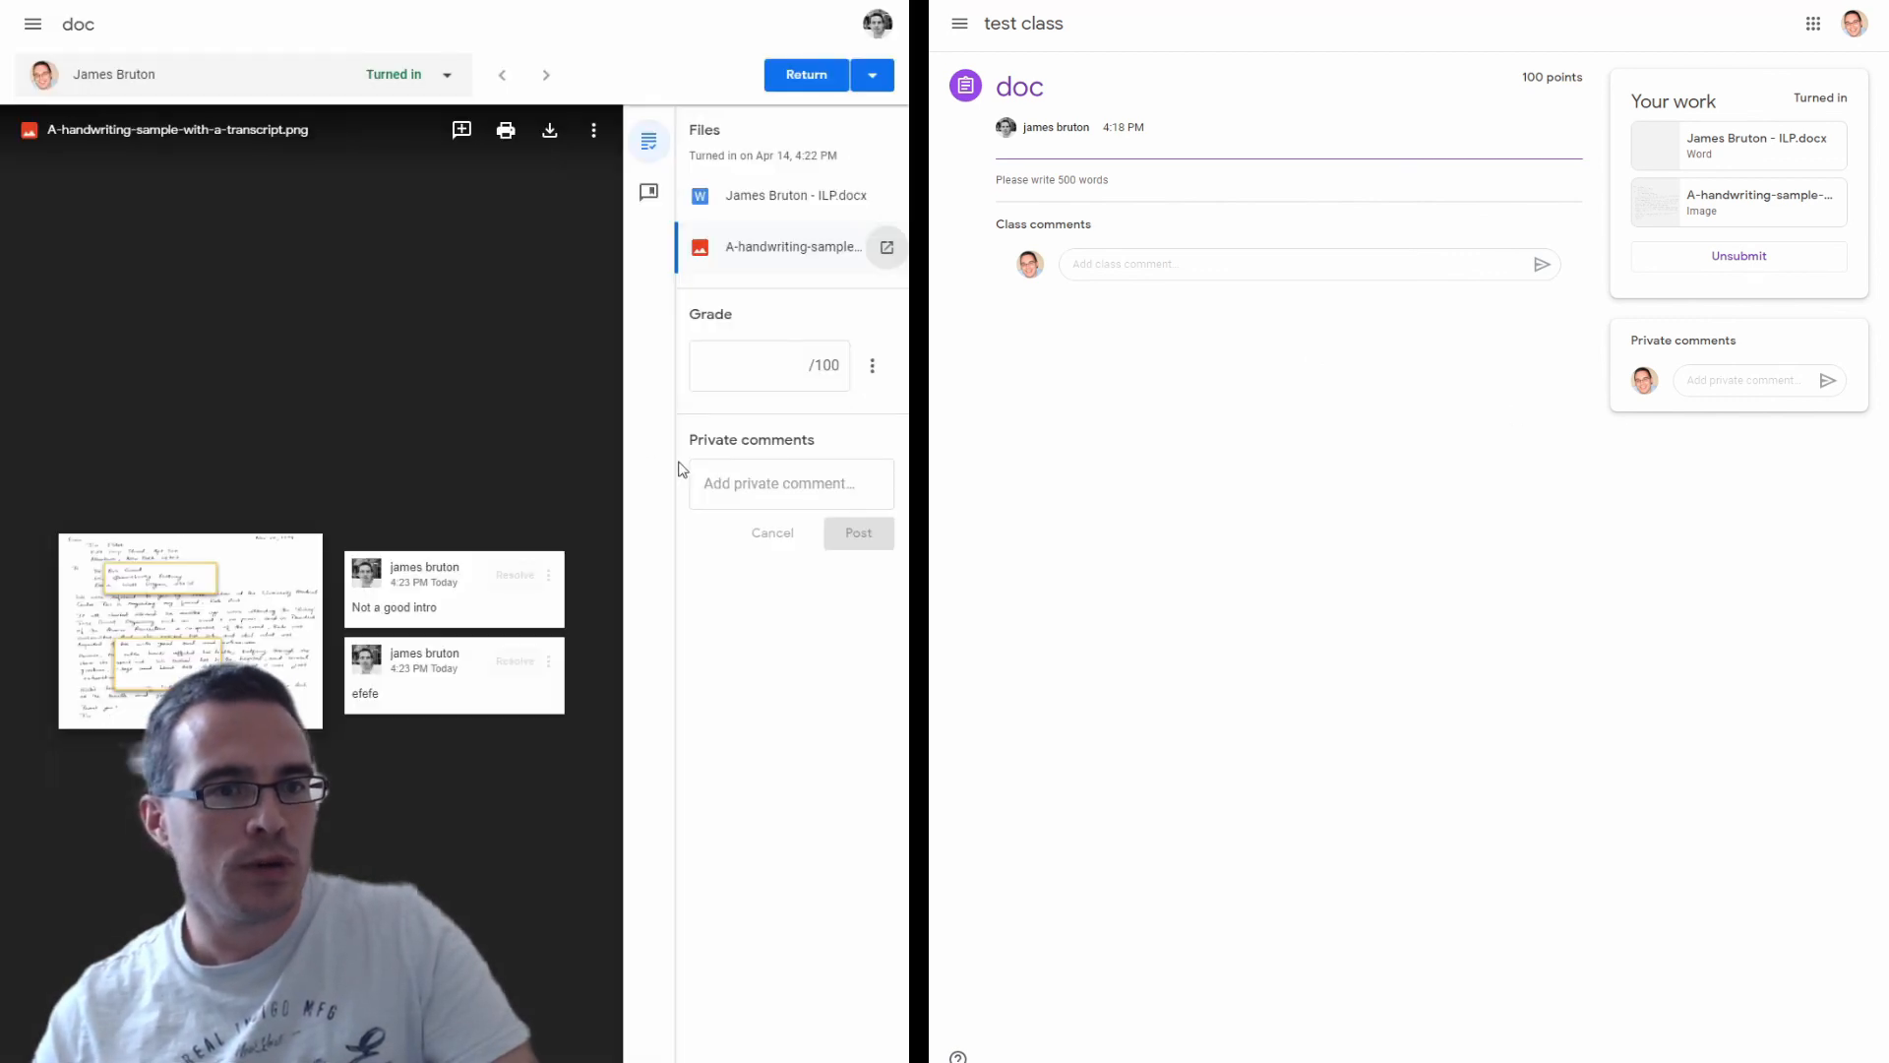
left_click(736, 492)
key("ctrl+v")
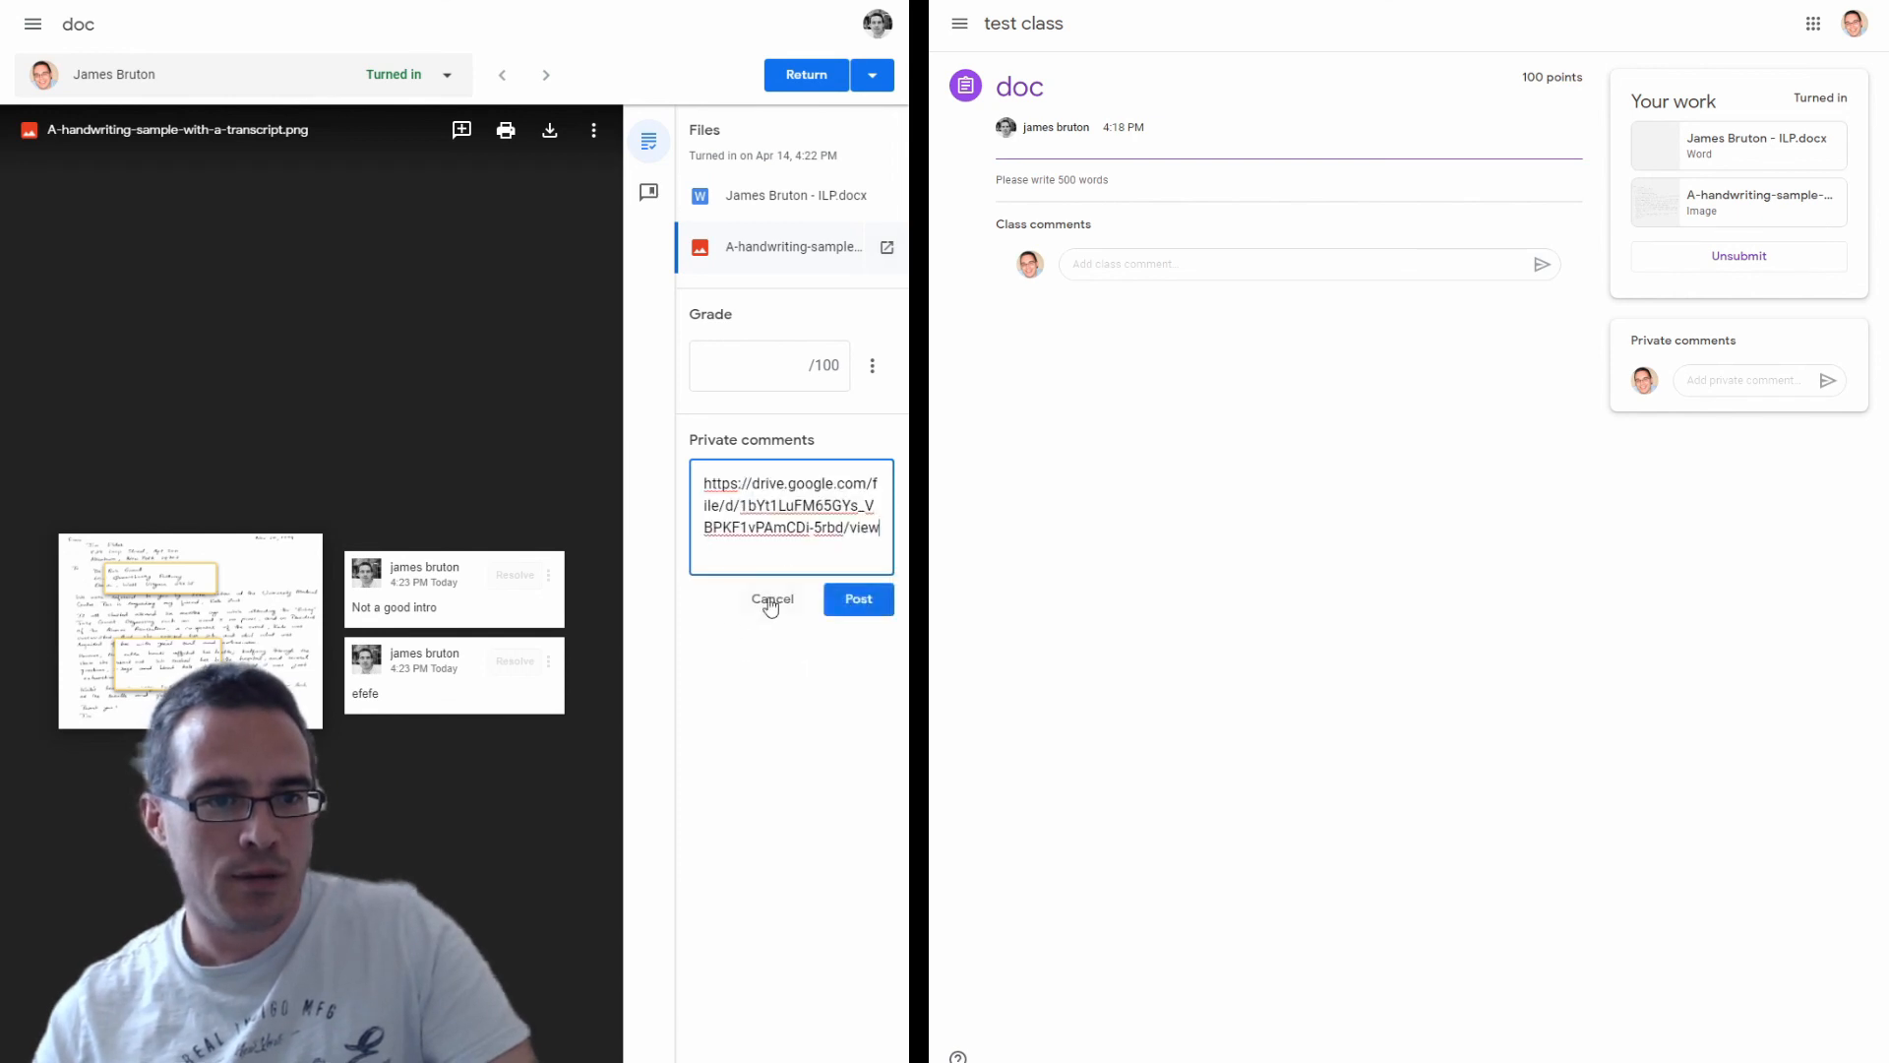
left_click(846, 603)
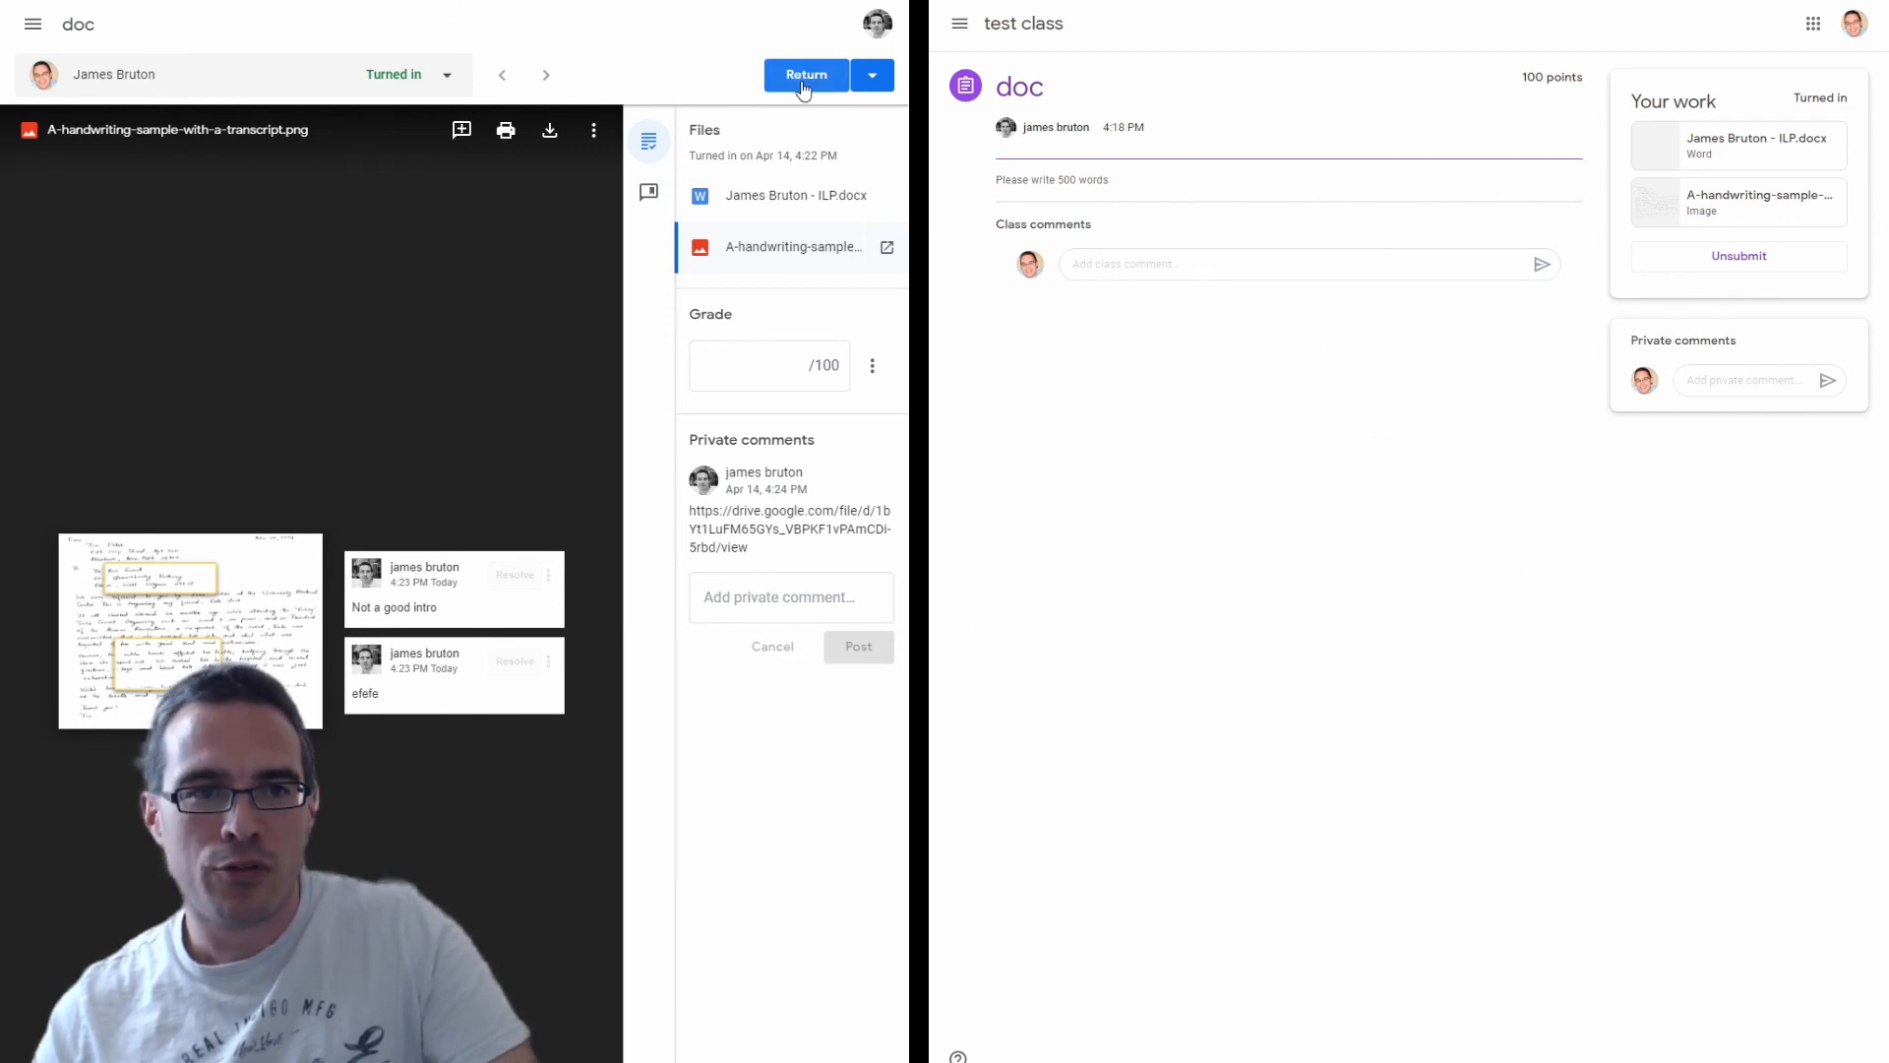
Grade the student's submission 90 out of 100 and start returning the work to the student
left_click(801, 357)
type("90")
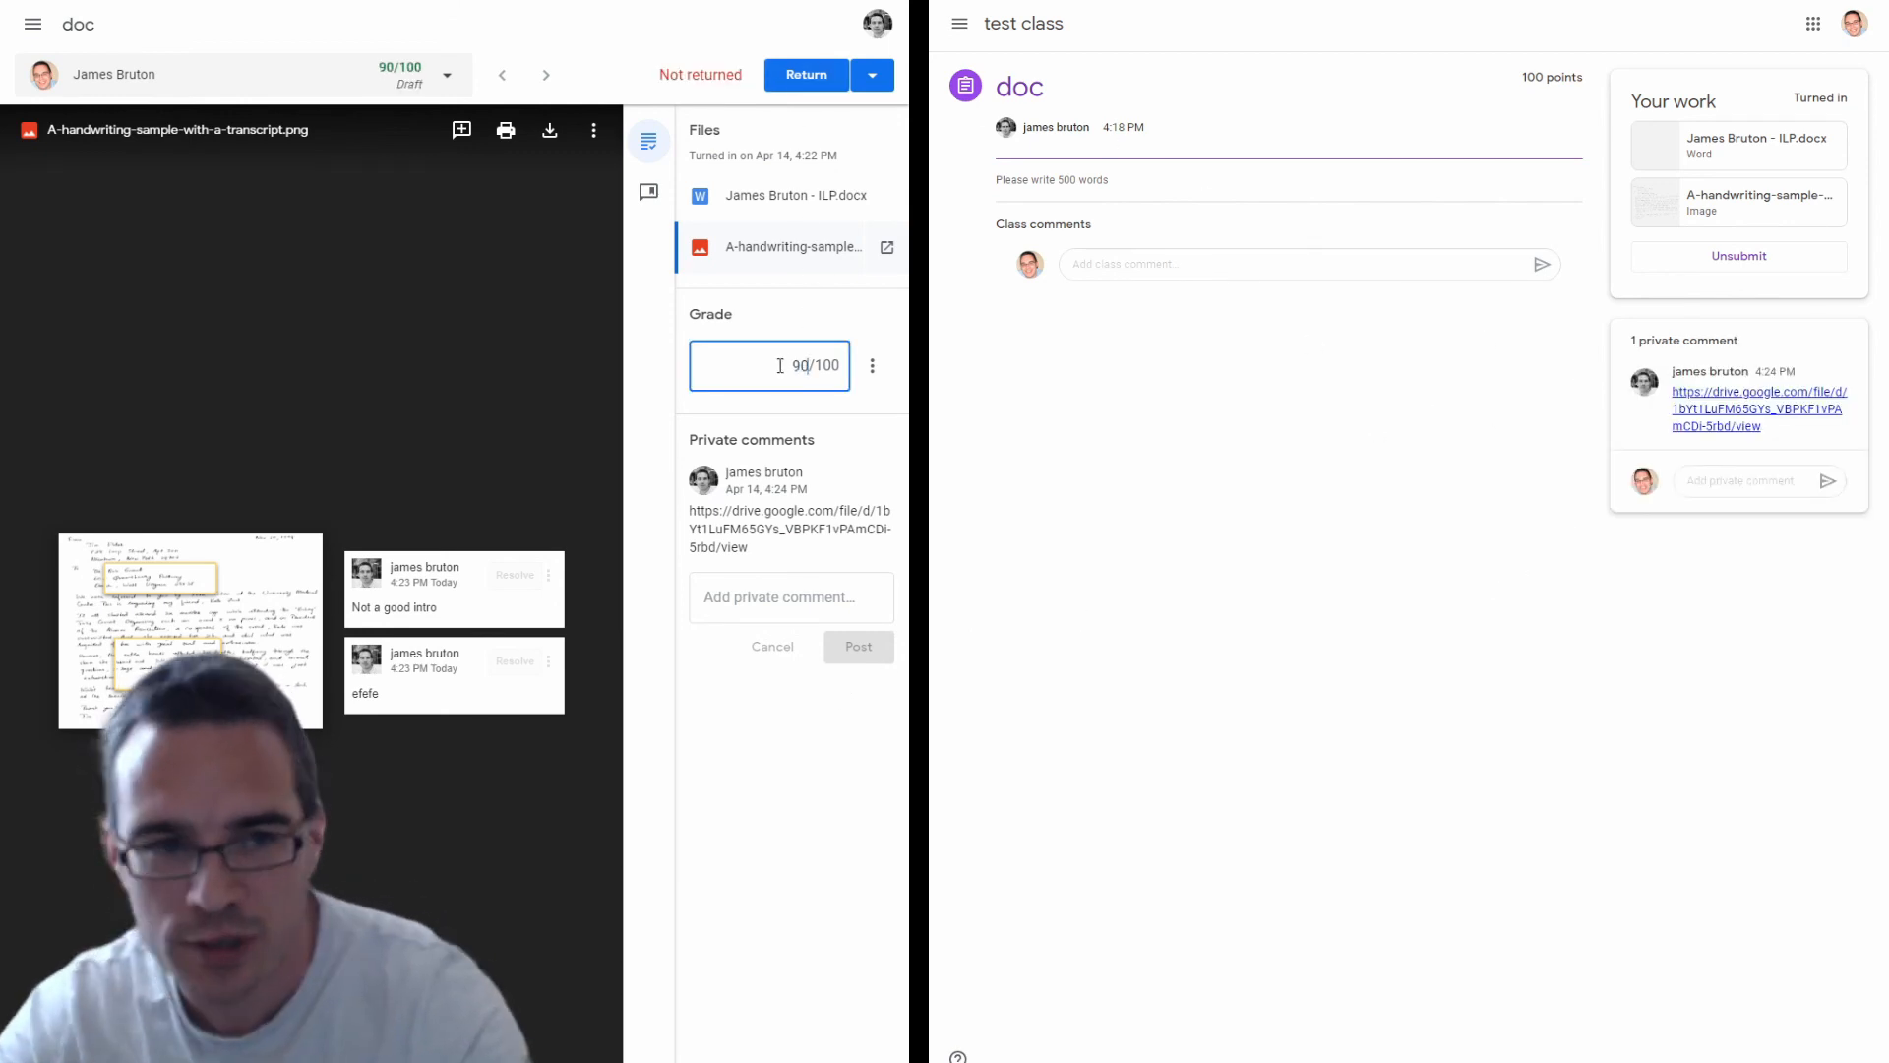
left_click(806, 74)
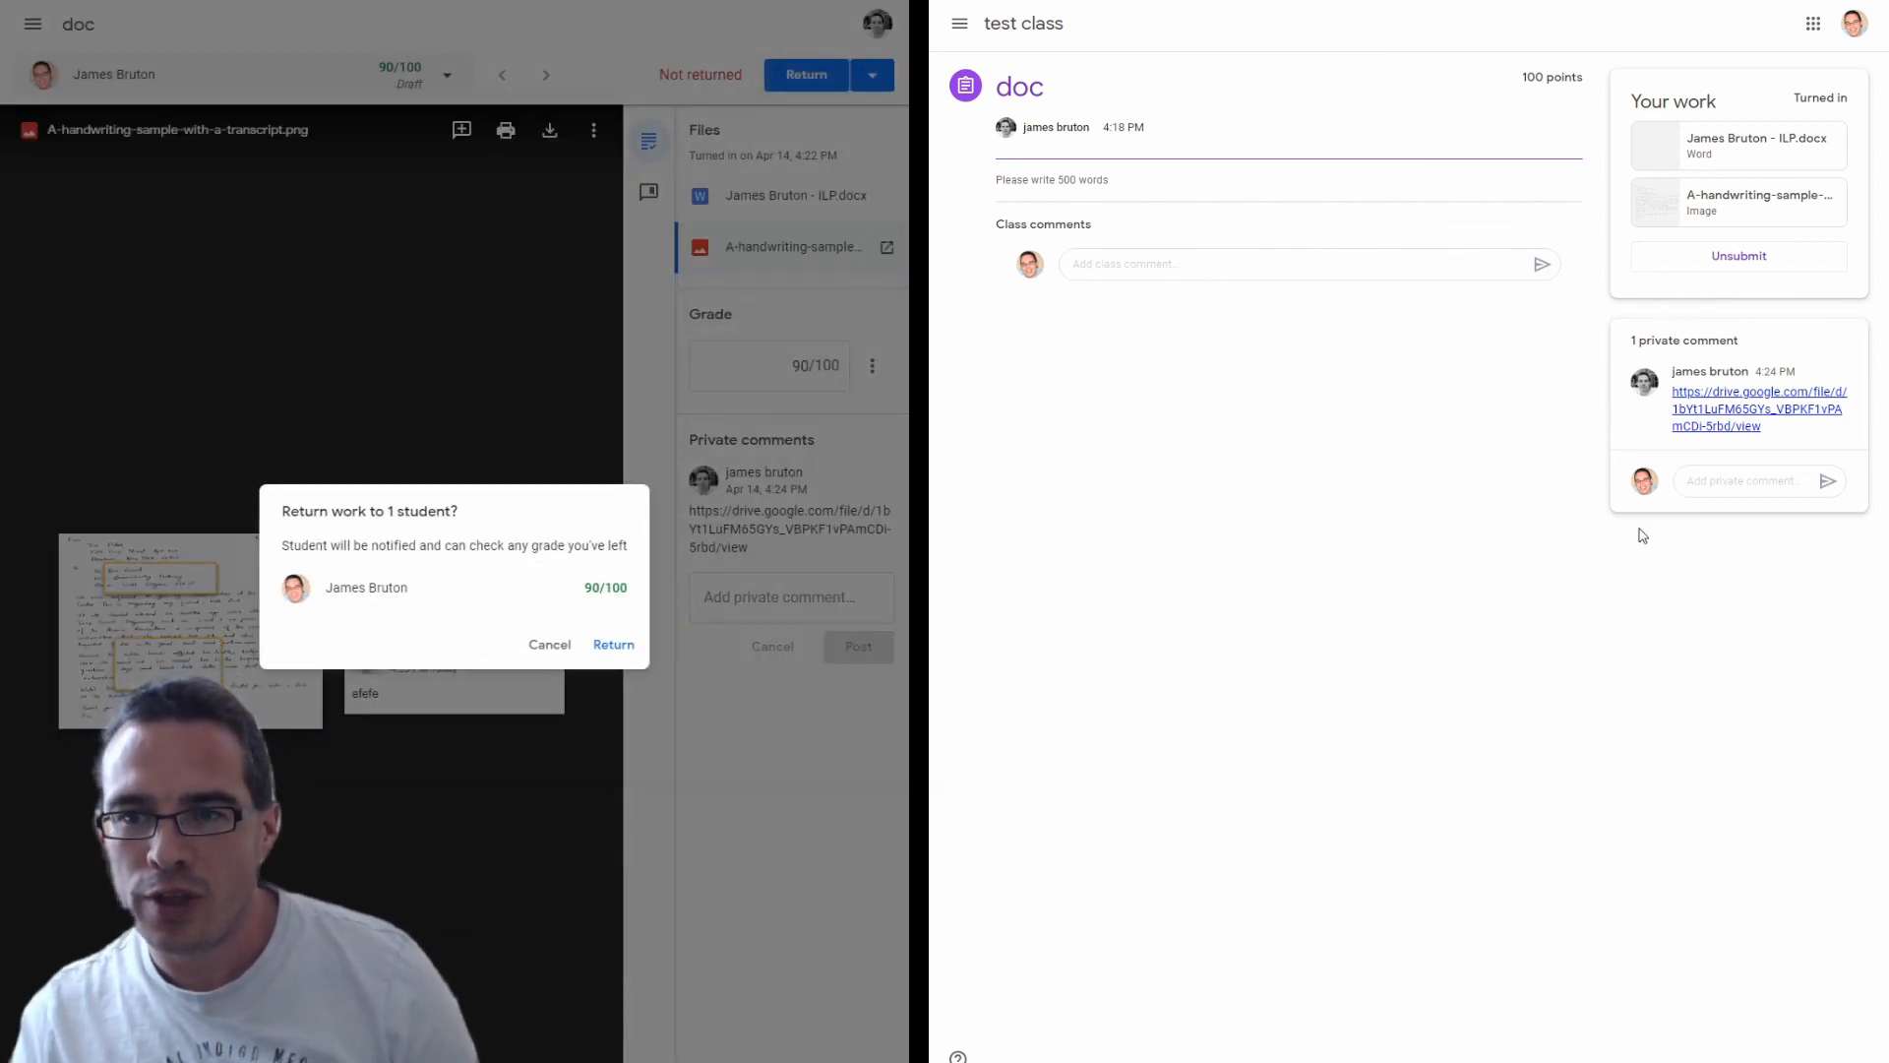
On the student's side, view the commented image through the private comment's link, and compare it with the image opened from the attachments
left_click(1733, 412)
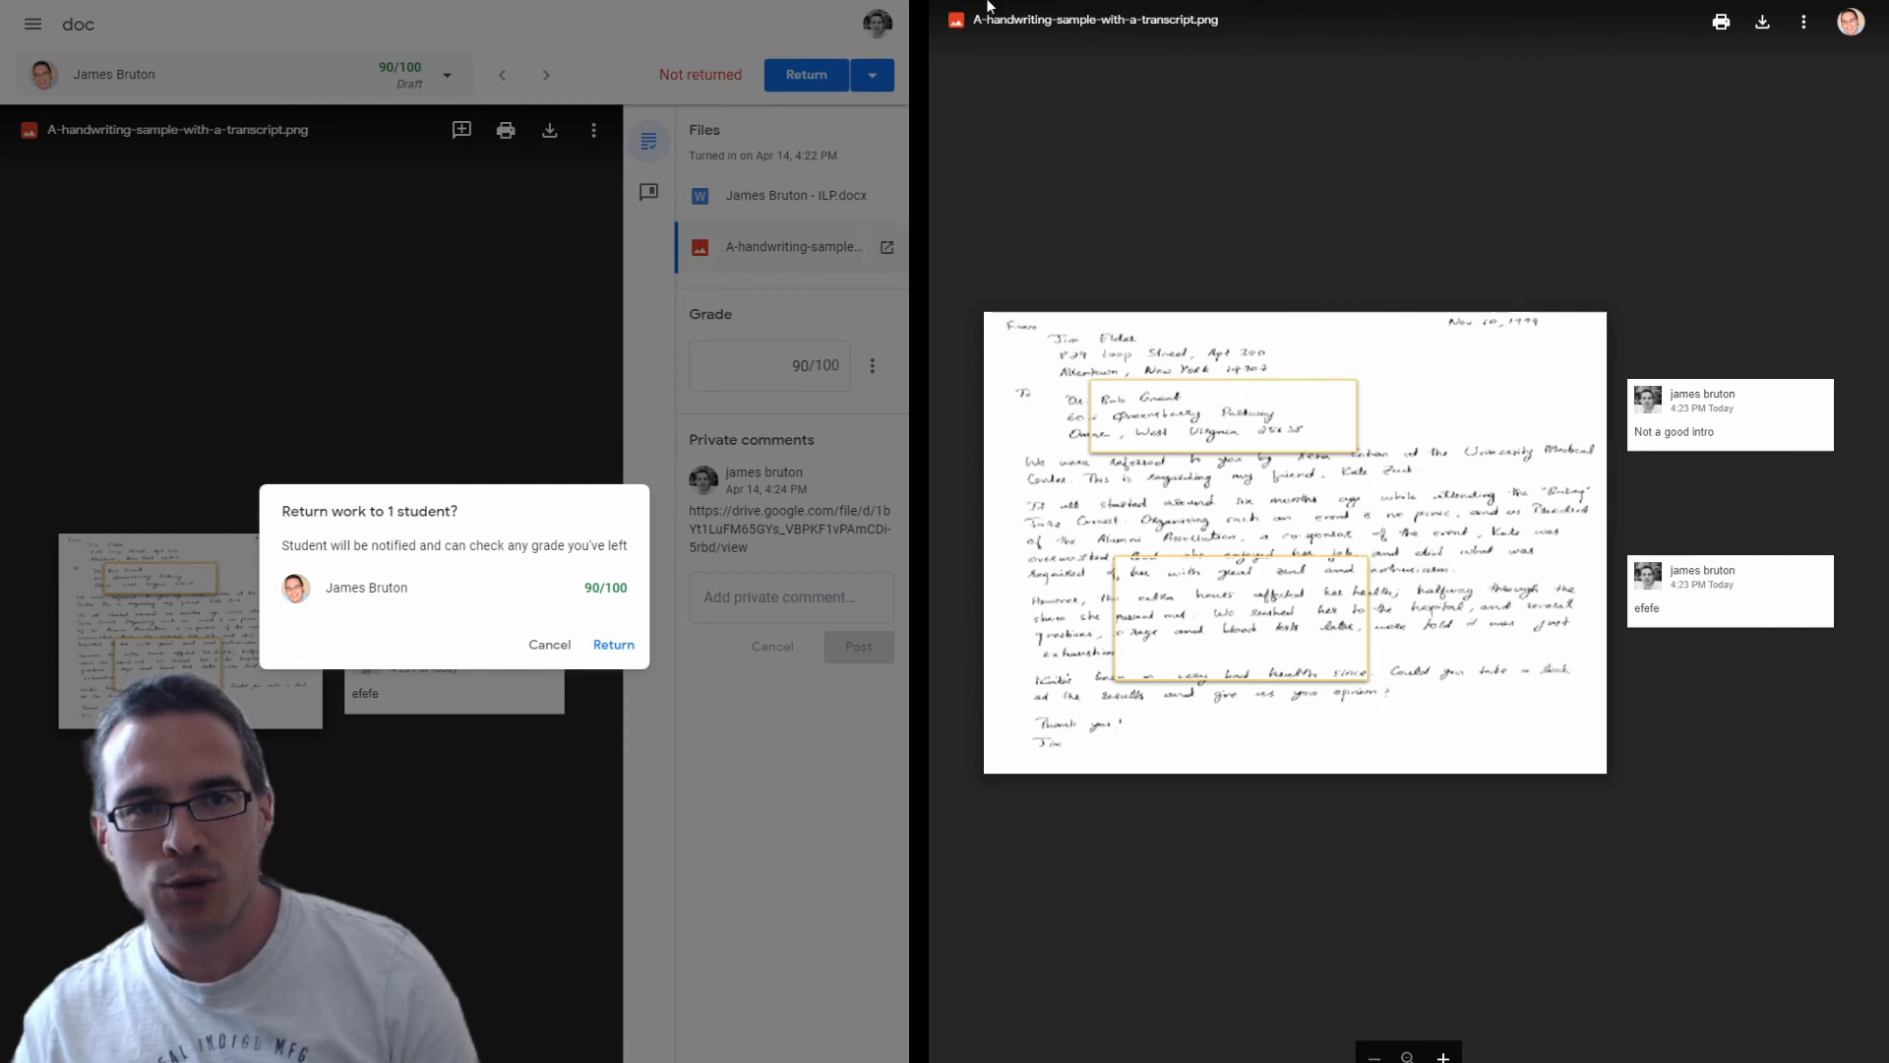
key("Escape")
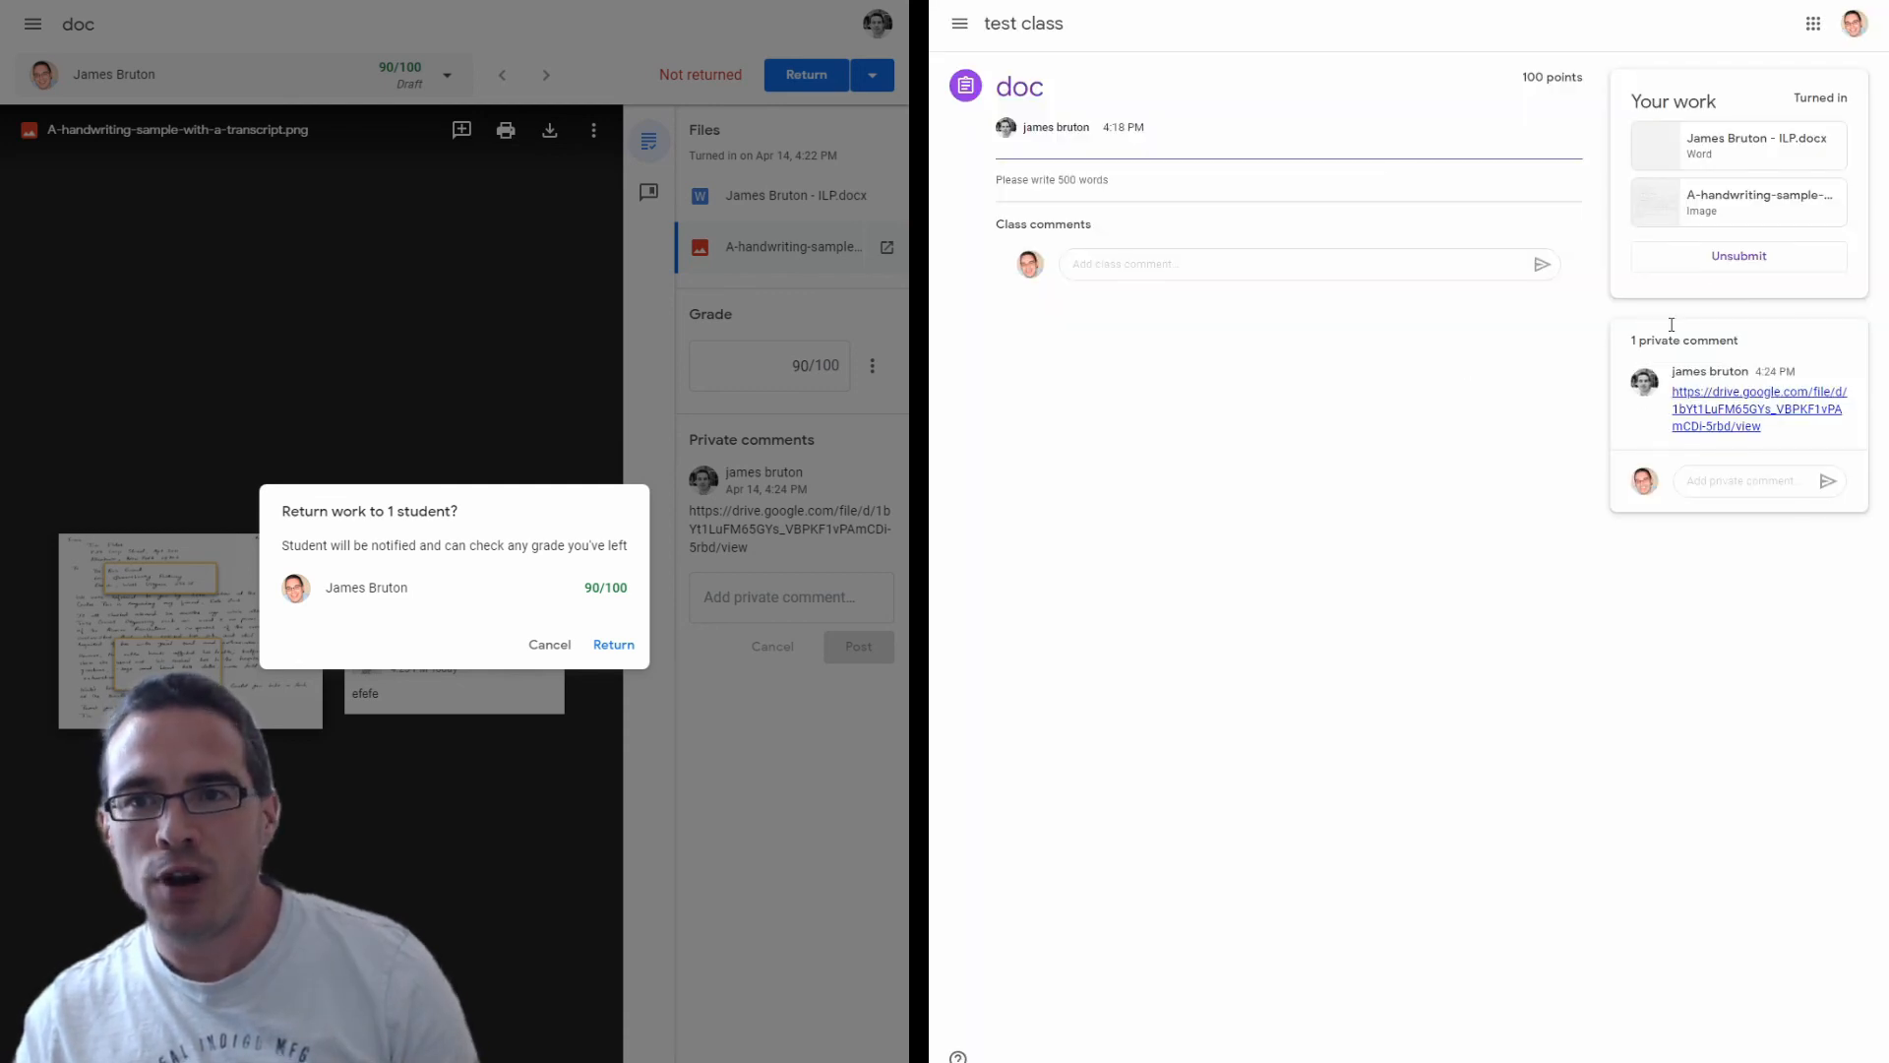
left_click(1713, 203)
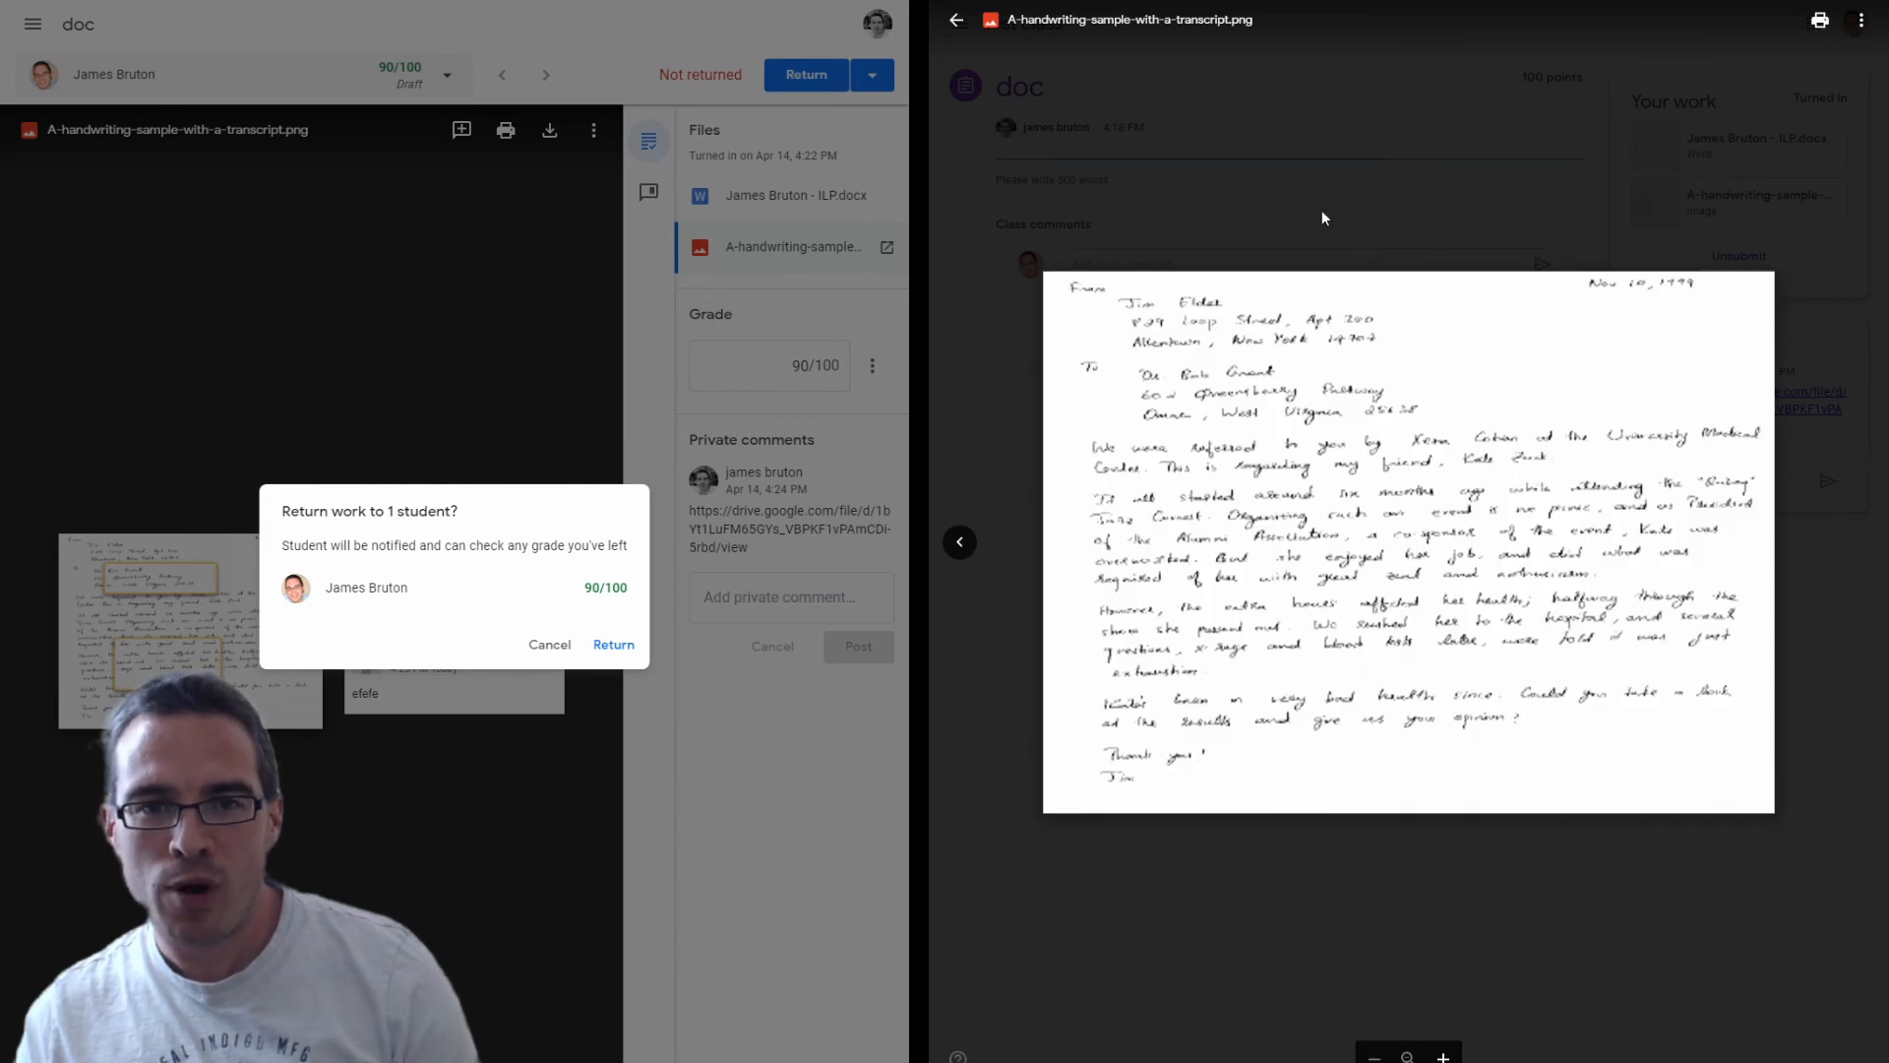